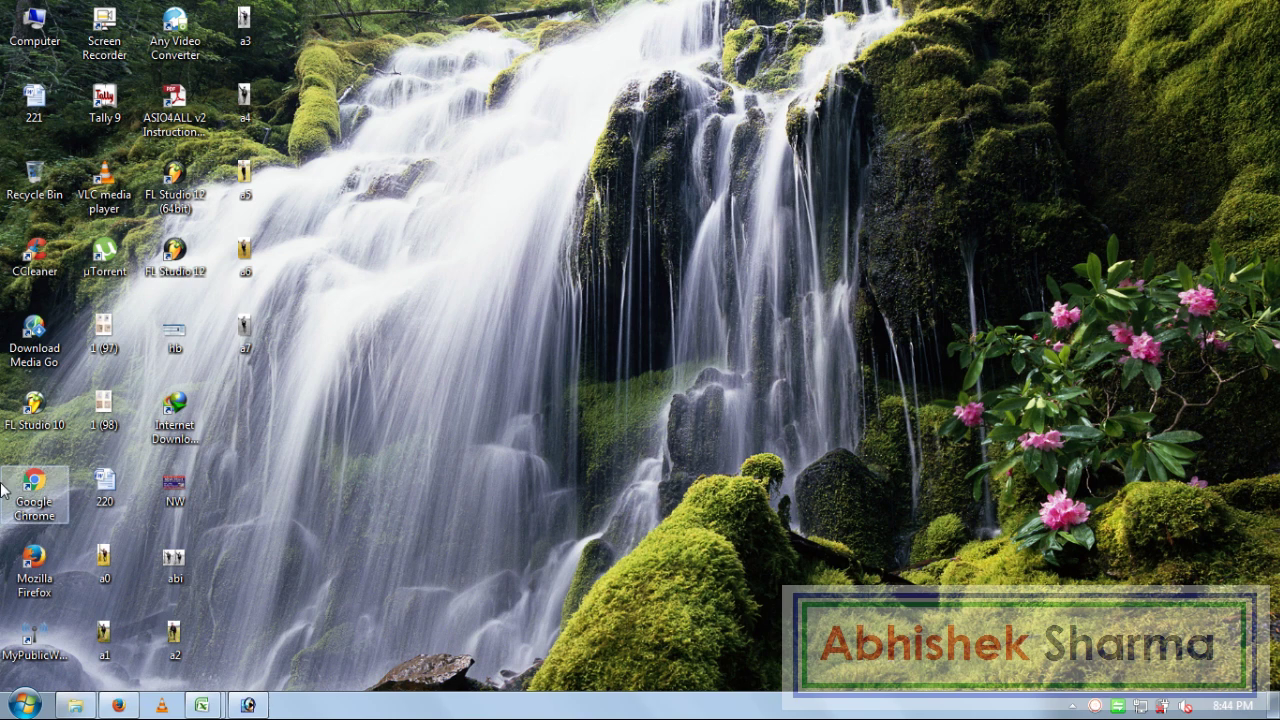
# Step: Launch Microsoft Office Excel 2007 from the Start menu
pyautogui.click(24, 705)
pyautogui.click(165, 172)
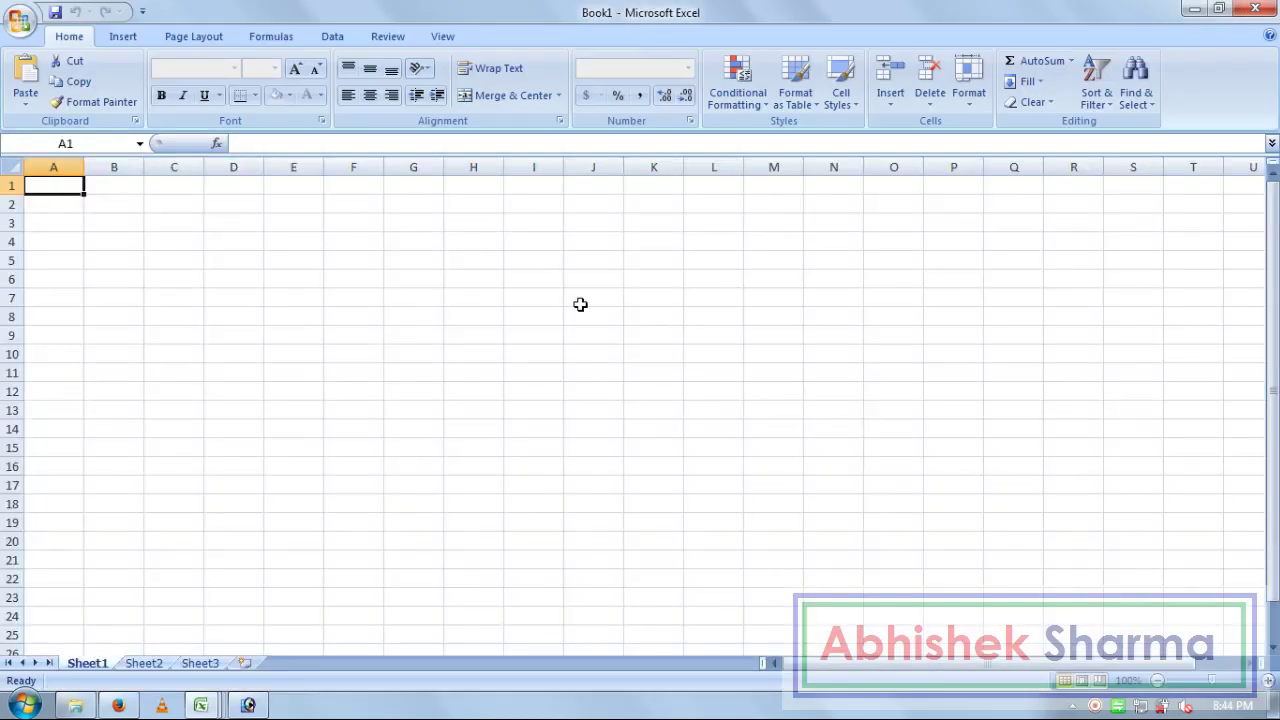
# Step: Enter 'Name Of Employee:' followed by the employee's name in cell B5
pyautogui.click(580, 303)
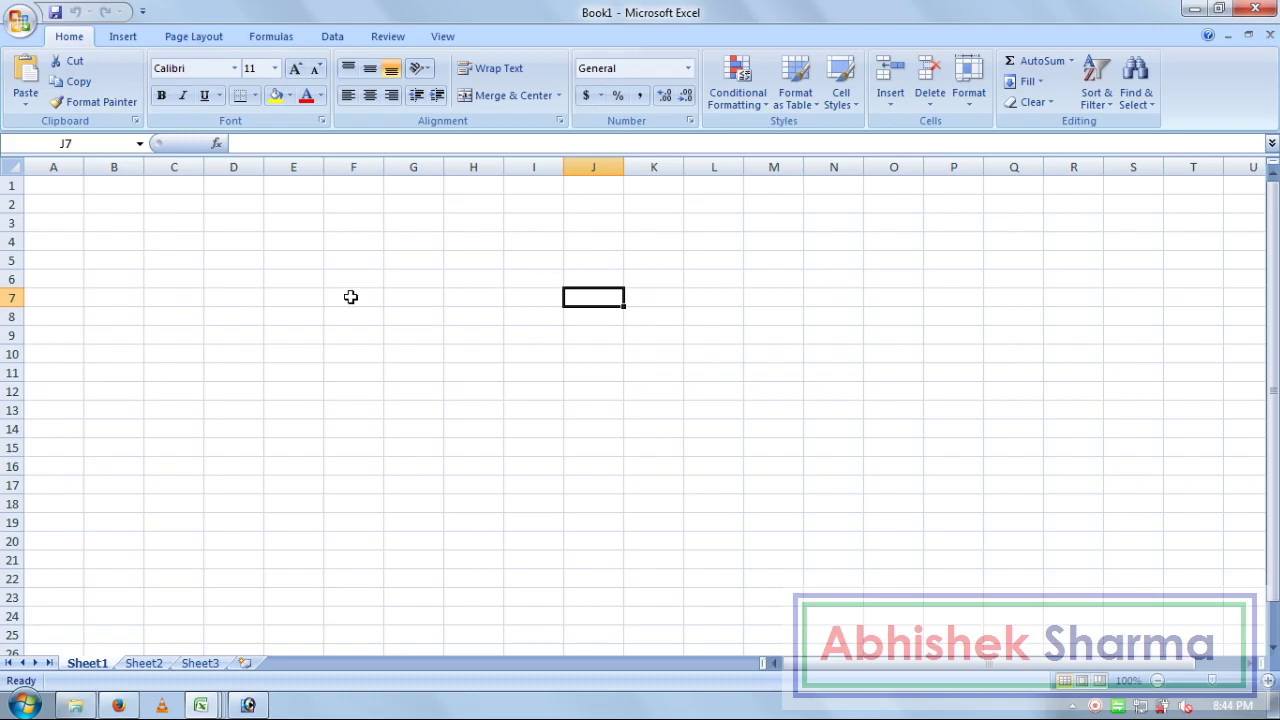
pyautogui.click(142, 262)
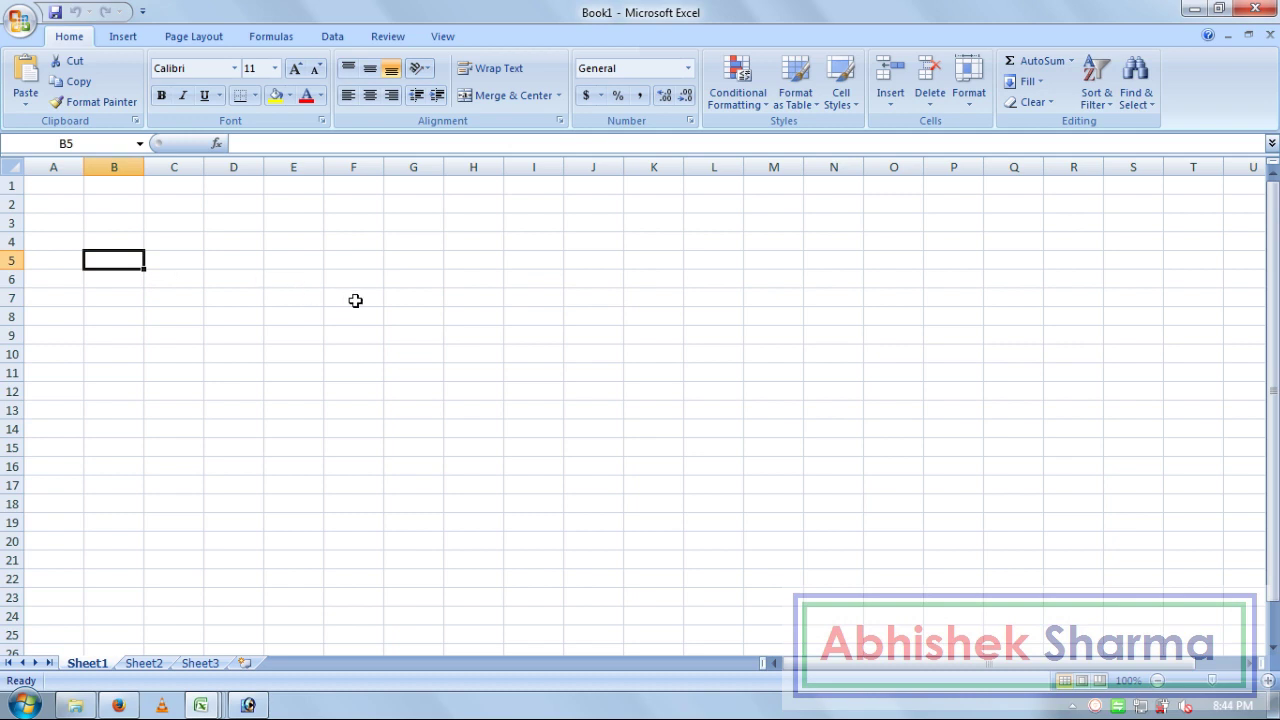
pyautogui.write('Na')
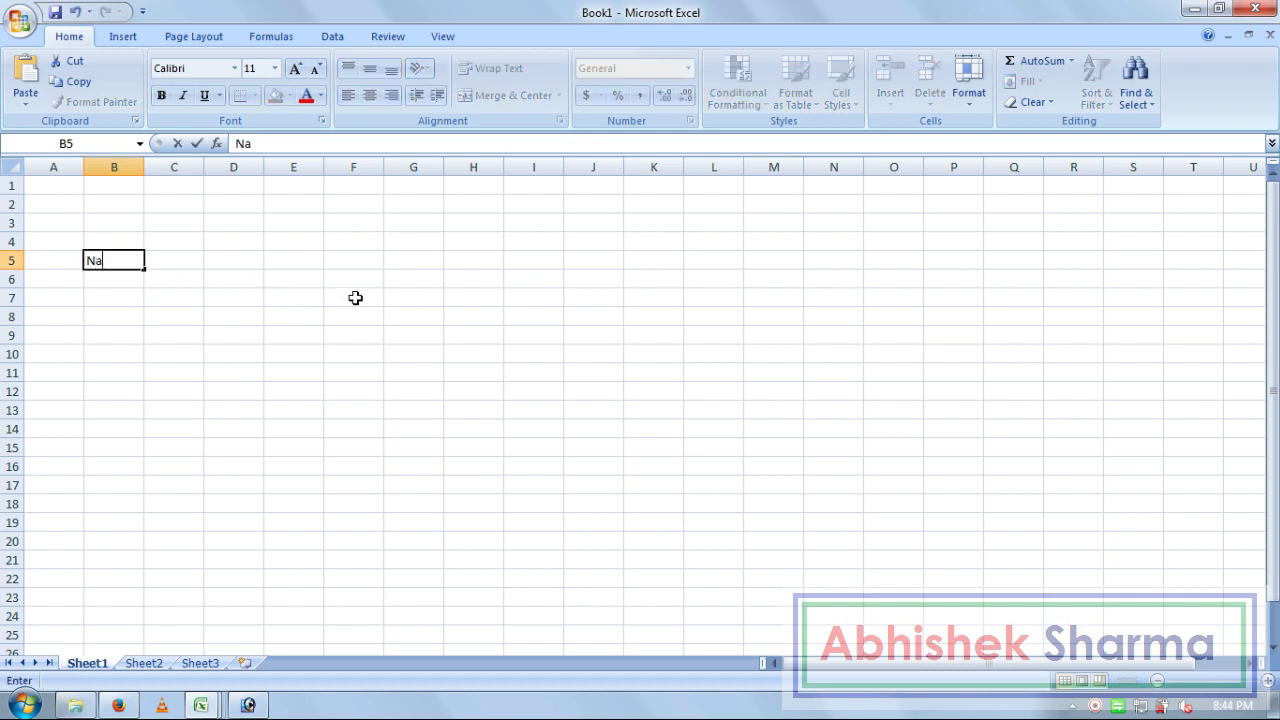
pyautogui.write('me of')
pyautogui.press('BackSpace')
pyautogui.press('BackSpace')
pyautogui.write('Of ')
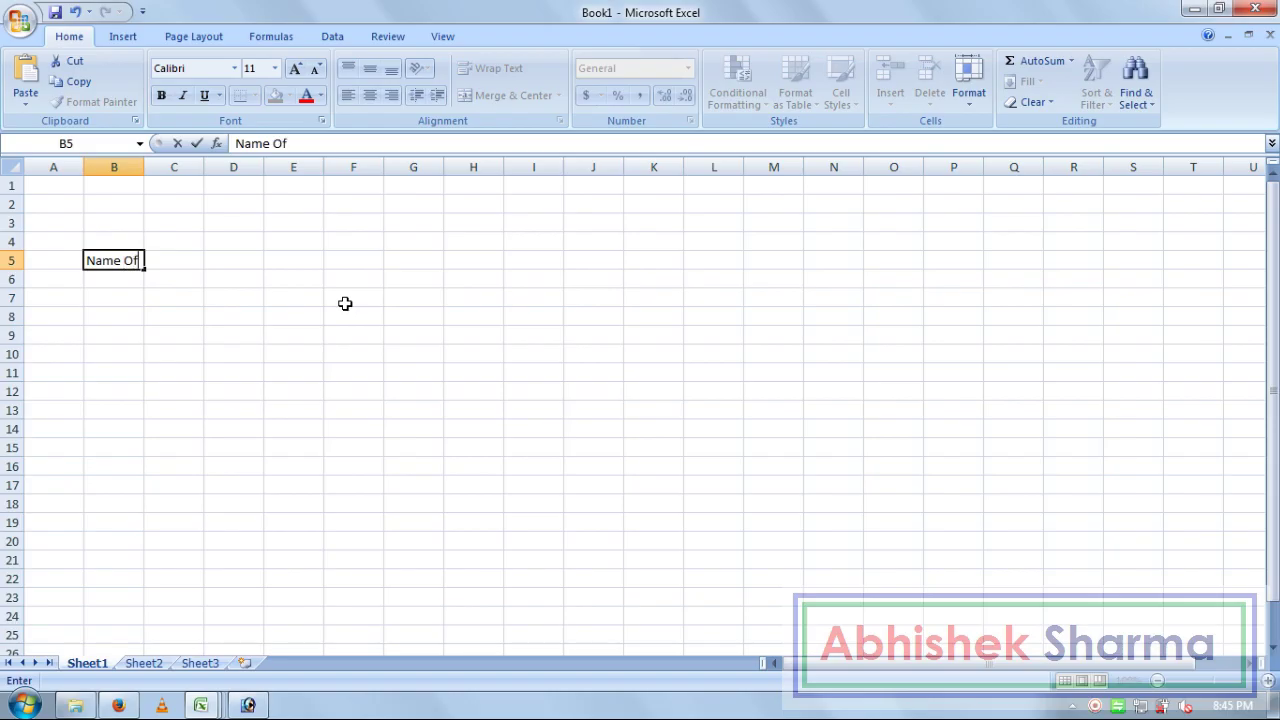
pyautogui.write('Employee')
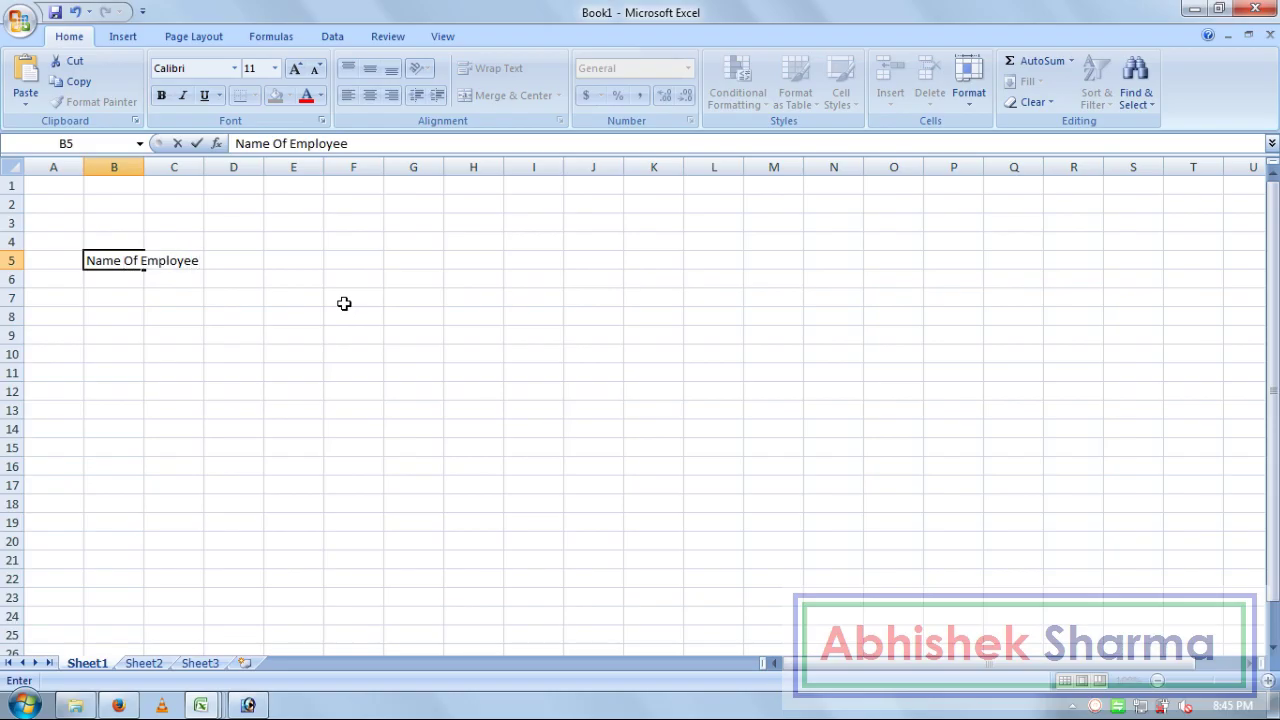
pyautogui.write(':')
pyautogui.write(' Mr. Rakesh Kumar')
pyautogui.press('Return')
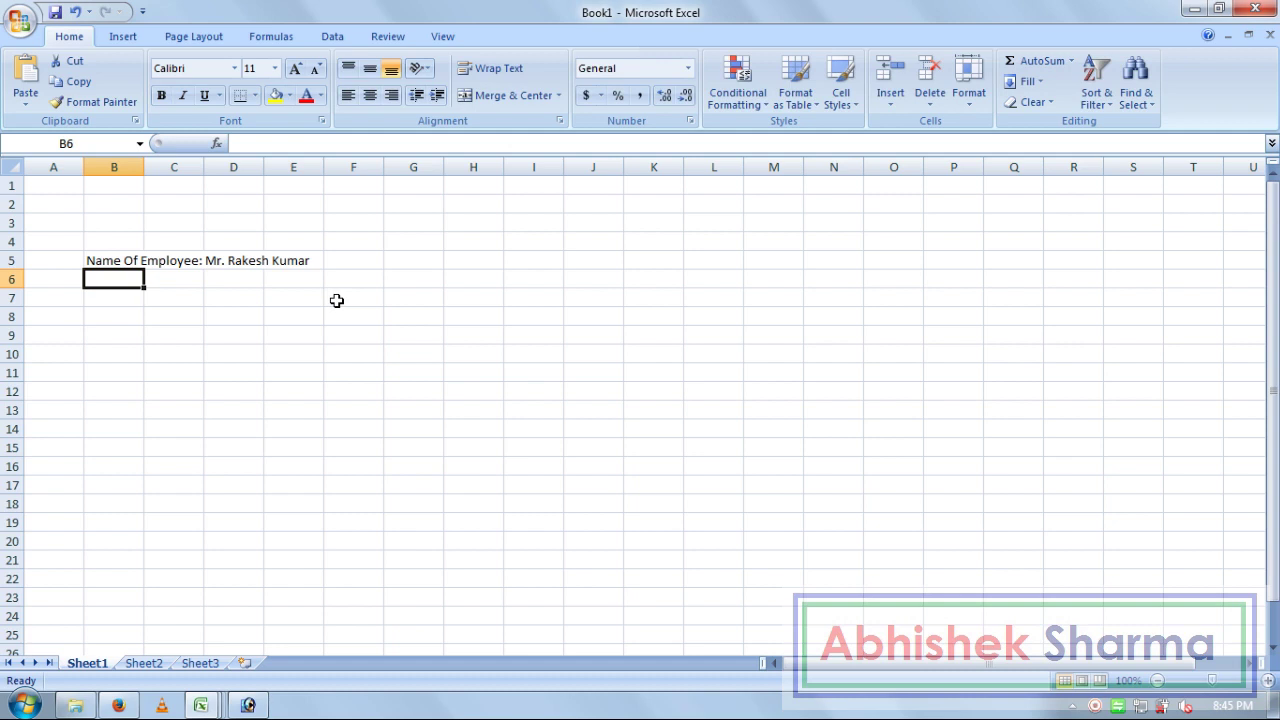
# Step: Enter 'Desig. :' in B6 and 'Computer Oprator' in D6
pyautogui.write('De')
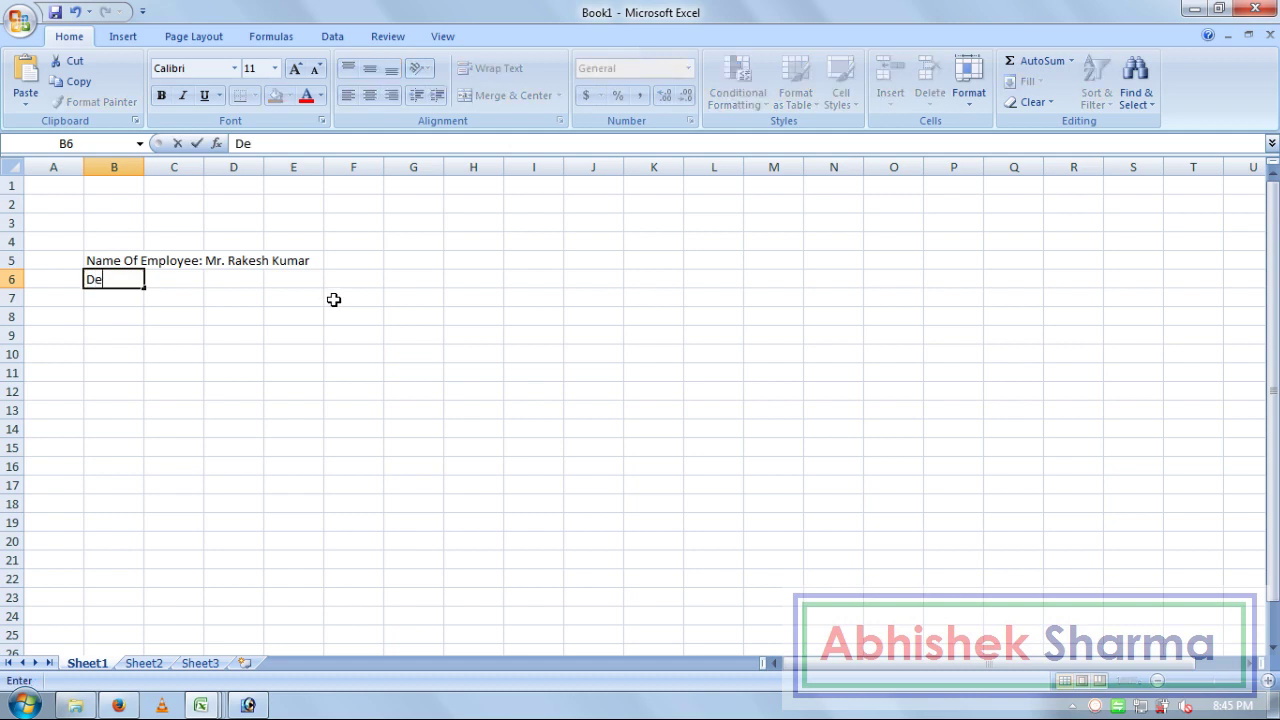
pyautogui.write('sig')
pyautogui.write('.')
pyautogui.write(' :')
pyautogui.press('Tab')
pyautogui.press('Tab')
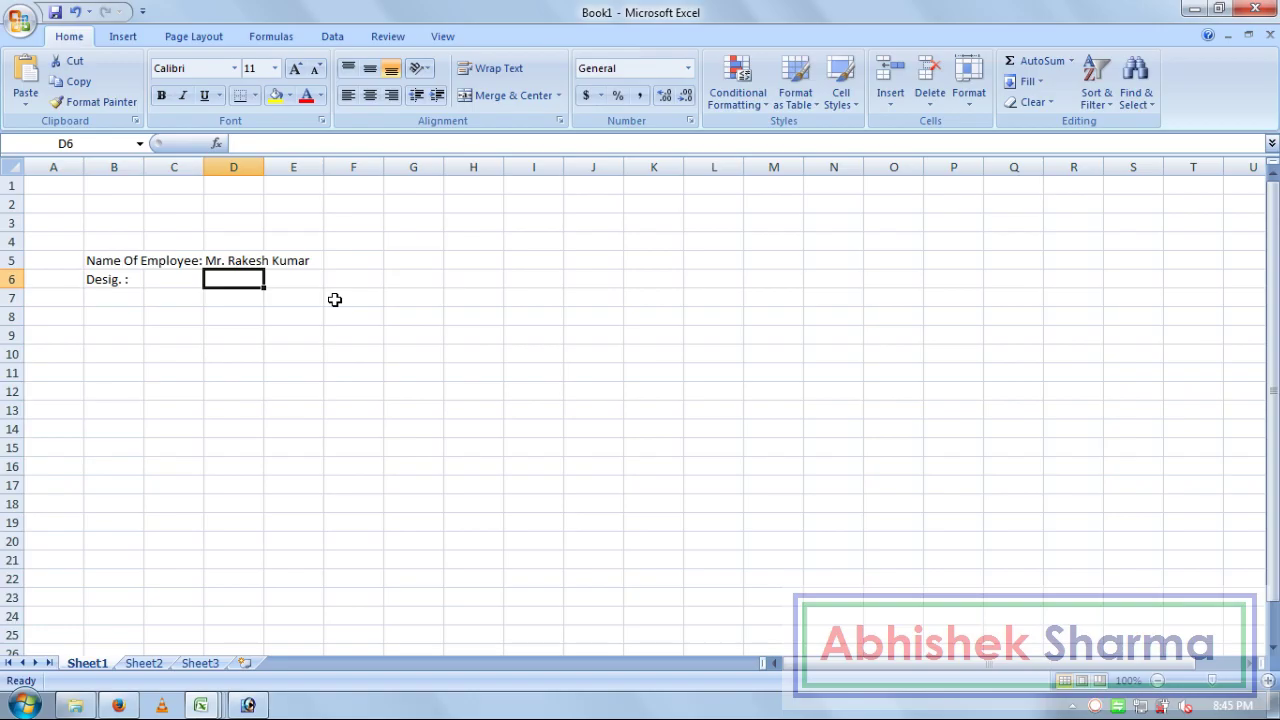
pyautogui.write('Computer')
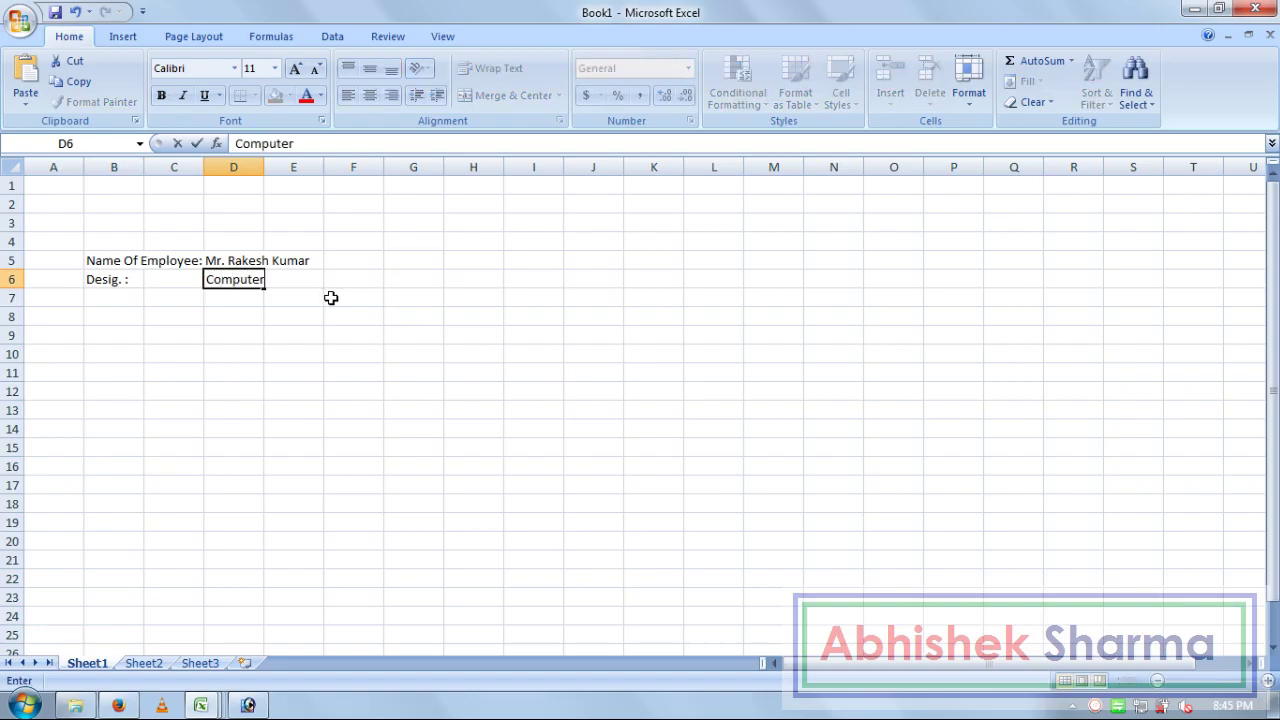
pyautogui.write(' Oprator')
pyautogui.press('Return')
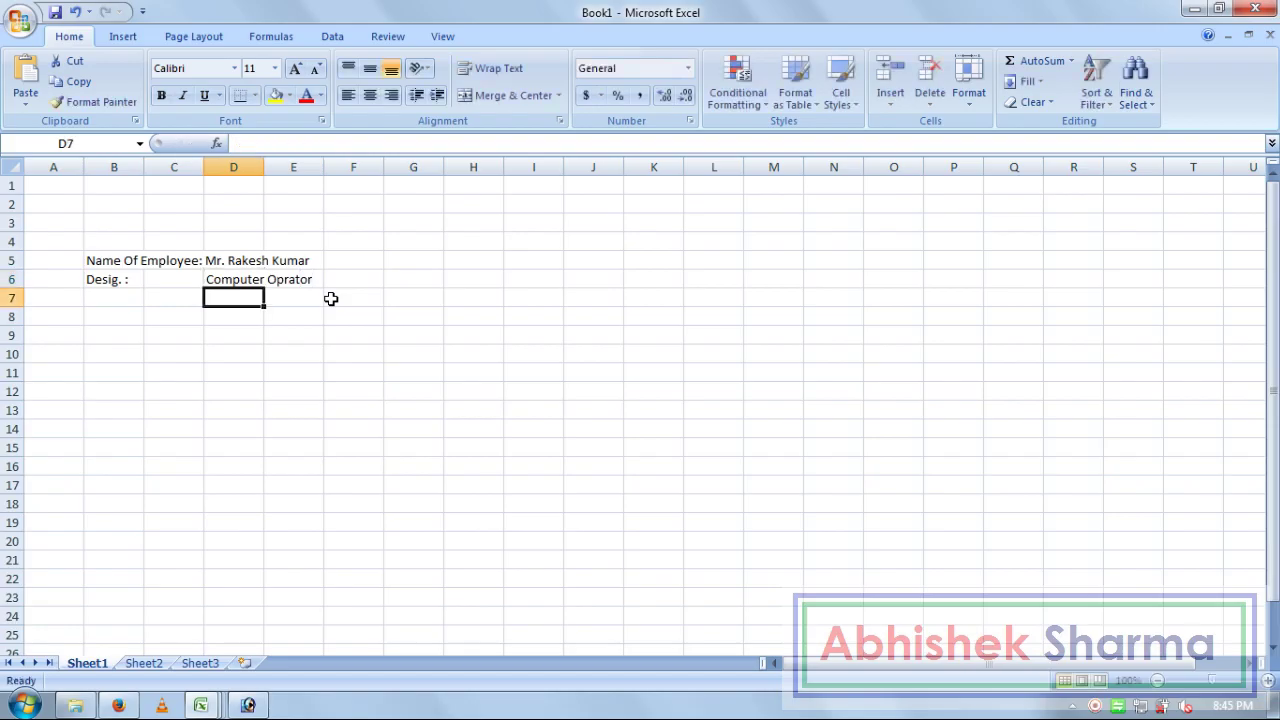
# Step: Enter 'Department:' in B7 and 'HRD' in D7
pyautogui.press('Left')
pyautogui.press('Left')
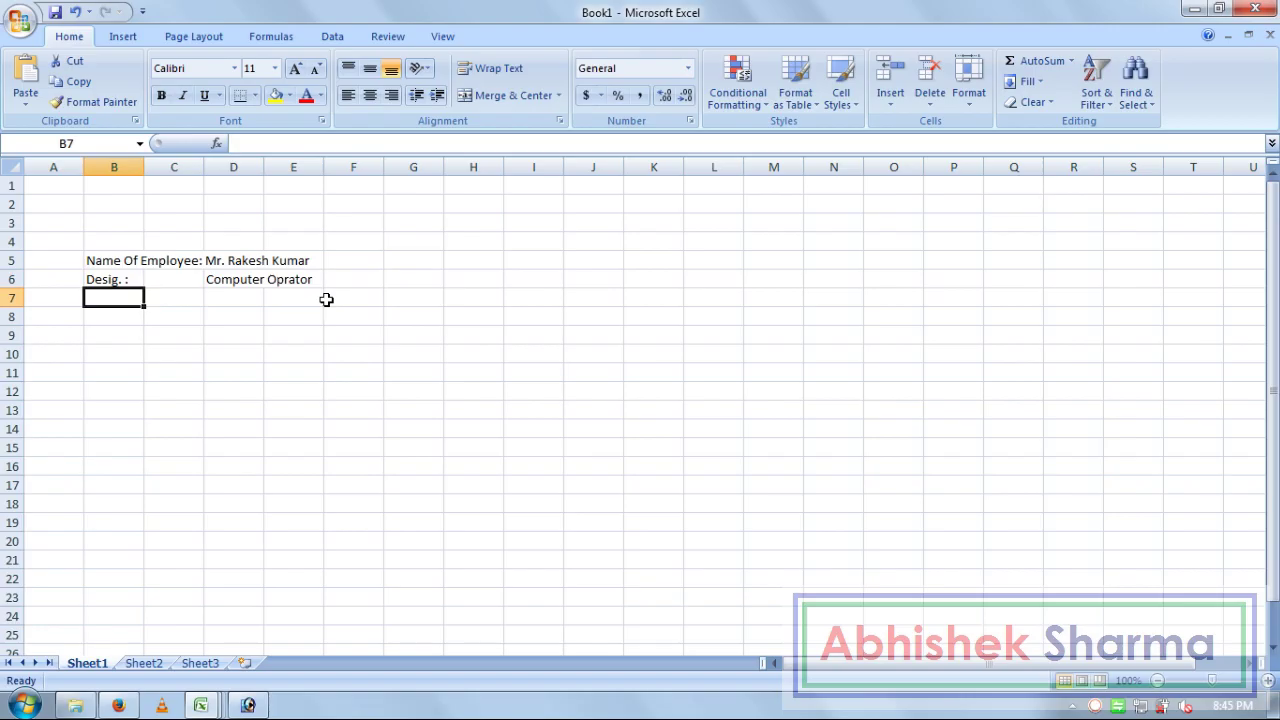
pyautogui.write('Depar')
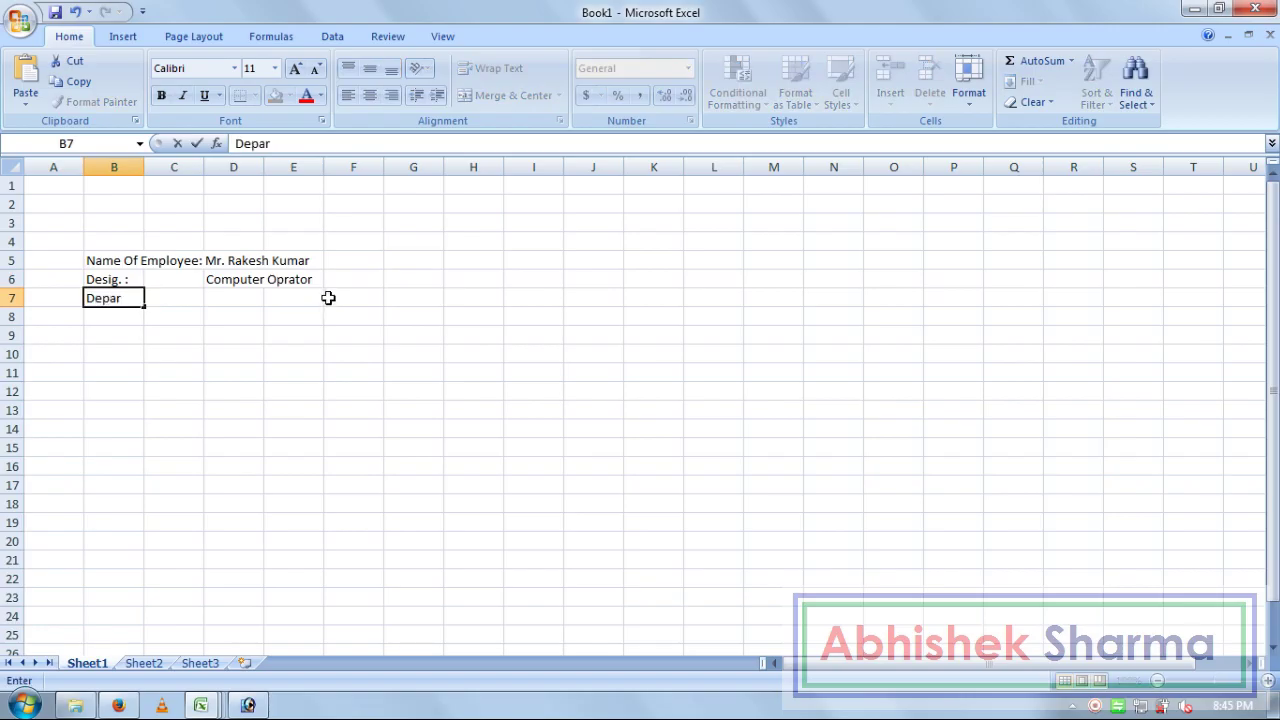
pyautogui.write('tment')
pyautogui.write(':')
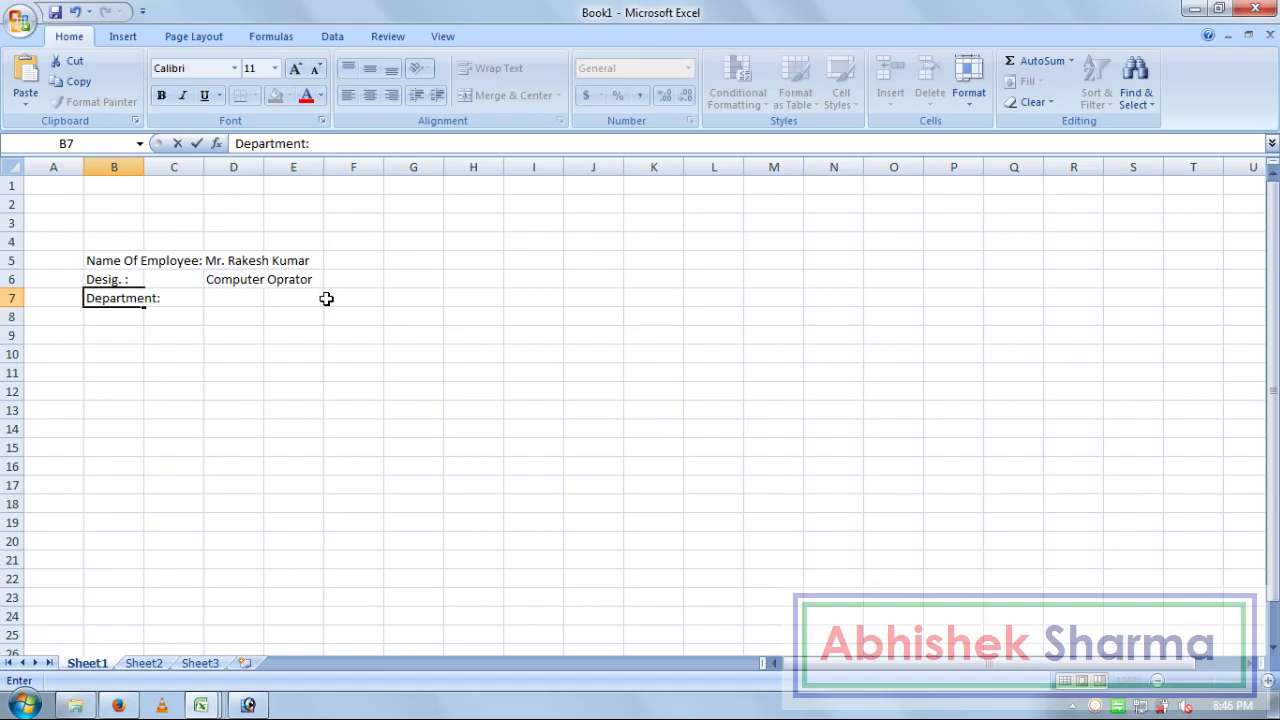
pyautogui.press('Tab')
pyautogui.press('Tab')
pyautogui.write('HRD')
pyautogui.press('Return')
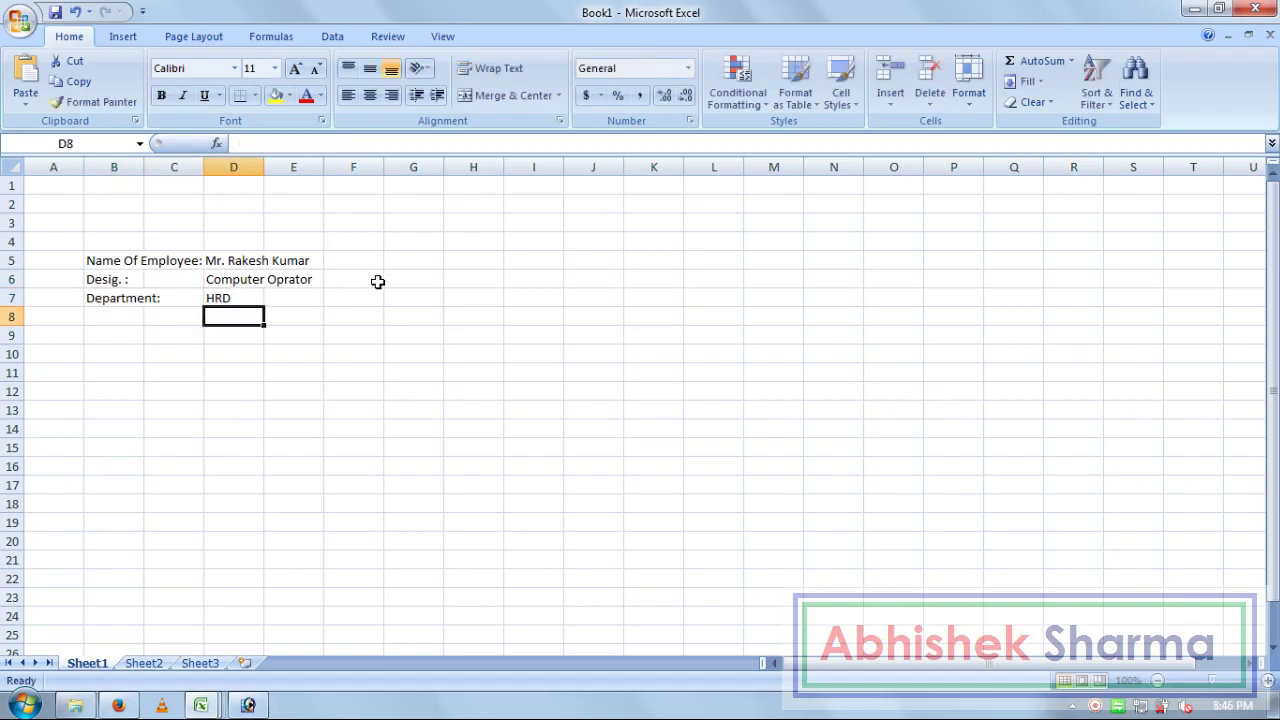
# Step: Type the 'Salary' heading in cell D8
pyautogui.press('Left')
pyautogui.press('Left')
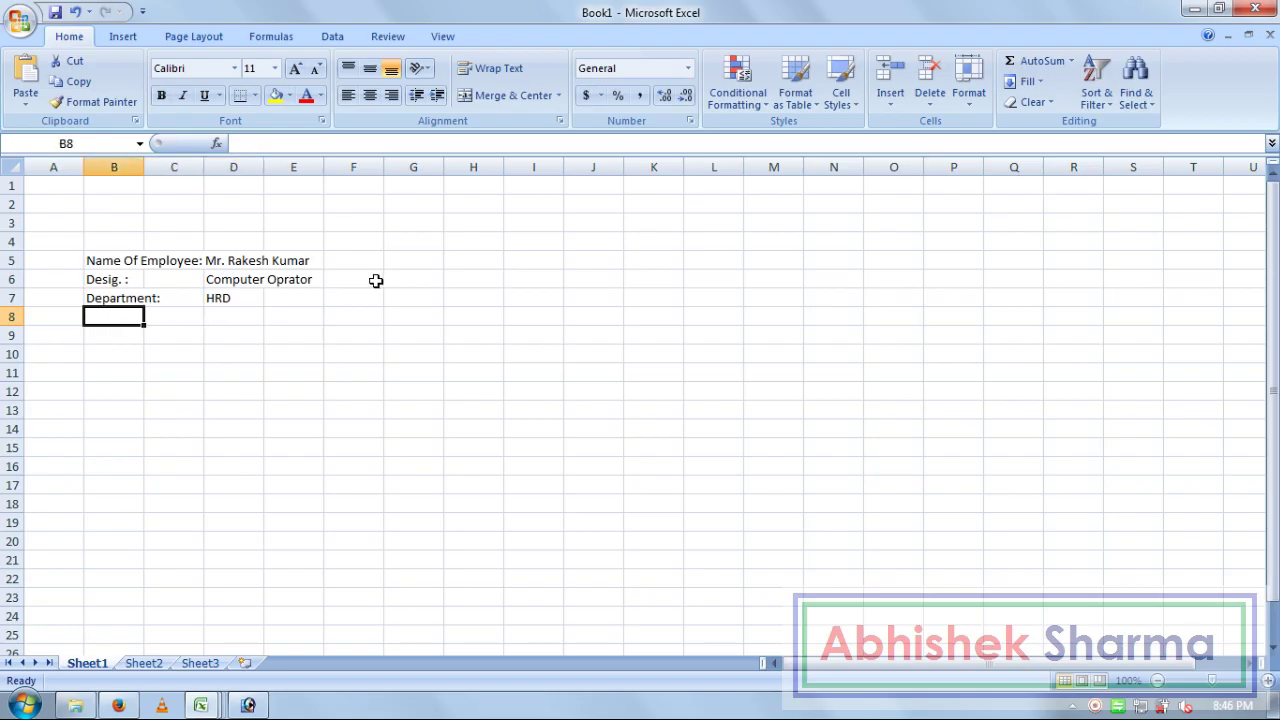
pyautogui.press('Down')
pyautogui.press('Right')
pyautogui.press('Up')
pyautogui.press('Right')
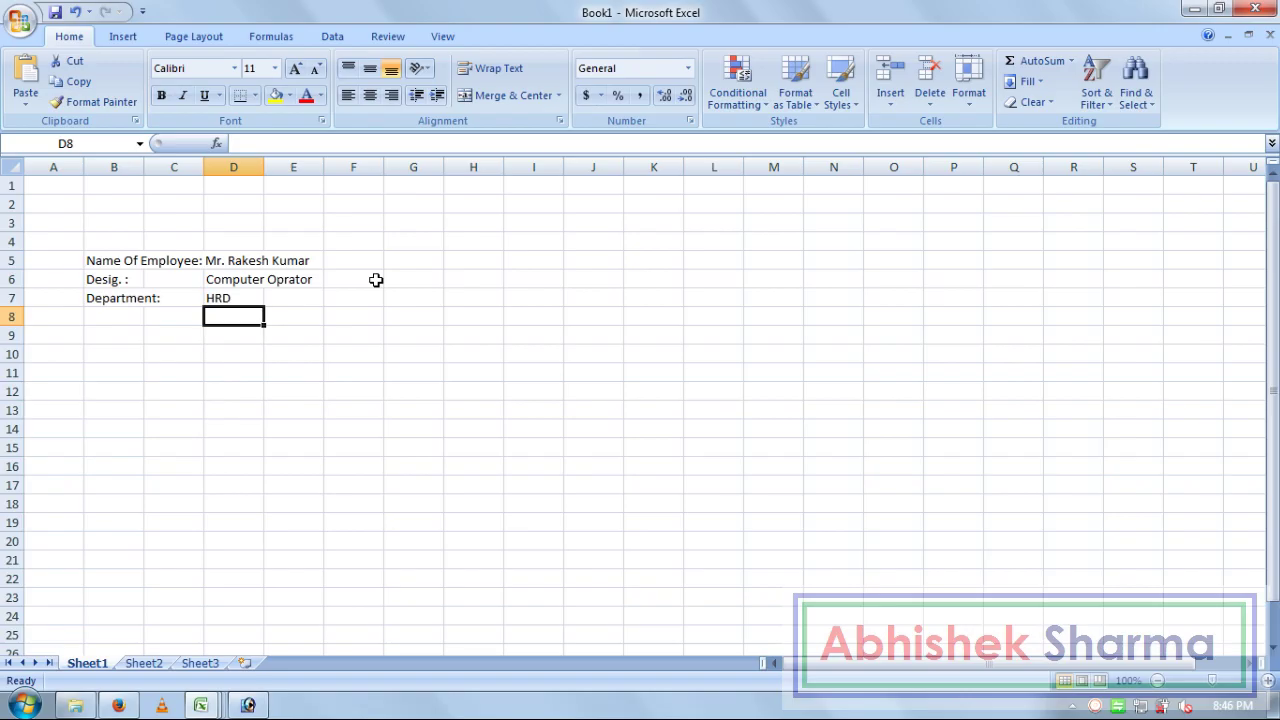
pyautogui.write('Salary')
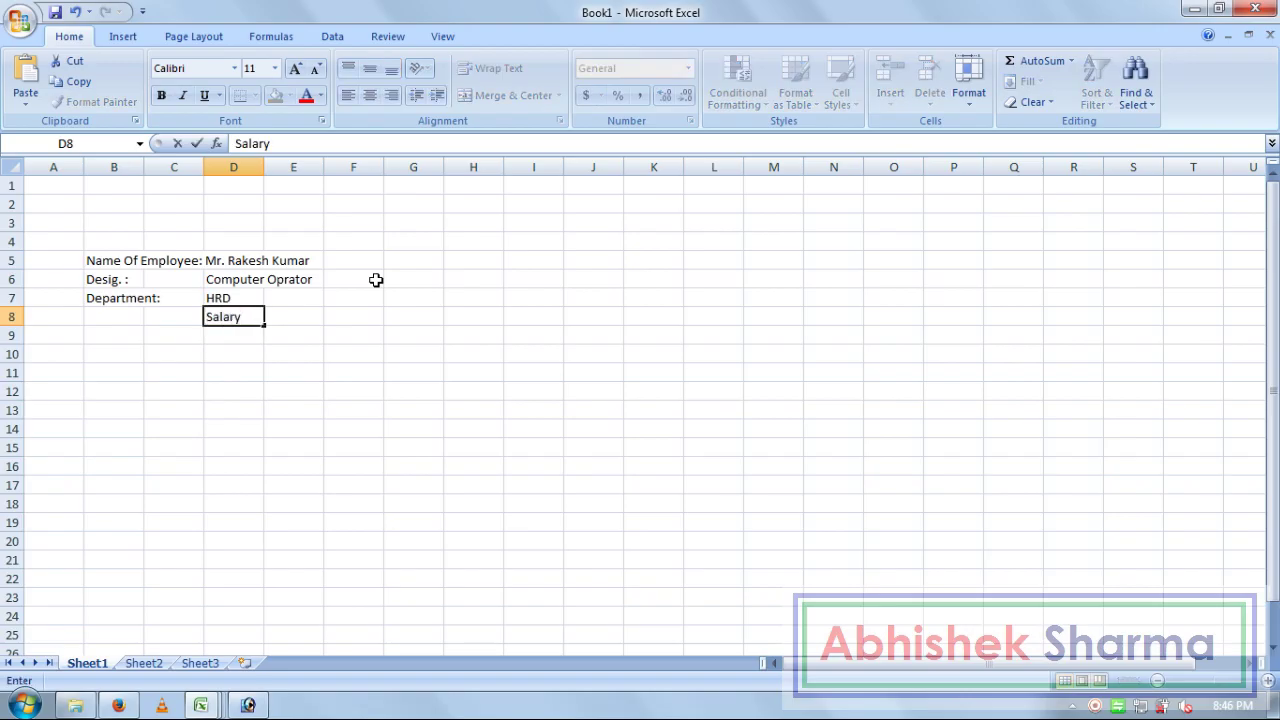
# Step: Enter the earnings labels Basic and HRA in B9 and B10
pyautogui.press('Return')
pyautogui.press('Left')
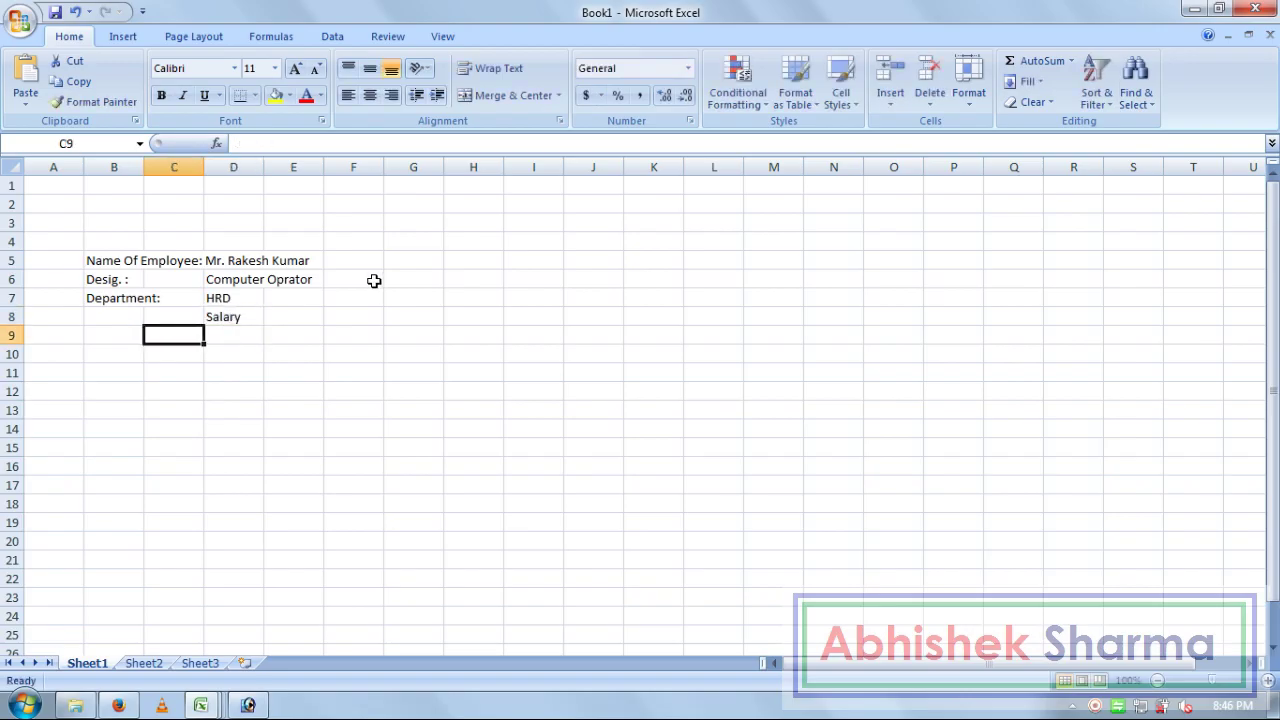
pyautogui.press('Left')
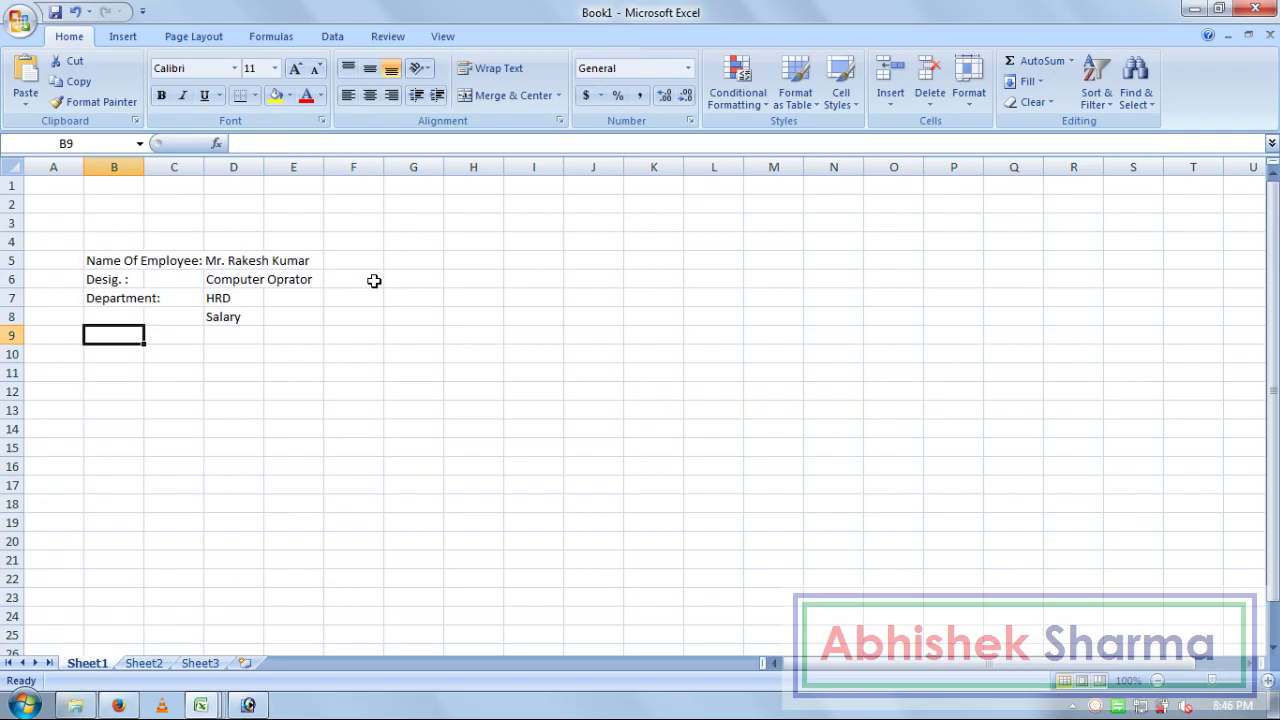
pyautogui.write('Basic')
pyautogui.press('Return')
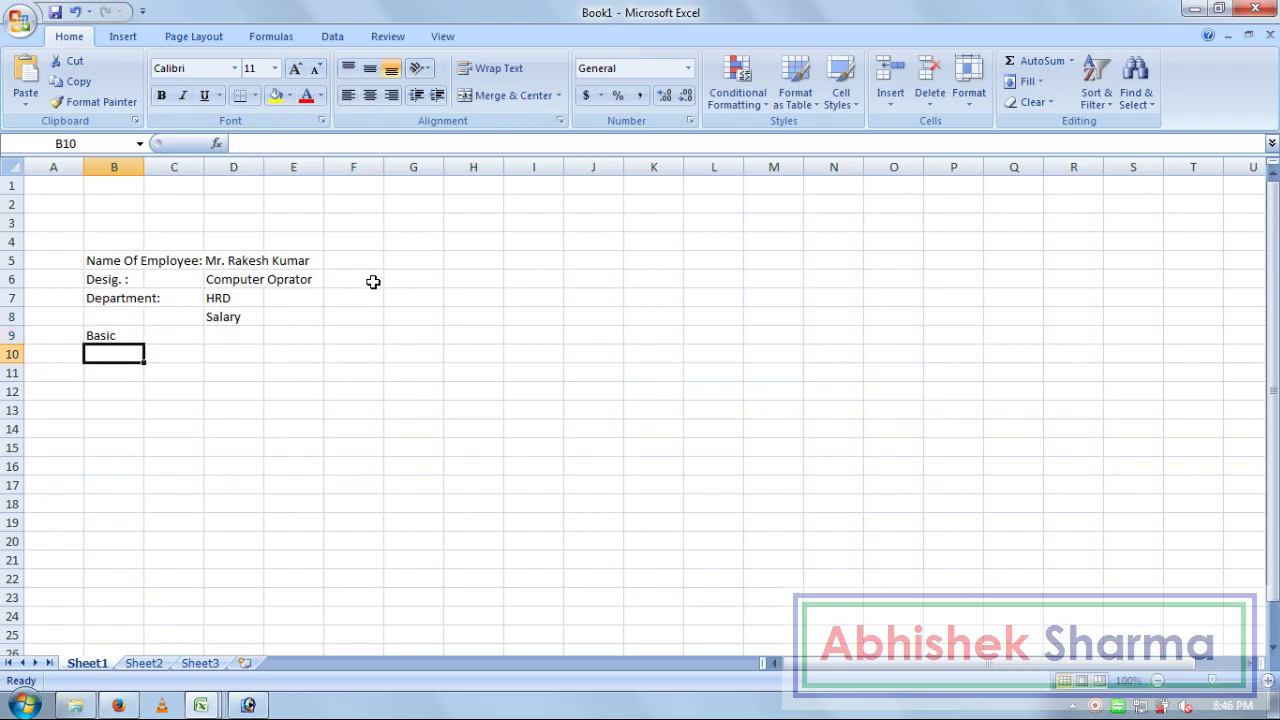
pyautogui.write('HRA')
pyautogui.press('Return')
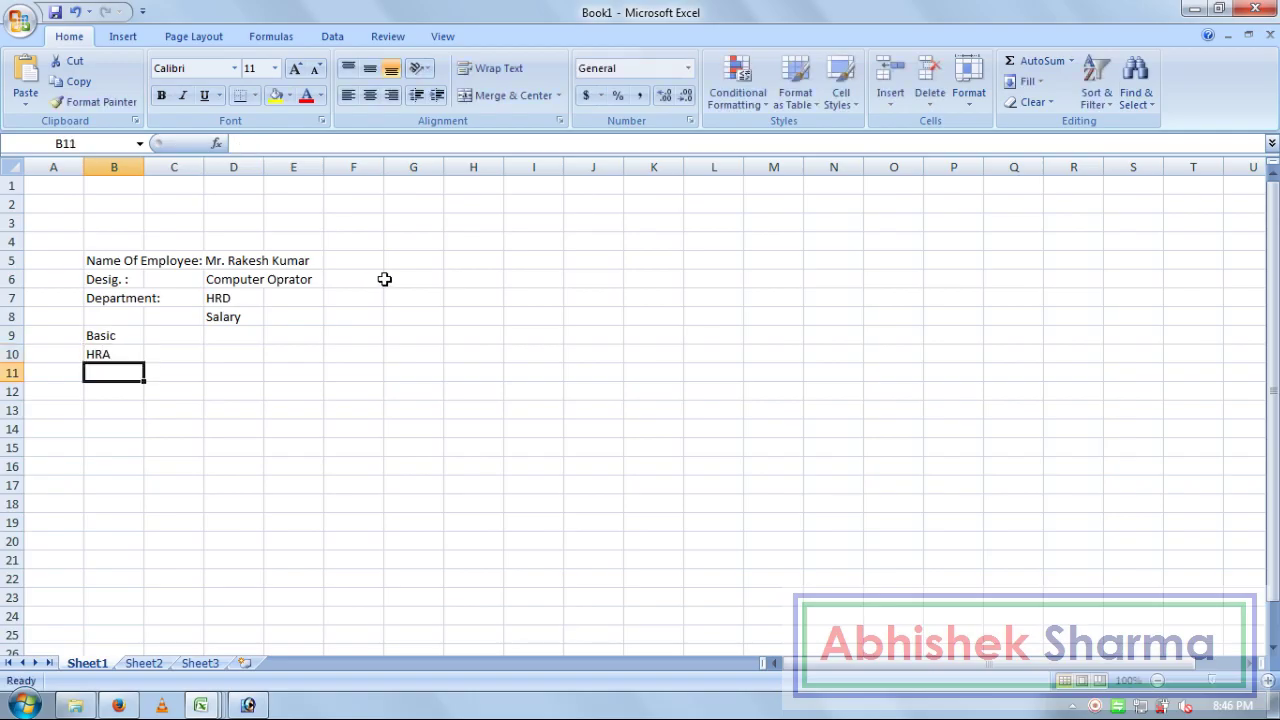
# Step: Add the labels Conv., Spl. All. and Other All in B11 through B13
pyautogui.write('Co')
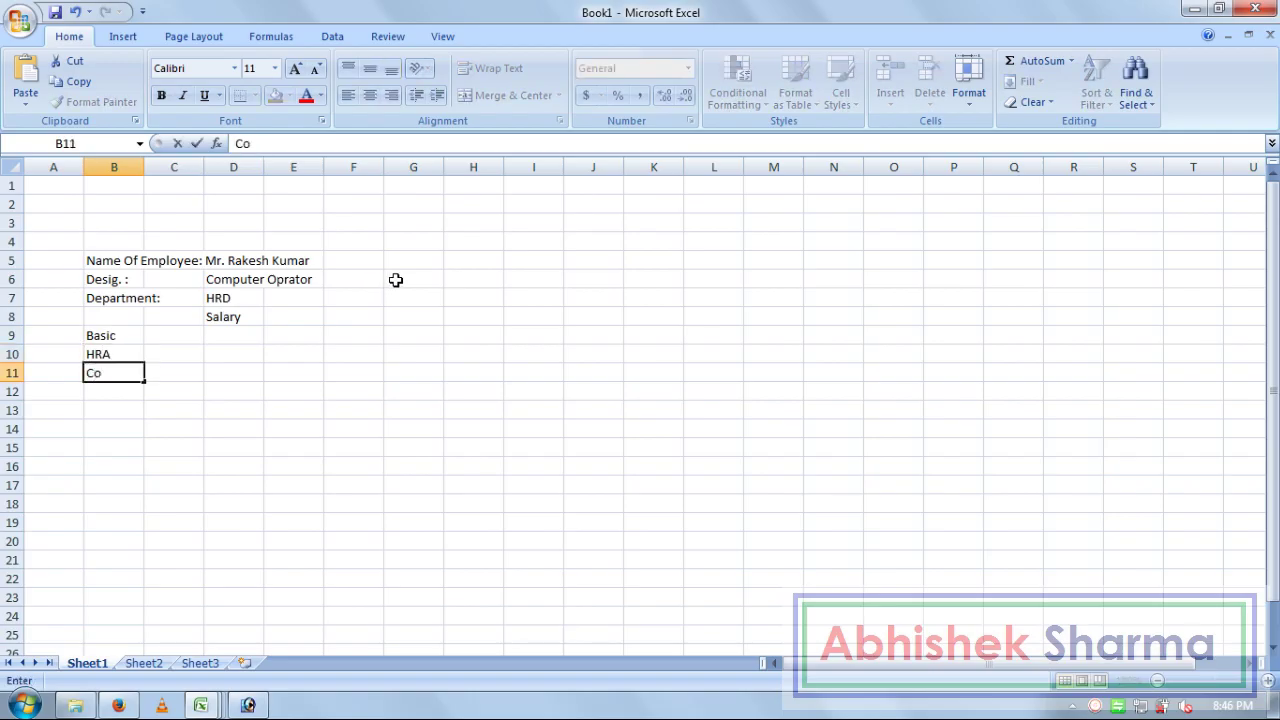
pyautogui.write('nv.')
pyautogui.press('Return')
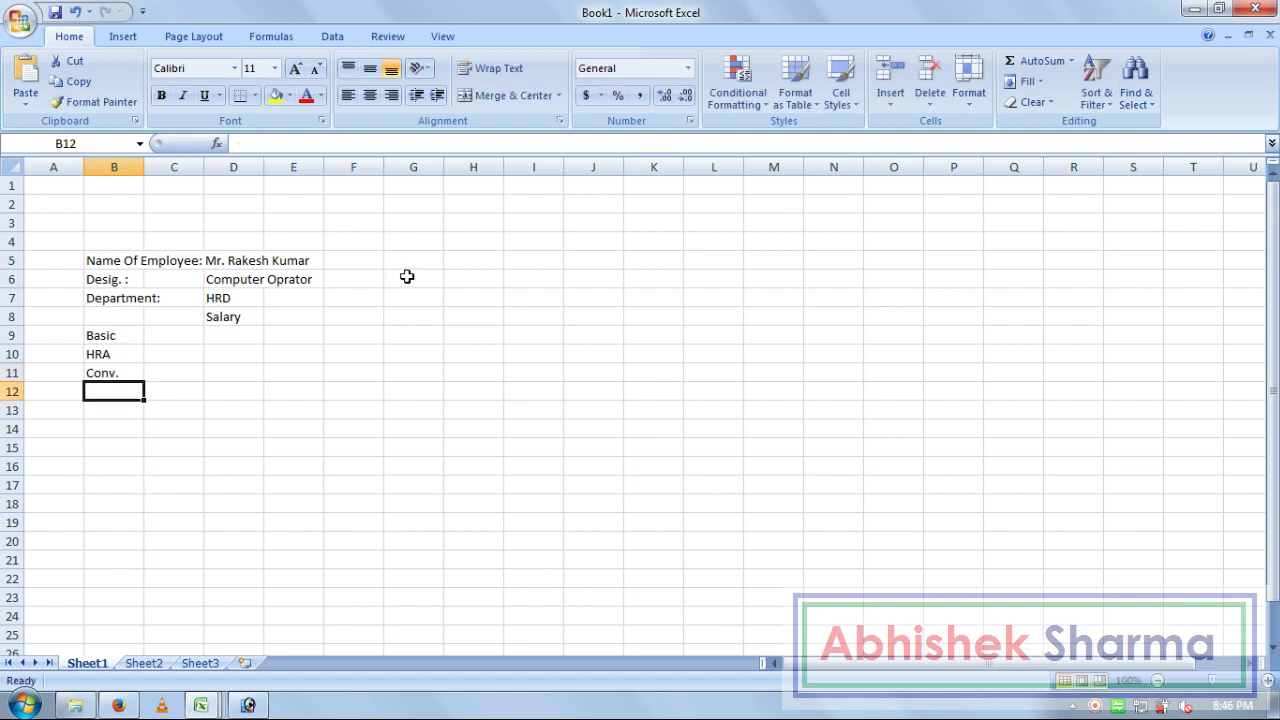
pyautogui.write('Spl')
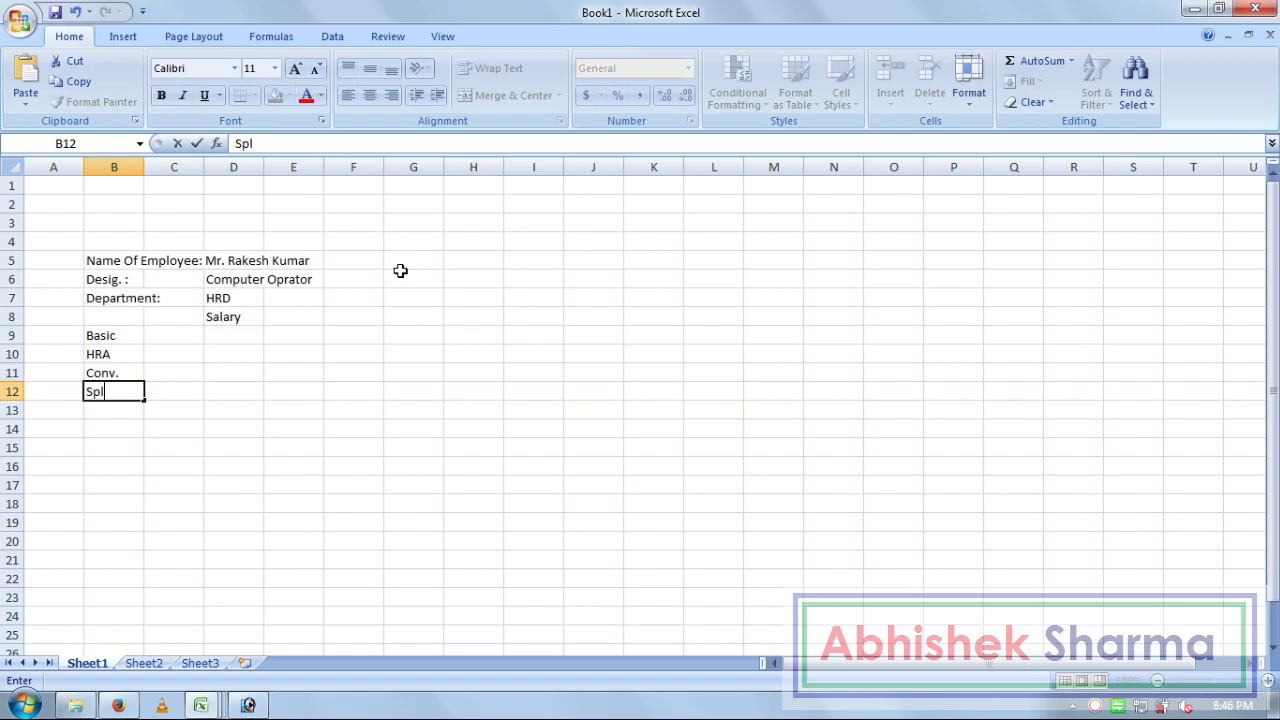
pyautogui.write('.')
pyautogui.write(' All.')
pyautogui.press('Return')
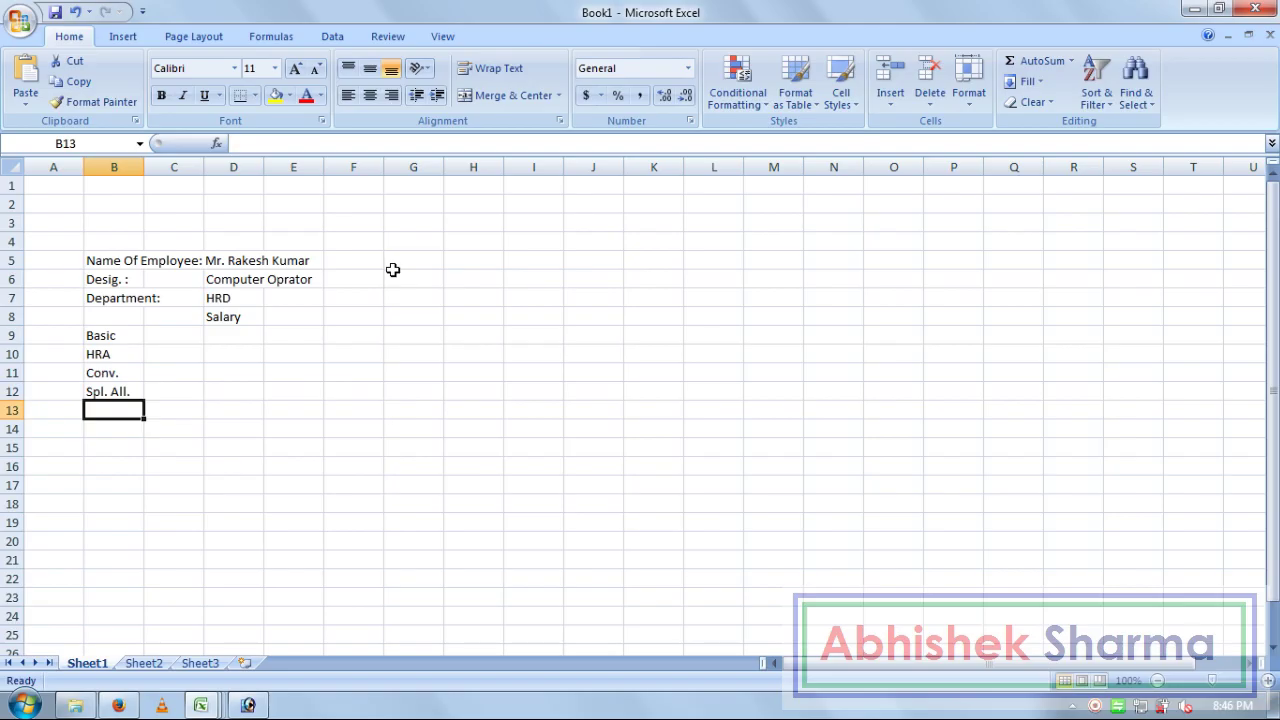
pyautogui.write('Other')
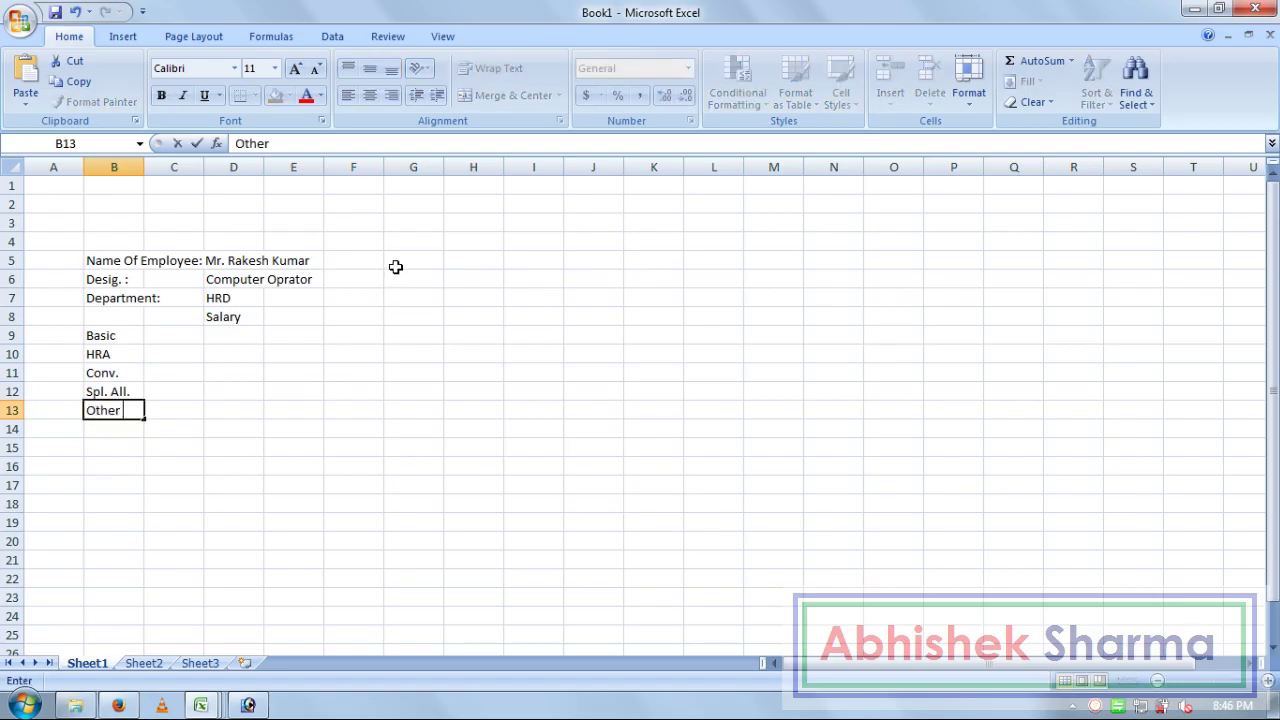
pyautogui.write(' All')
pyautogui.press('Return')
pyautogui.press('Up')
pyautogui.press('Up')
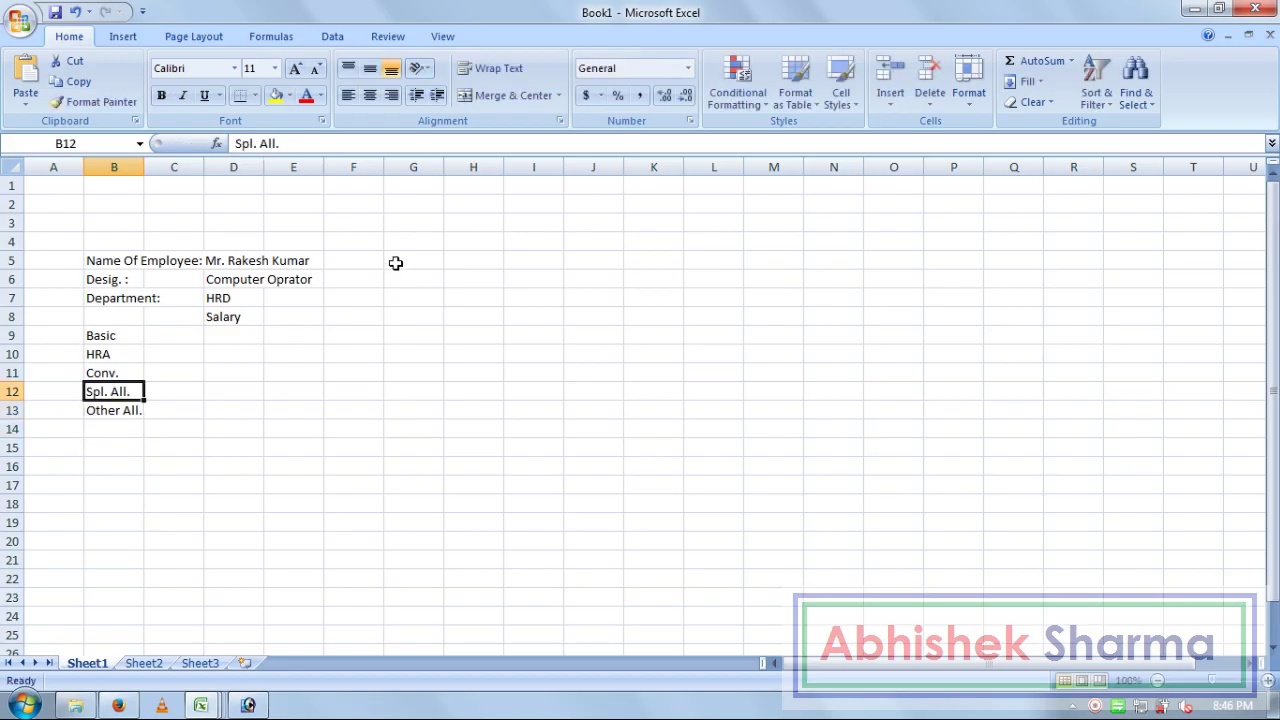
# Step: Spell out the B12 label as 'Speacial Allowance'
pyautogui.press('F2')
pyautogui.press('BackSpace')
pyautogui.press('BackSpace')
pyautogui.press('BackSpace')
pyautogui.press('BackSpace')
pyautogui.press('BackSpace')
pyautogui.press('BackSpace')
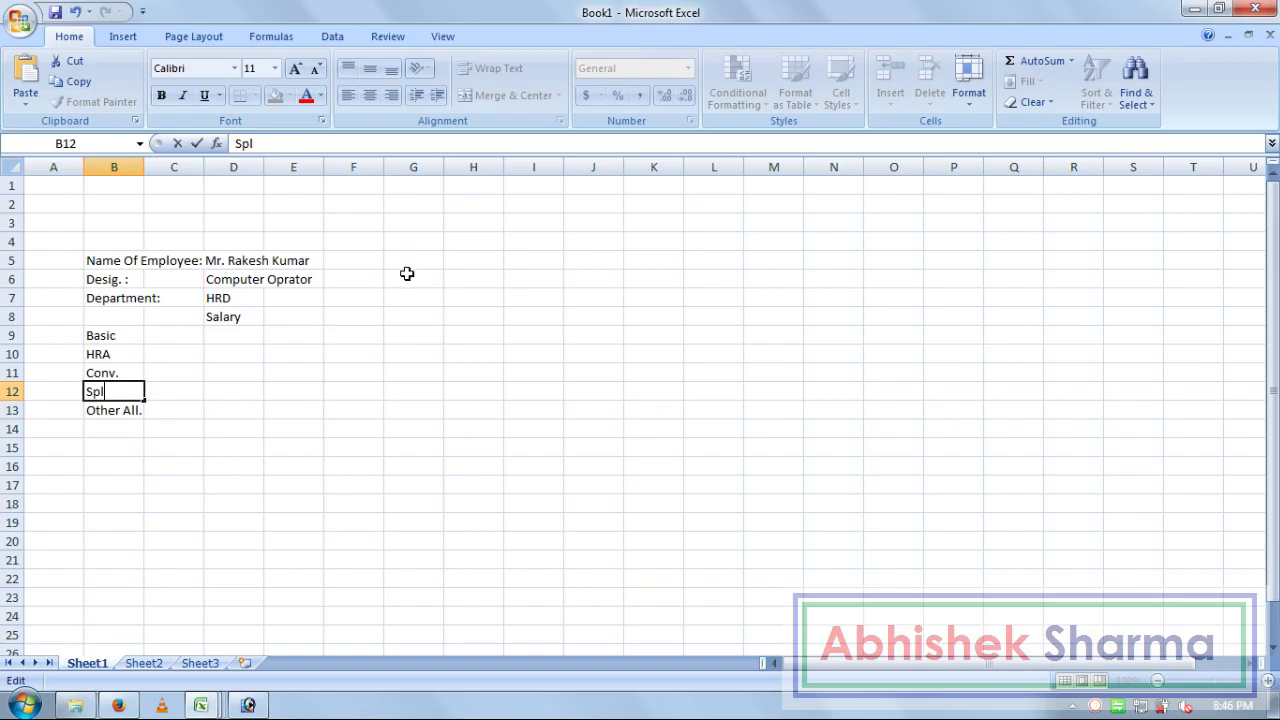
pyautogui.press('BackSpace')
pyautogui.write('eacial ')
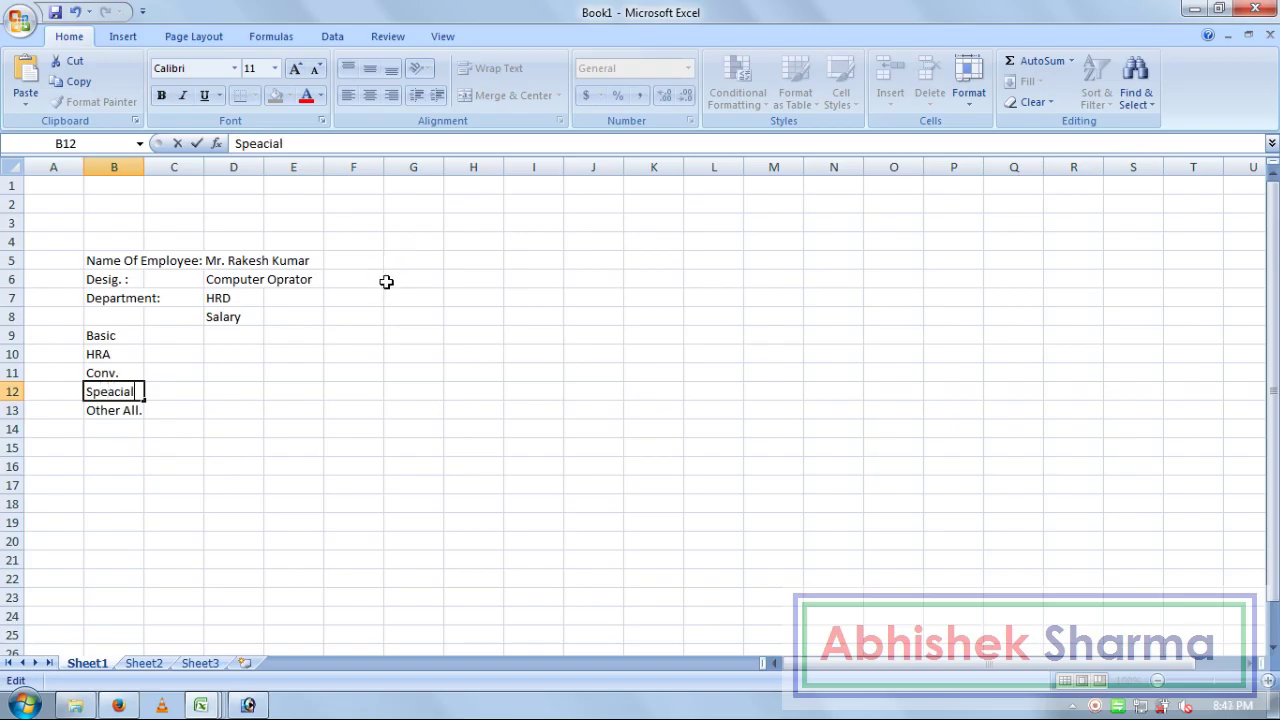
pyautogui.write('Allowance')
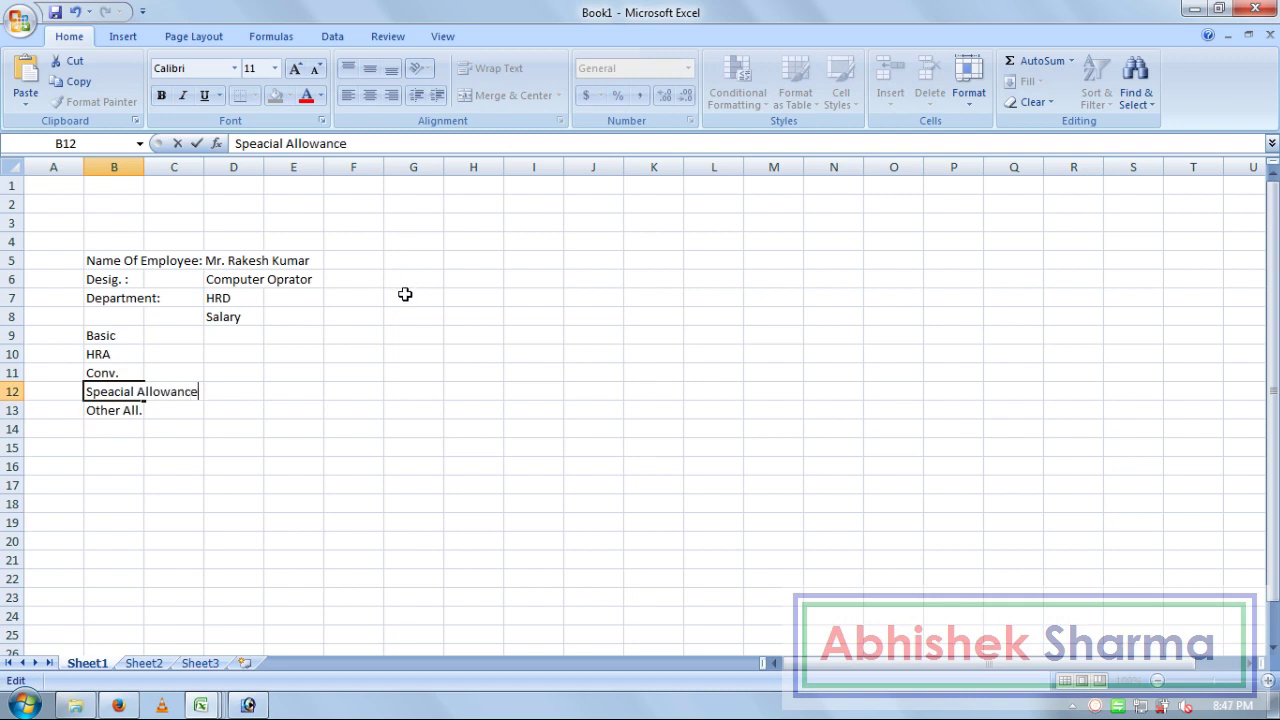
pyautogui.press('Return')
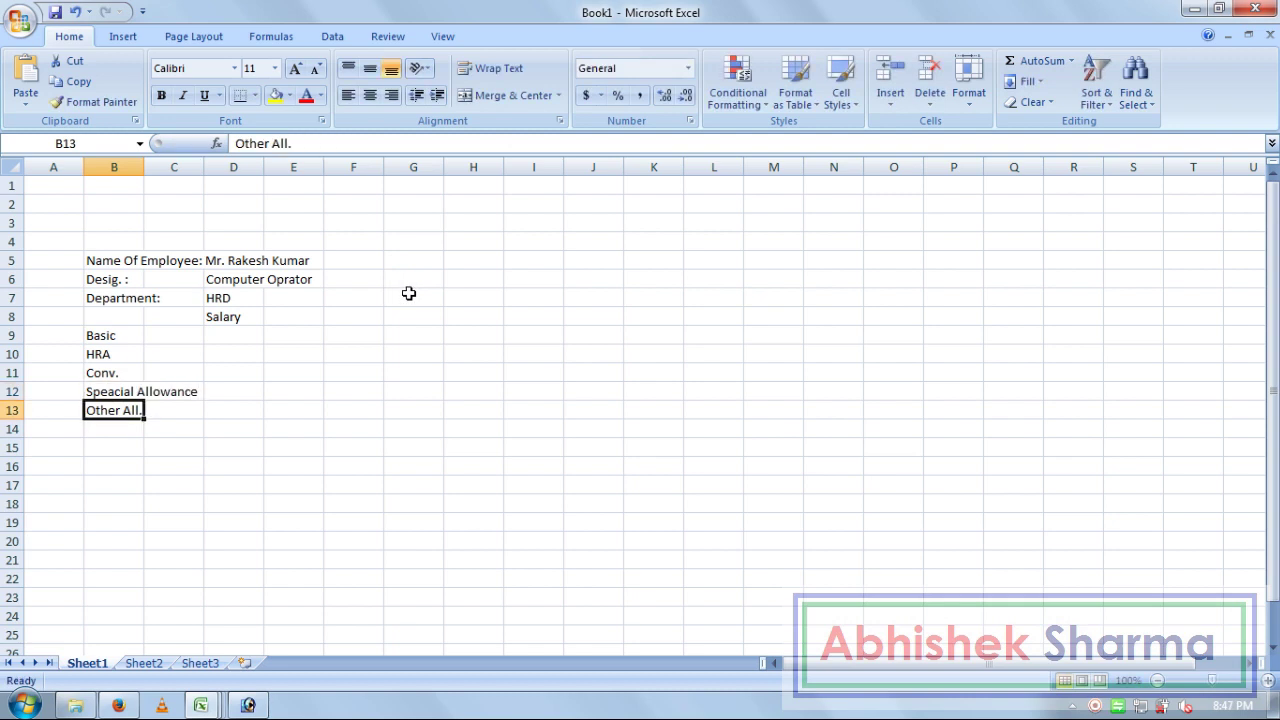
pyautogui.press('Up')
pyautogui.press('F2')
pyautogui.hotkey('ctrl', 'shift', 'Left')
pyautogui.press('BackSpace')
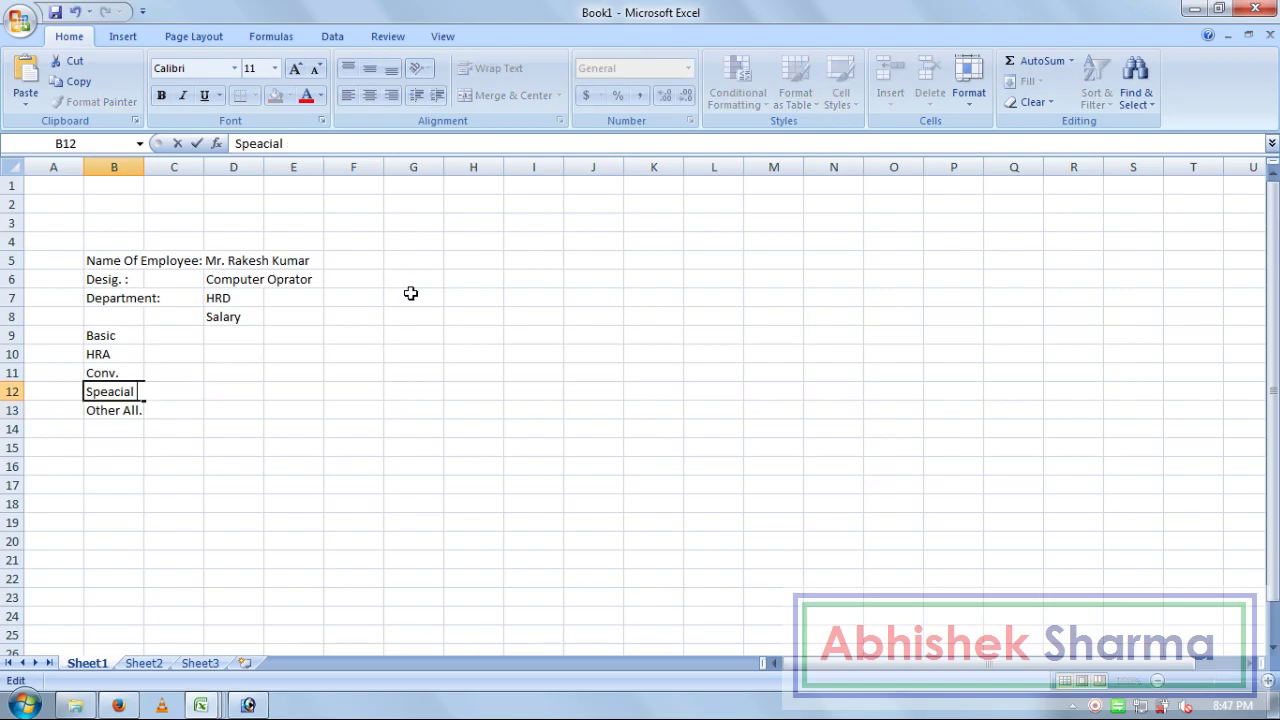
pyautogui.write('Allowance')
pyautogui.press('Return')
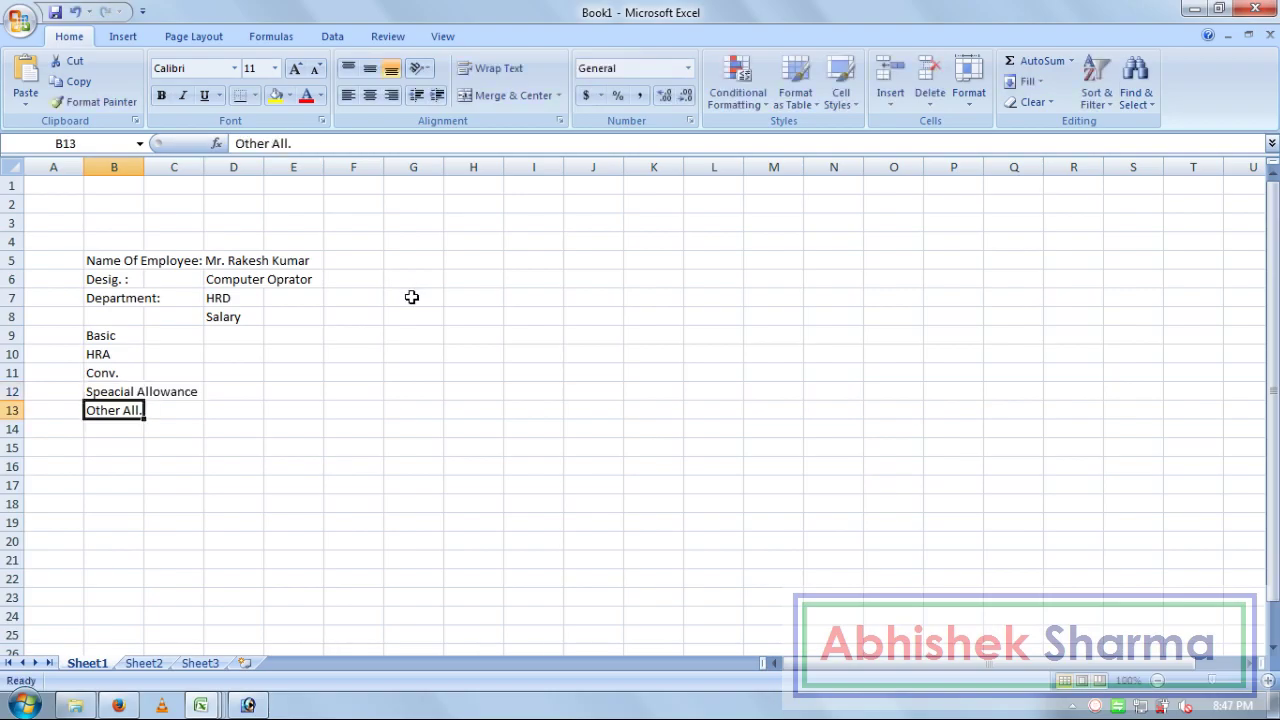
# Step: Change the B13 label to 'Other Allowance' and move down to B15
pyautogui.hotkey('ctrl', 'shift', 'Left')
pyautogui.write('Allowance')
pyautogui.press('Return')
pyautogui.press('Up')
pyautogui.press('Down')
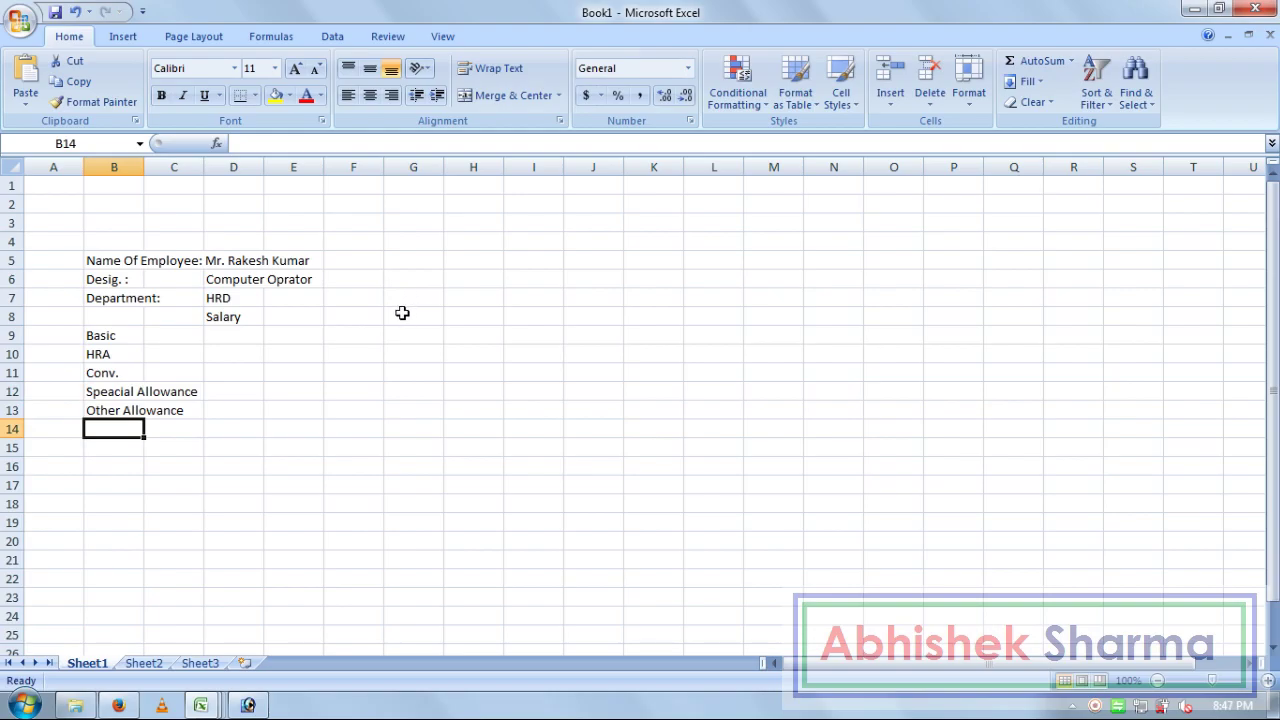
pyautogui.press('Down')
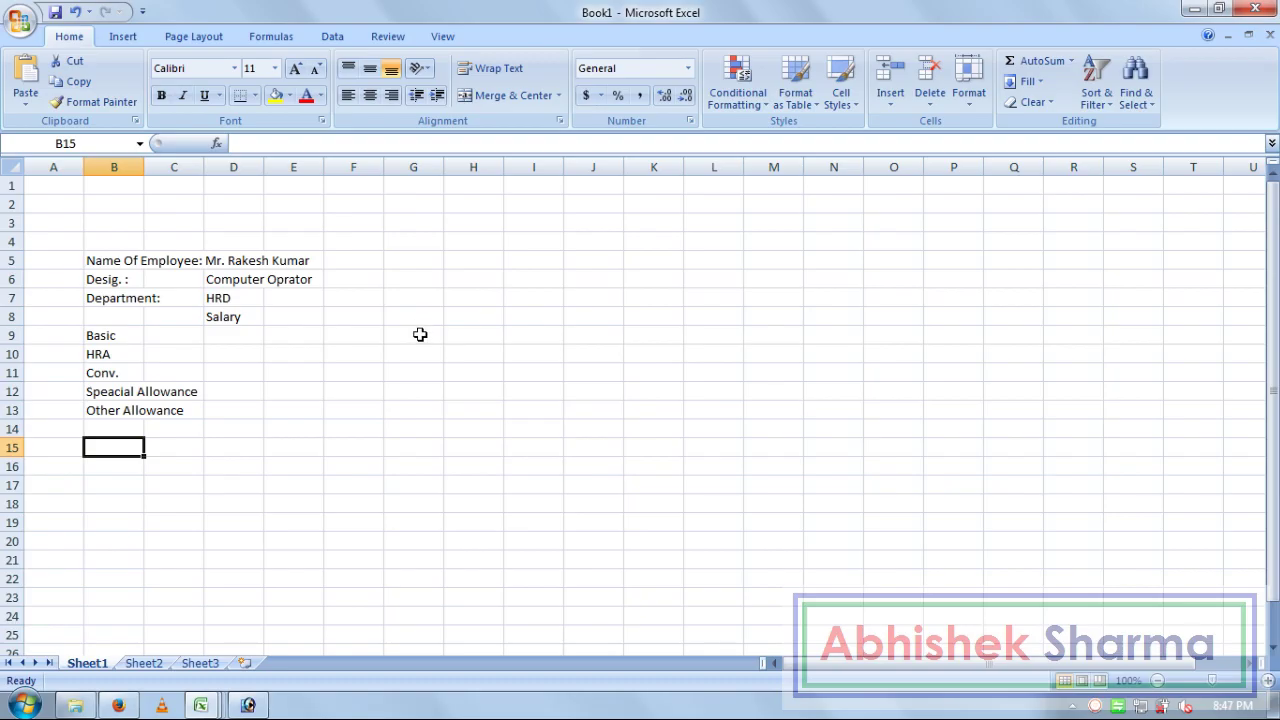
# Step: Enter 'Gross Total' in cell B15
pyautogui.write('Gross')
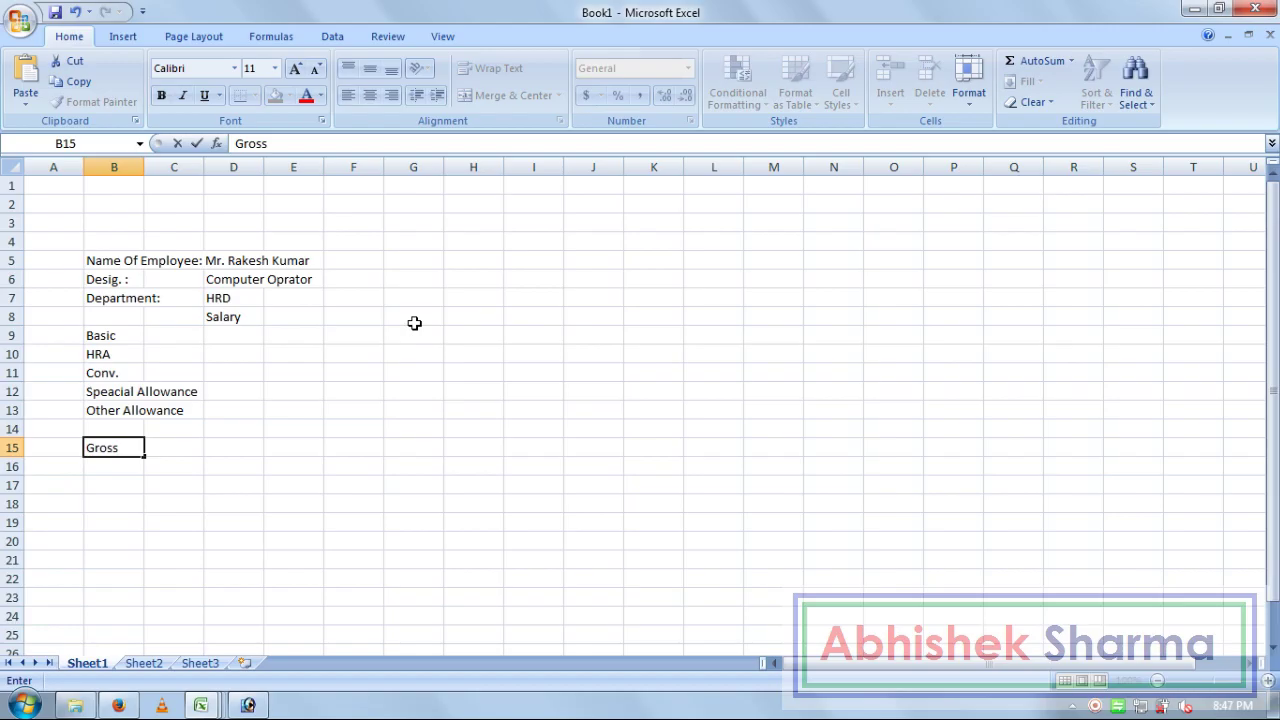
pyautogui.write(' Total')
pyautogui.press('Tab')
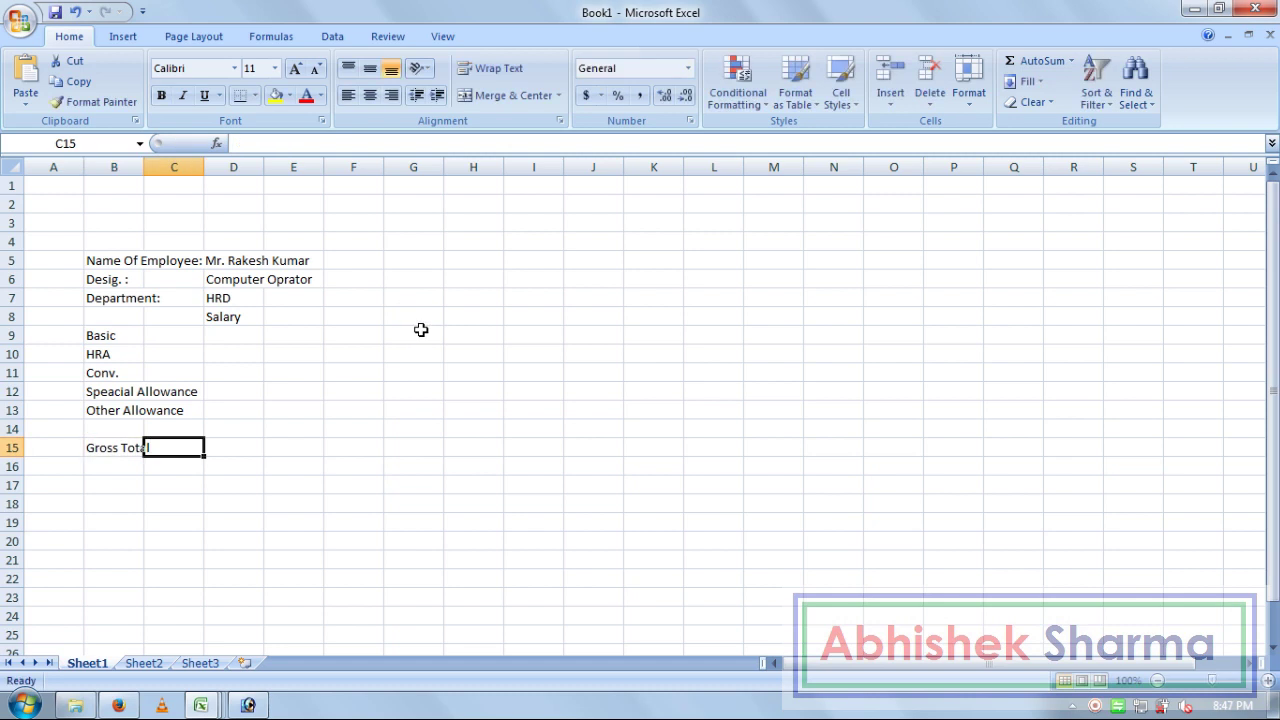
pyautogui.press('Tab')
pyautogui.press('Tab')
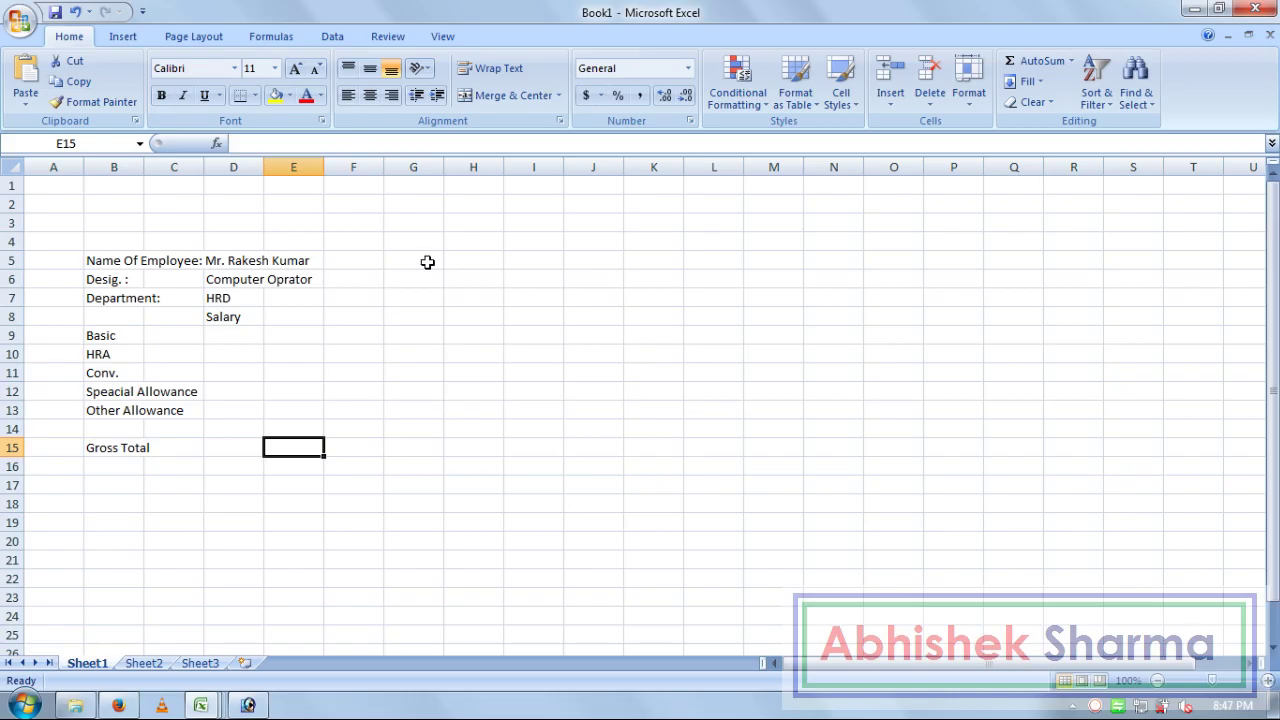
pyautogui.moveTo(145, 174); pyautogui.dragTo(143, 175)
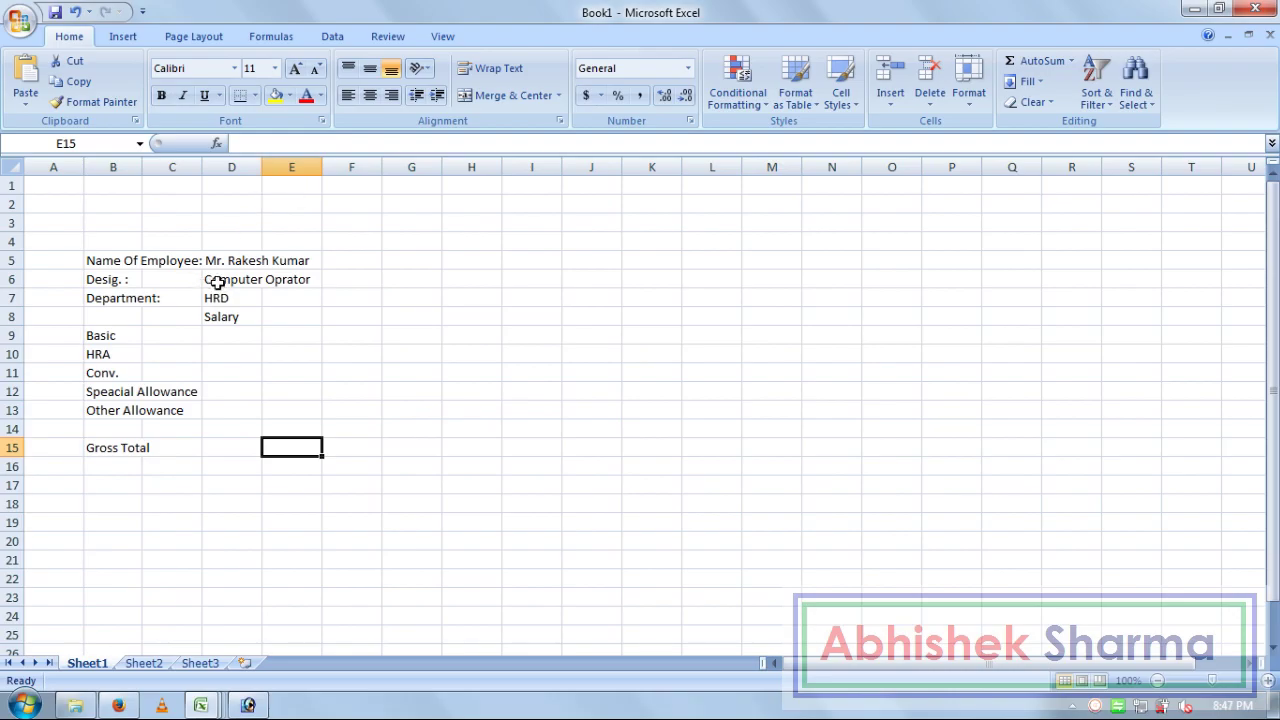
# Step: Move the Computer Oprator, HRD and Salary entries from D6:D8 to C6:C8
pyautogui.moveTo(216, 283); pyautogui.dragTo(222, 320)
pyautogui.hotkey('ctrl', 'c')
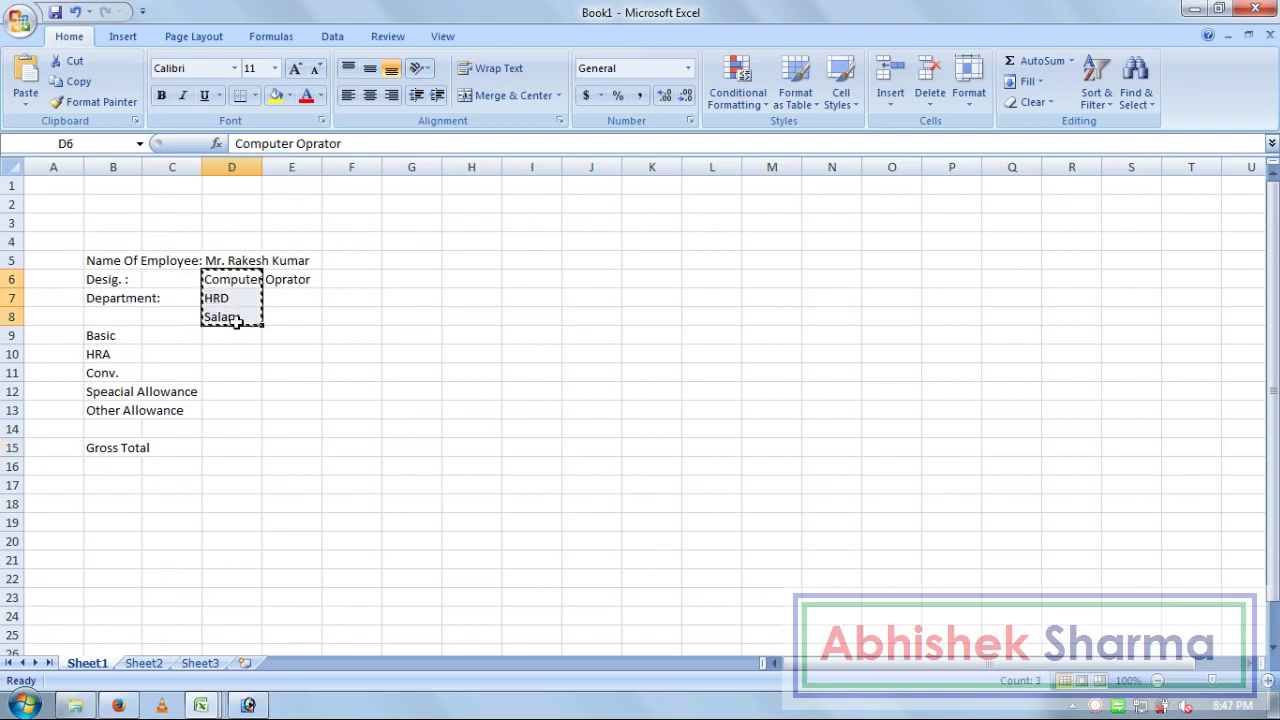
pyautogui.click(166, 278)
pyautogui.press('Return')
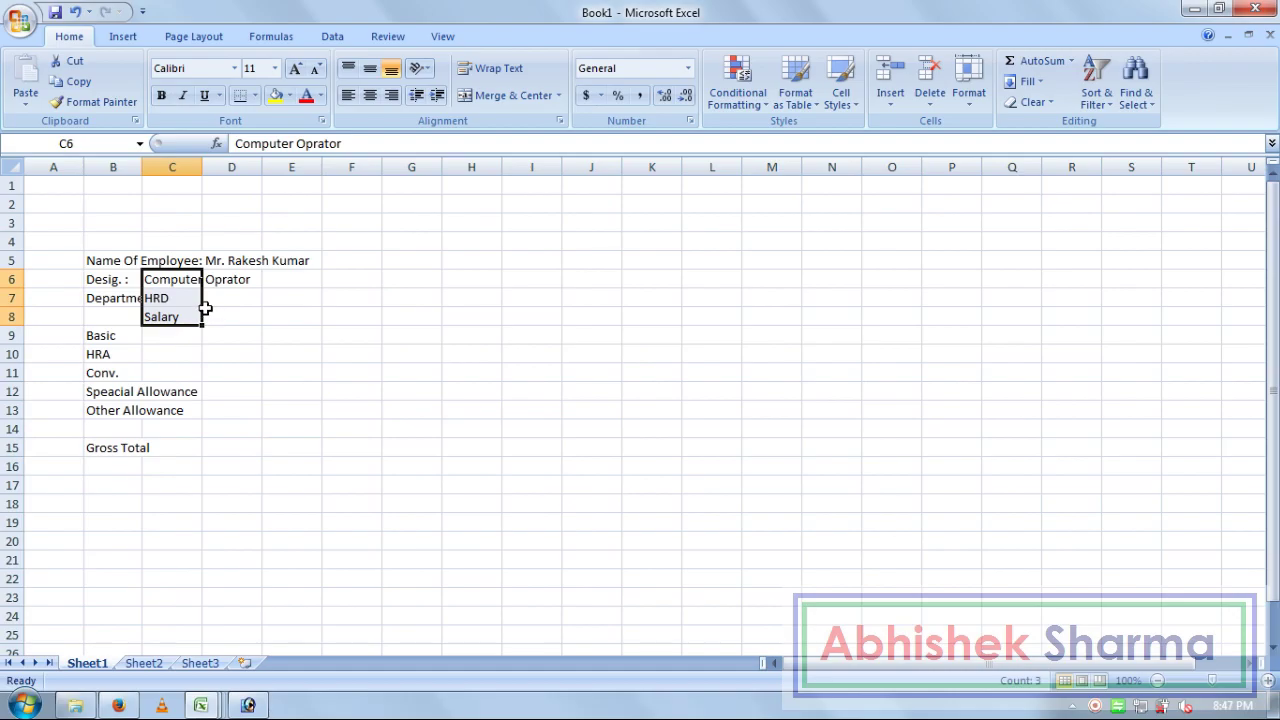
# Step: Widen columns B and C so the labels fit
pyautogui.moveTo(142, 167); pyautogui.dragTo(200, 170)
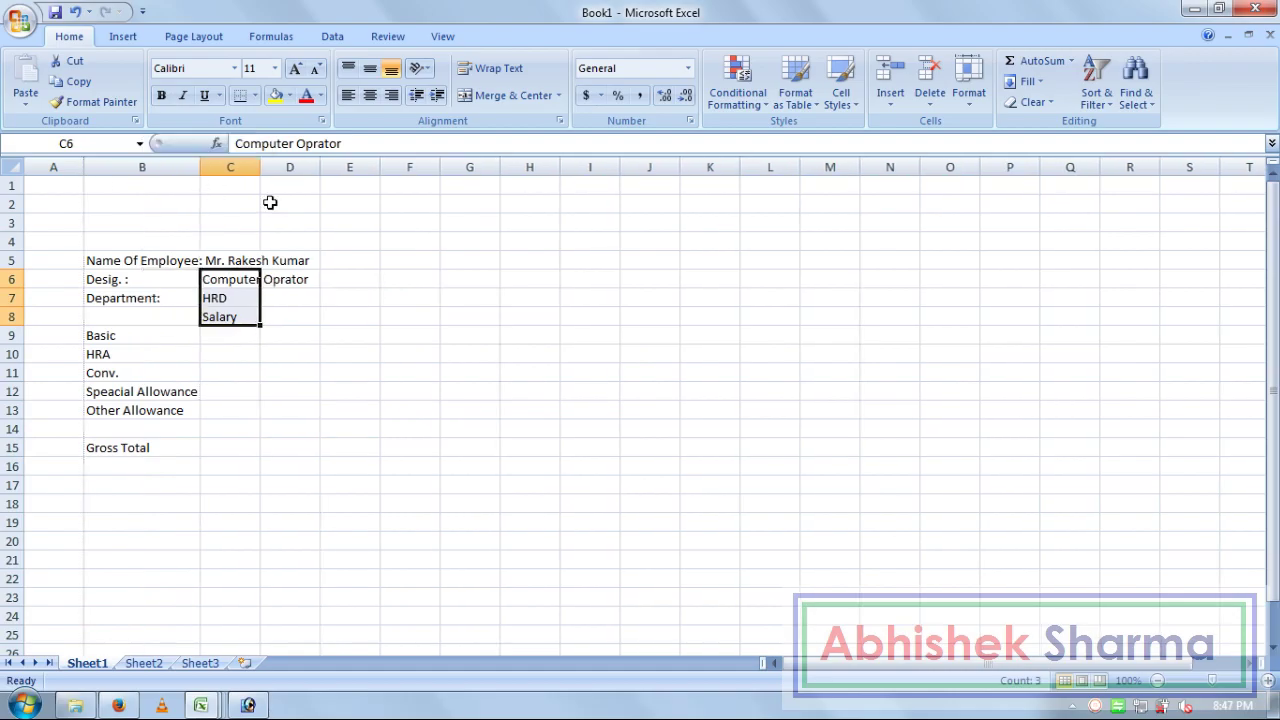
pyautogui.click(231, 352)
pyautogui.moveTo(260, 167)
pyautogui.mouseDown()
pyautogui.moveTo(401, 189)
pyautogui.moveTo(386, 189)
pyautogui.moveTo(380, 169)
pyautogui.mouseUp()
pyautogui.click(506, 280)
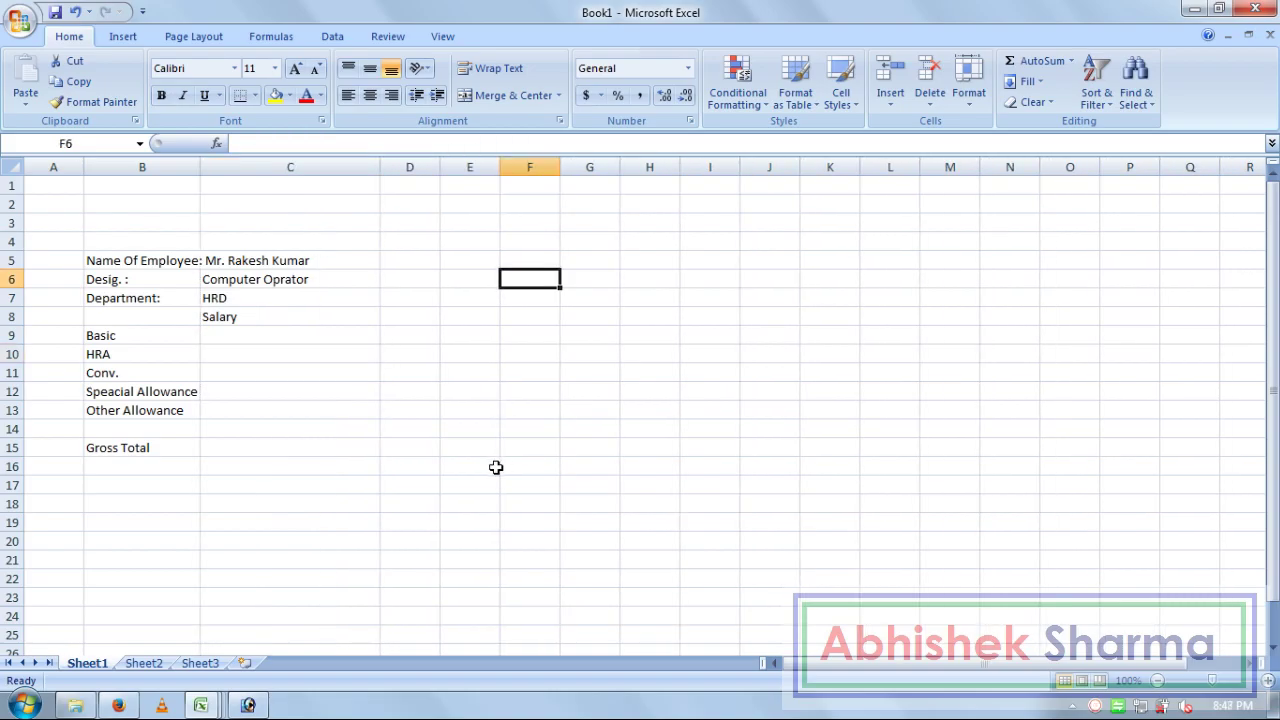
pyautogui.click(427, 295)
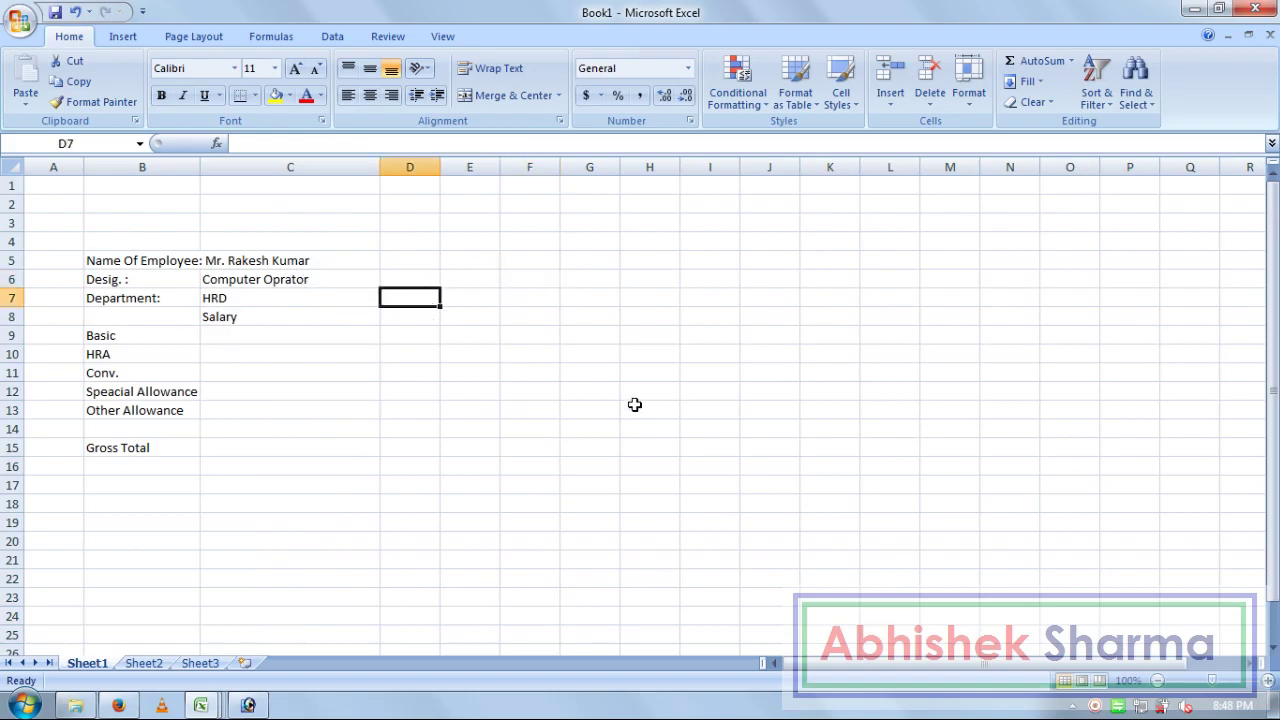
pyautogui.click(346, 312)
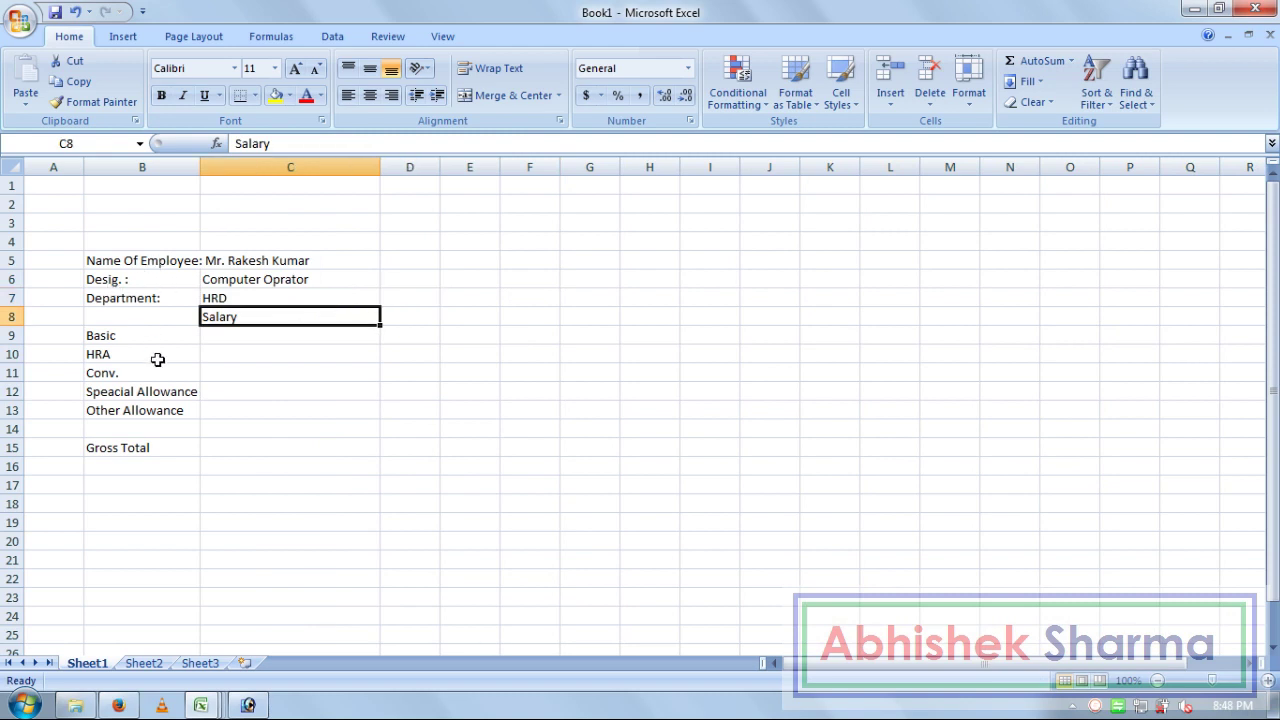
pyautogui.moveTo(114, 338)
pyautogui.mouseDown()
pyautogui.moveTo(311, 426)
pyautogui.moveTo(327, 449)
pyautogui.mouseUp()
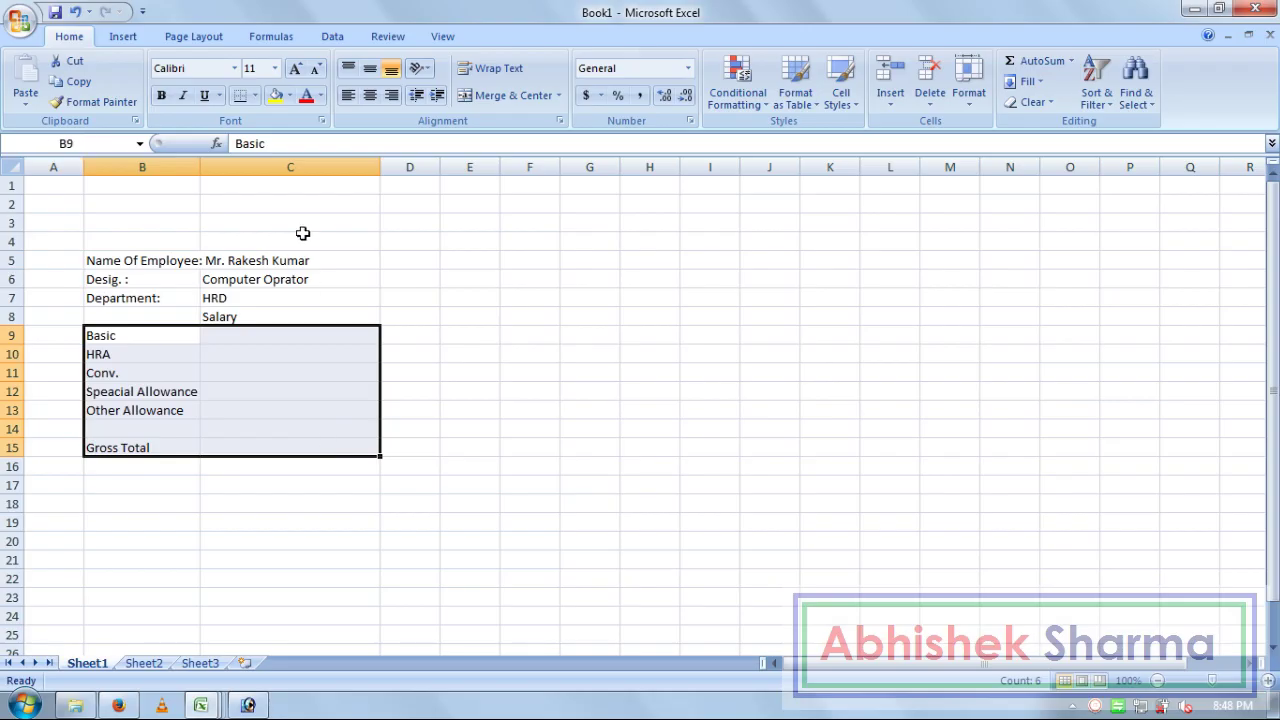
pyautogui.click(255, 96)
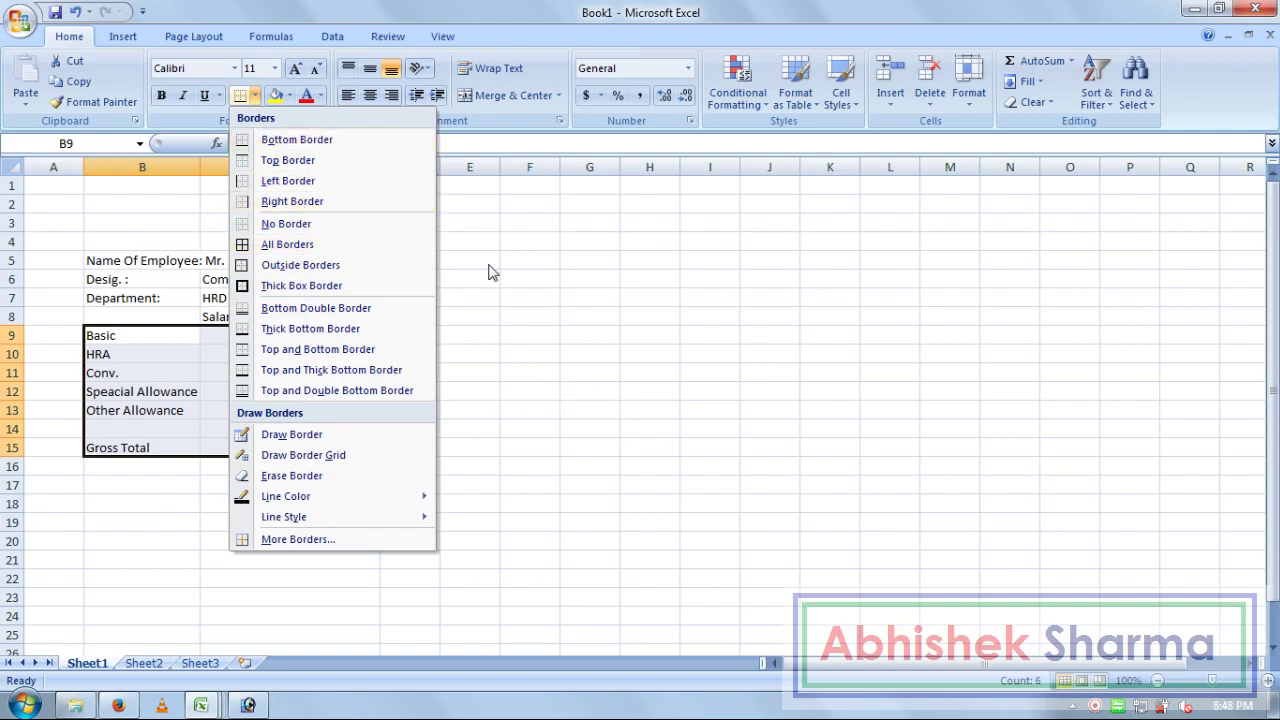
pyautogui.click(527, 378)
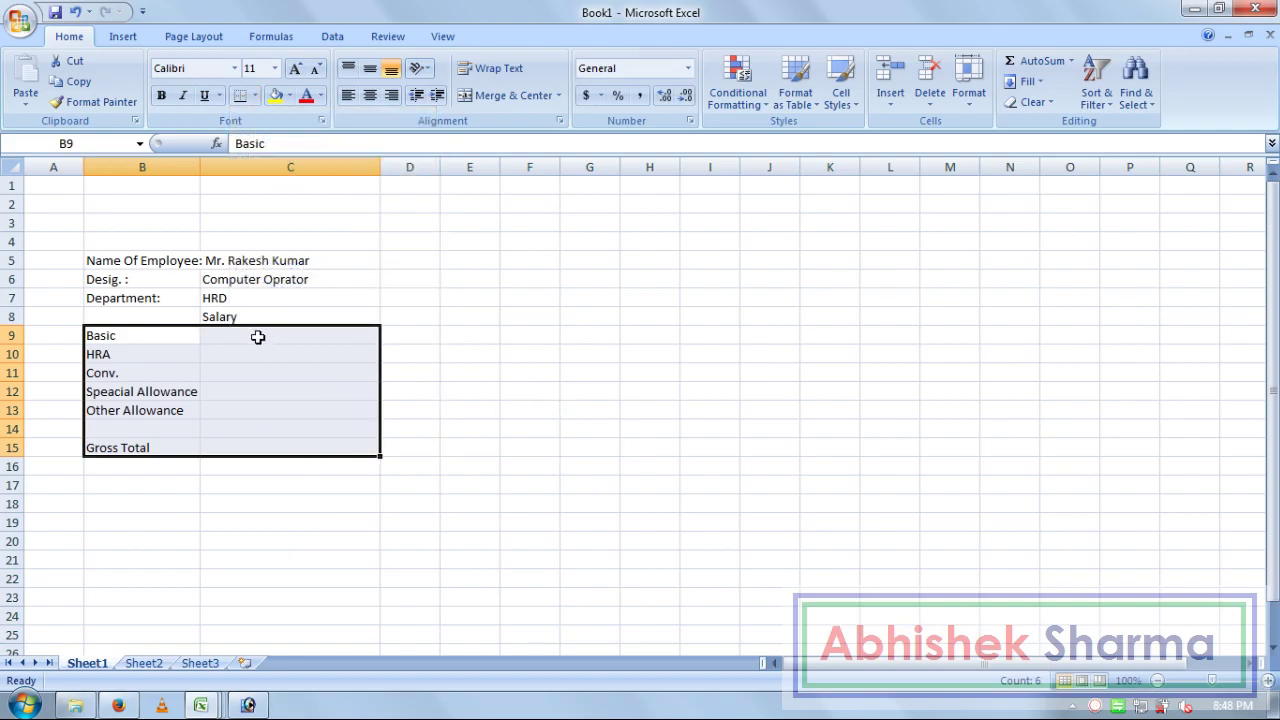
pyautogui.click(257, 337)
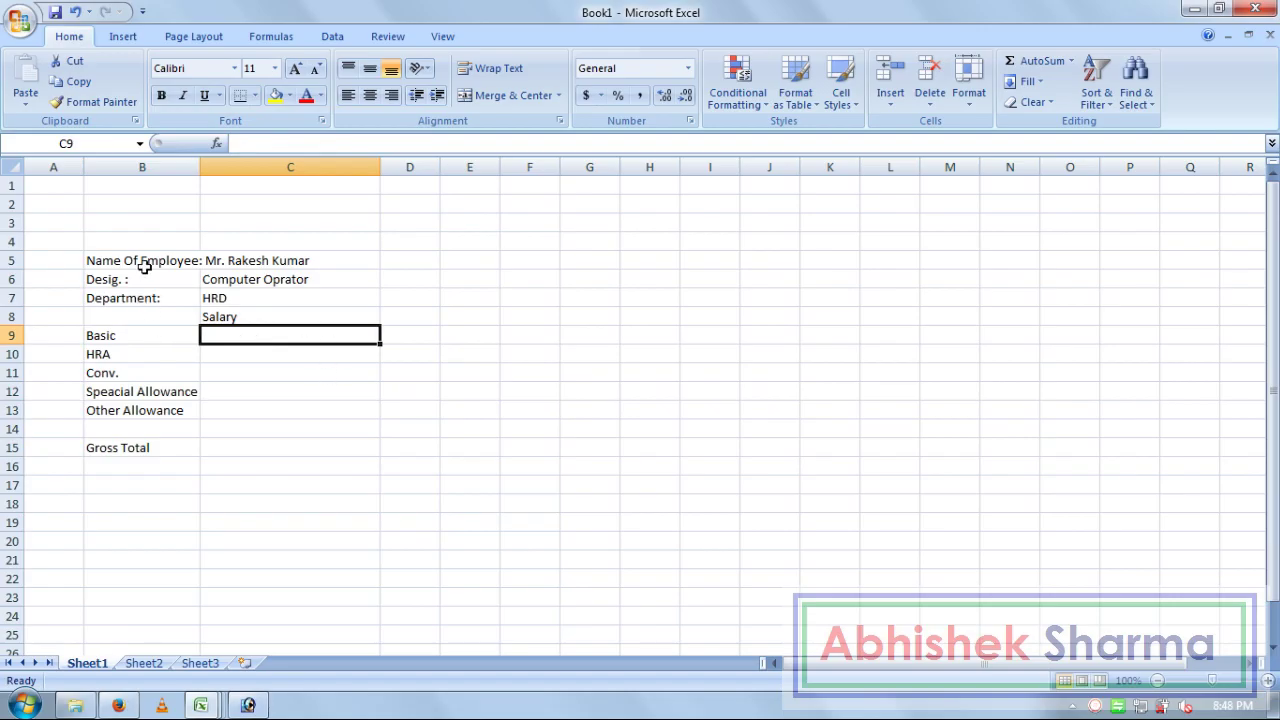
# Step: Add bottom borders under the Desig., Department and Salary rows across columns B–C
pyautogui.moveTo(125, 262); pyautogui.dragTo(305, 260)
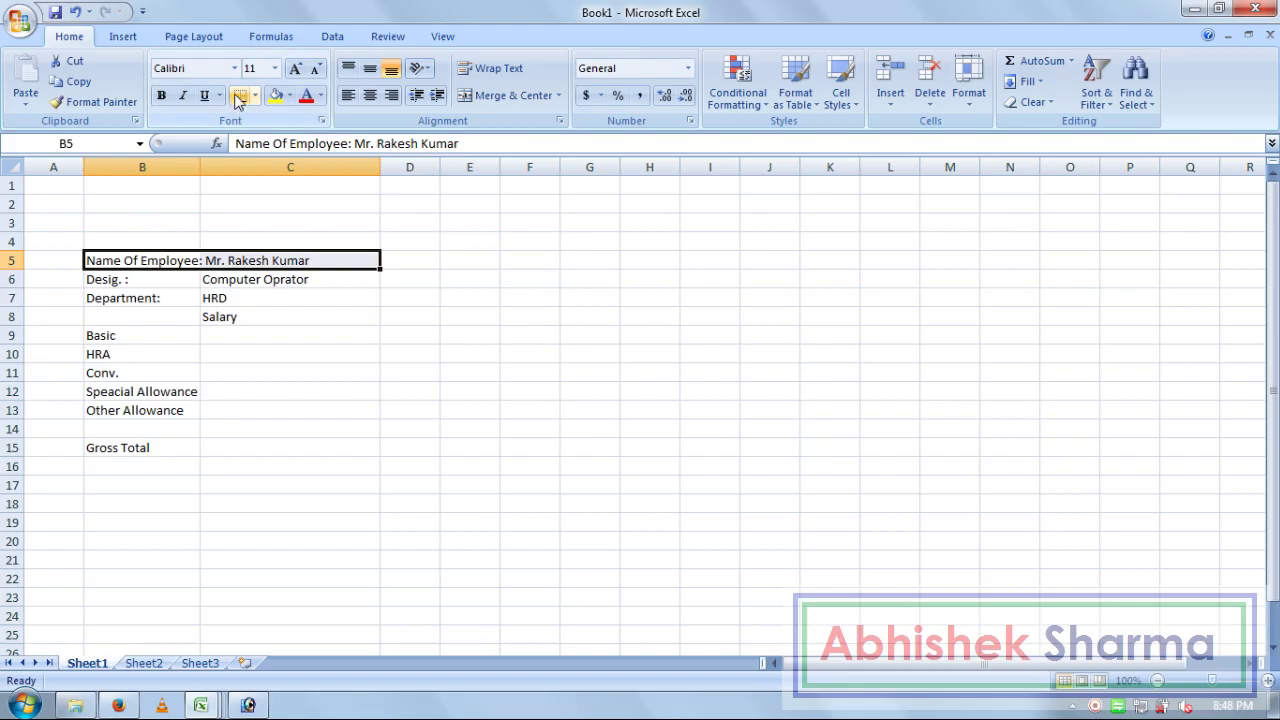
pyautogui.click(252, 280)
pyautogui.moveTo(197, 279); pyautogui.dragTo(300, 280)
pyautogui.click(240, 95)
pyautogui.click(148, 298)
pyautogui.moveTo(202, 298); pyautogui.dragTo(258, 298)
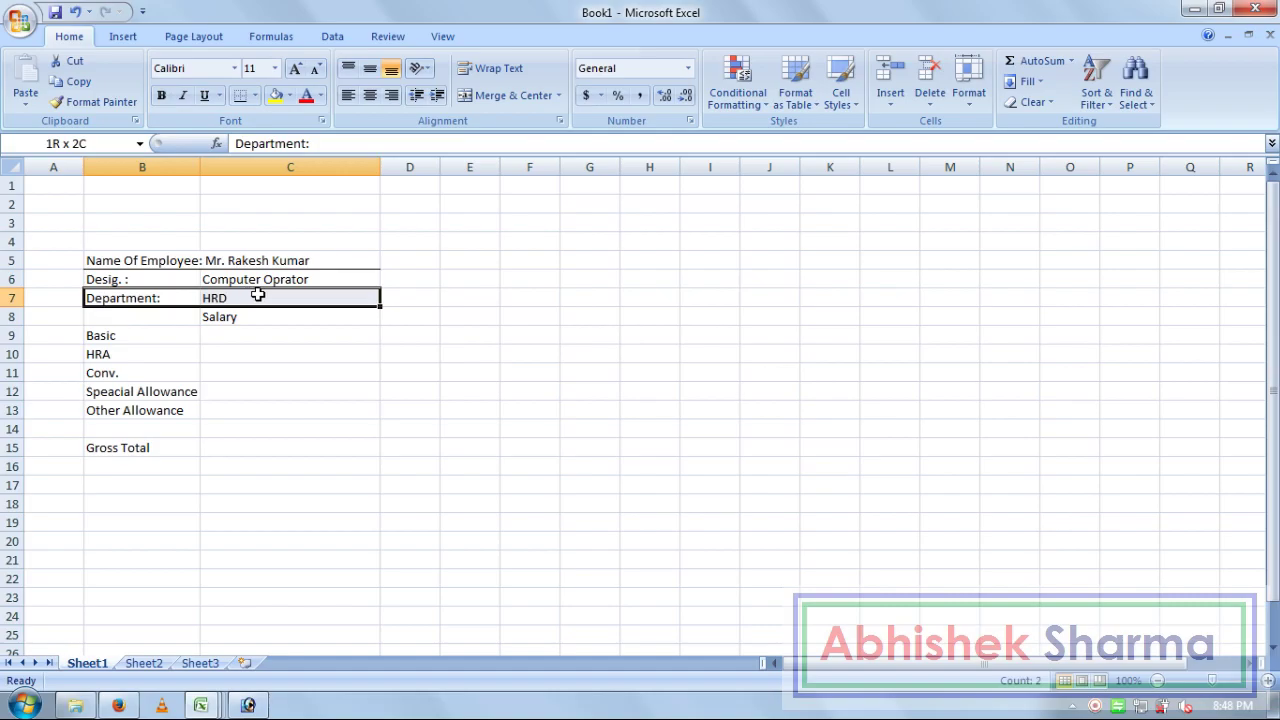
pyautogui.click(240, 95)
pyautogui.moveTo(155, 316); pyautogui.dragTo(277, 330)
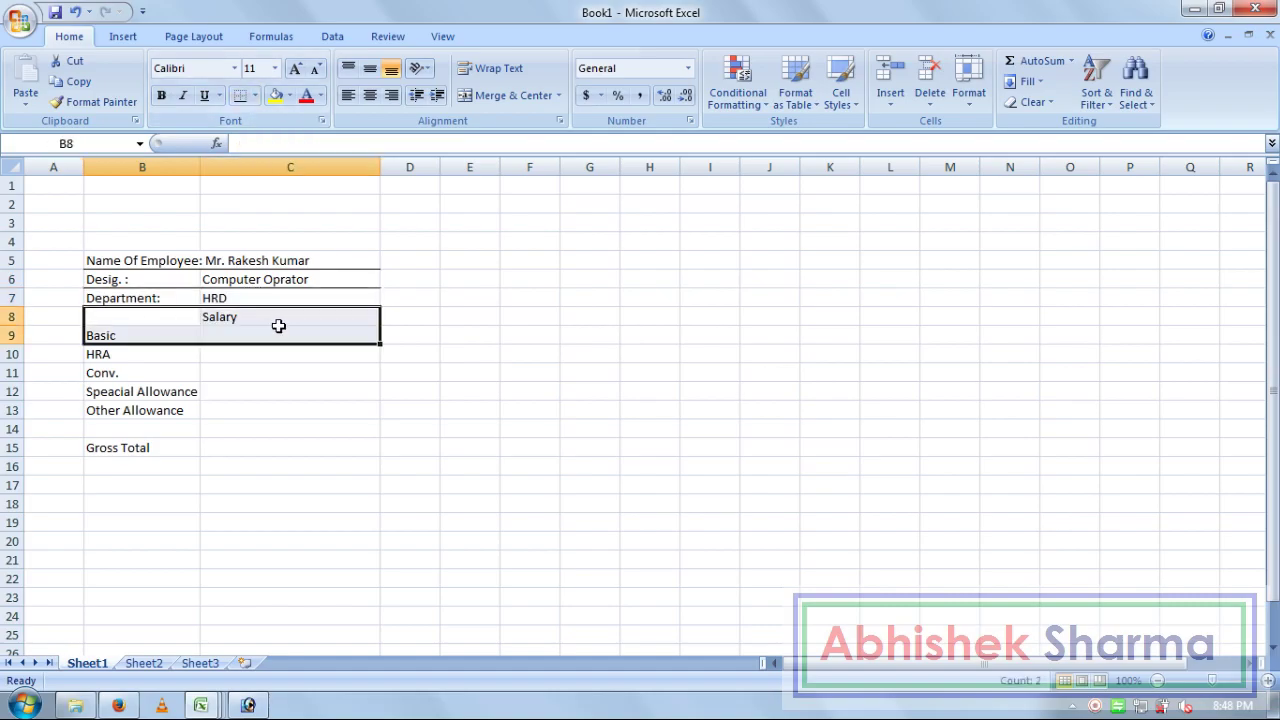
pyautogui.click(256, 320)
pyautogui.moveTo(151, 317); pyautogui.dragTo(266, 316)
pyautogui.click(241, 95)
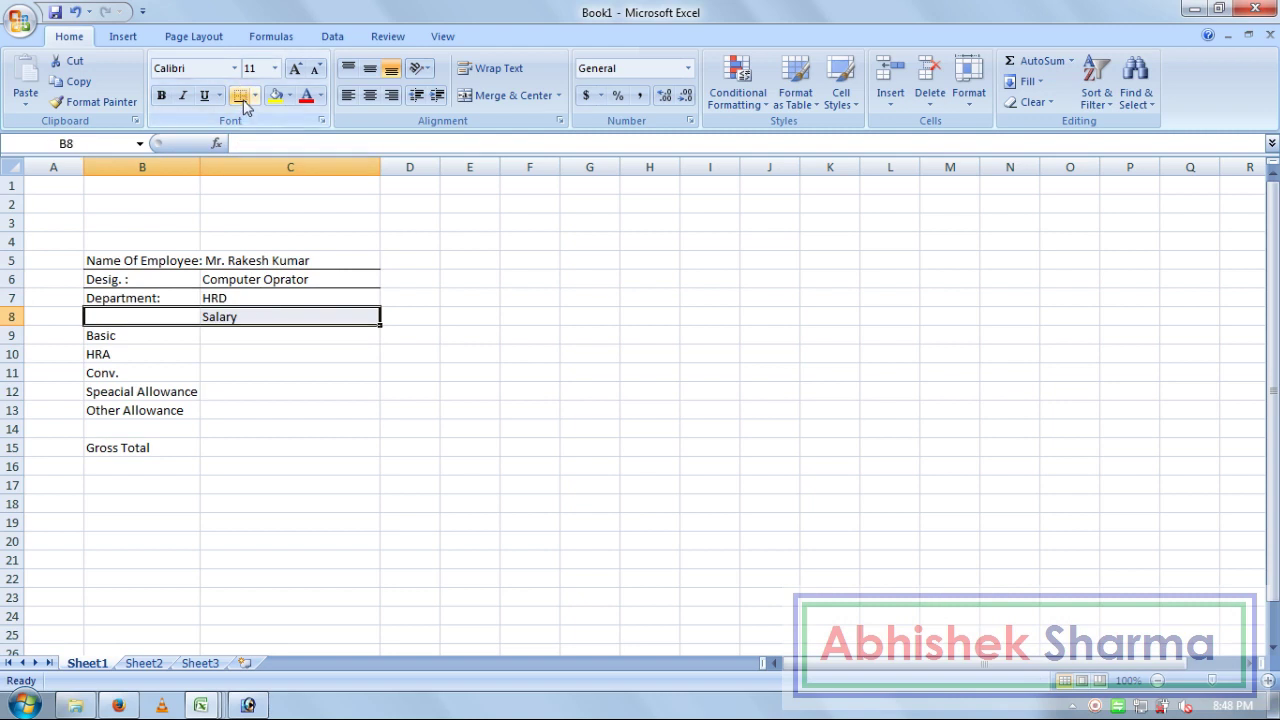
# Step: Add bottom borders under the Basic, HRA, Conv. and allowance rows
pyautogui.moveTo(124, 342); pyautogui.dragTo(277, 334)
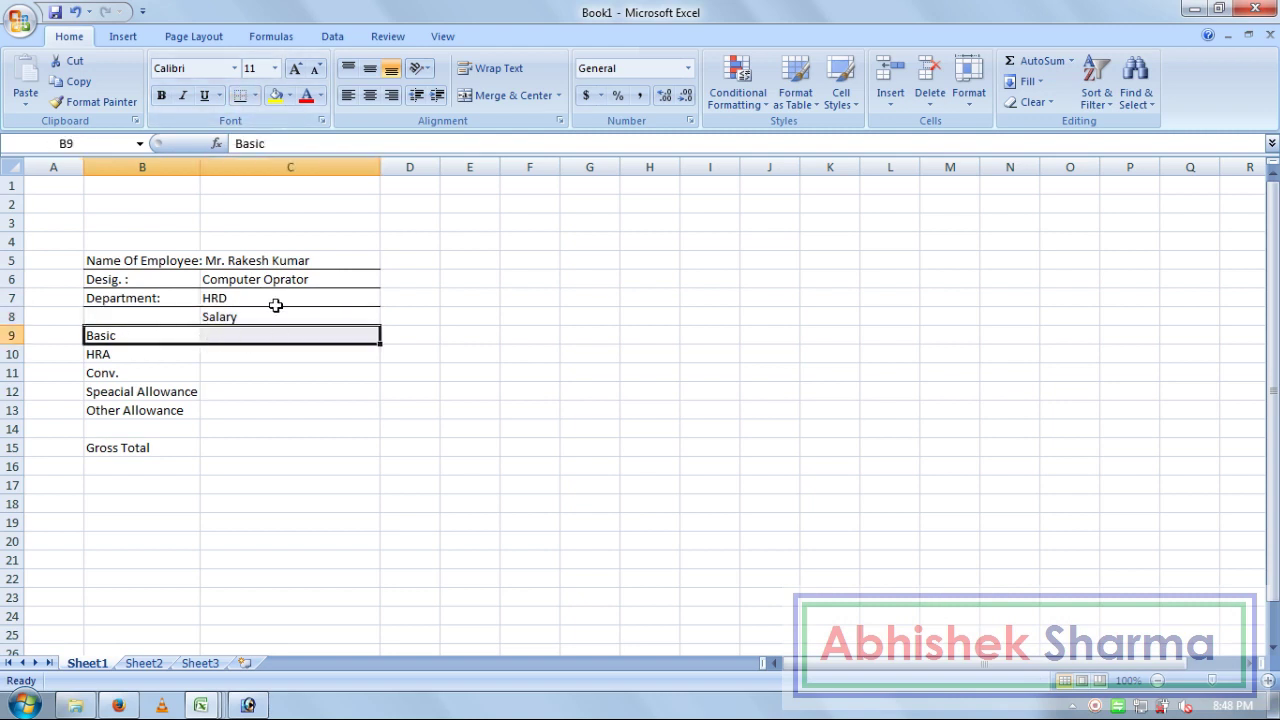
pyautogui.click(238, 98)
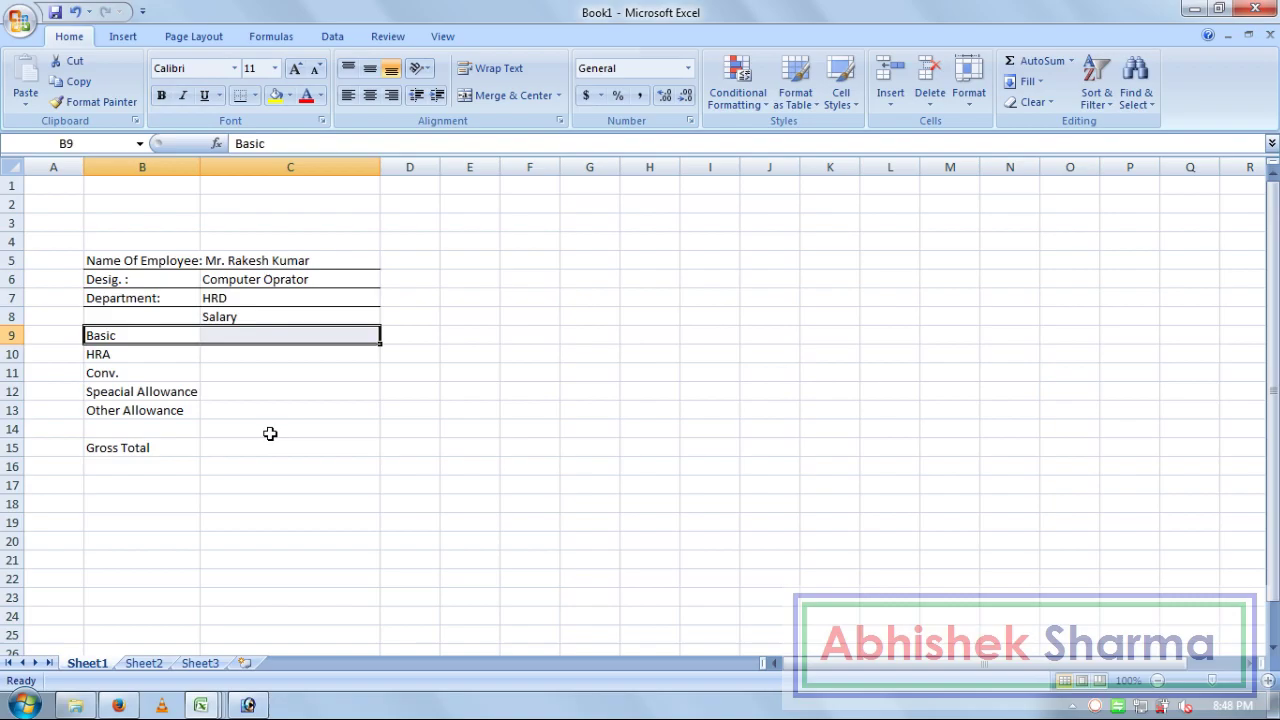
pyautogui.moveTo(150, 354); pyautogui.dragTo(248, 350)
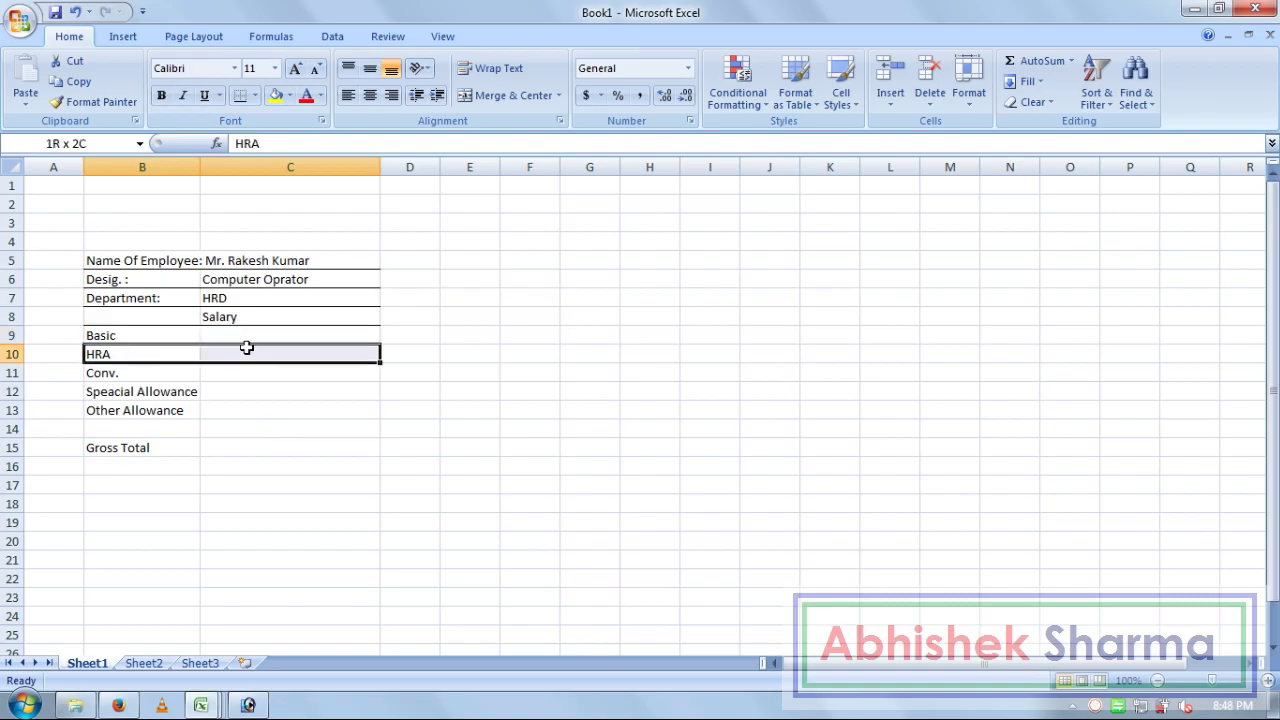
pyautogui.click(240, 95)
pyautogui.moveTo(164, 372); pyautogui.dragTo(288, 372)
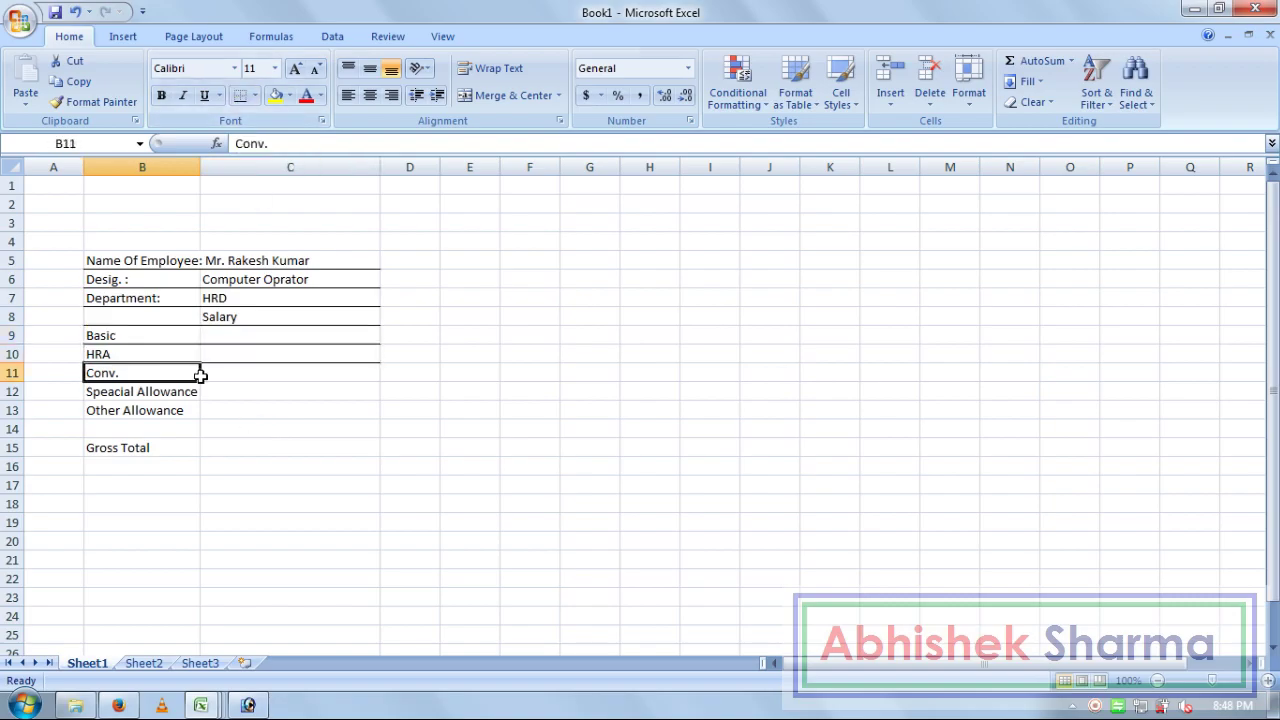
pyautogui.click(240, 95)
pyautogui.moveTo(170, 394)
pyautogui.mouseDown()
pyautogui.moveTo(248, 402)
pyautogui.moveTo(286, 390)
pyautogui.mouseUp()
pyautogui.click(240, 95)
pyautogui.moveTo(131, 409); pyautogui.dragTo(260, 409)
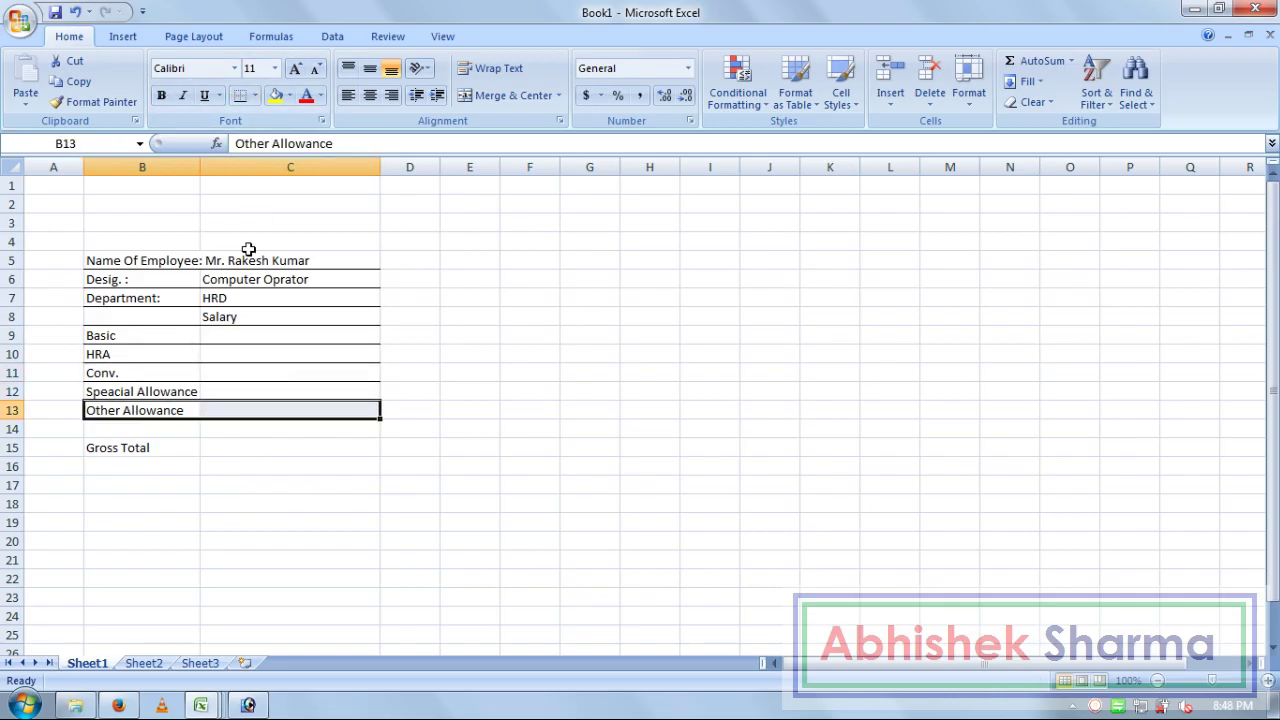
pyautogui.click(245, 95)
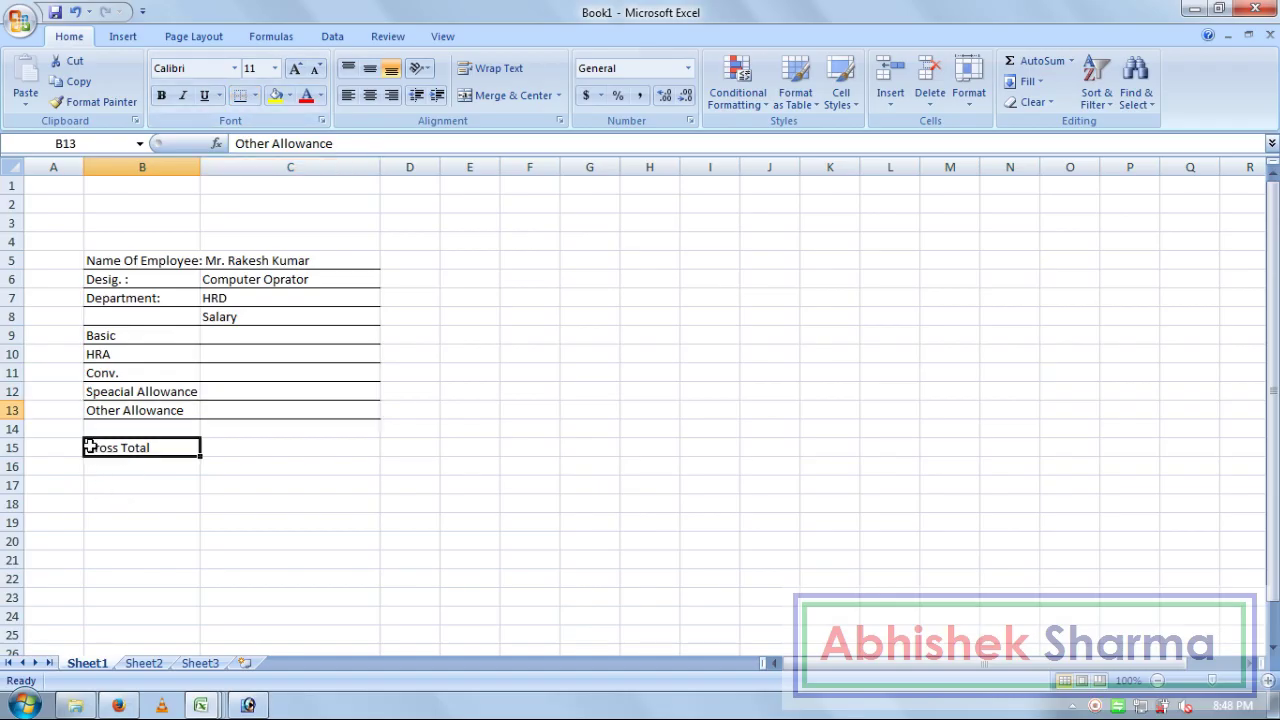
# Step: Add bottom borders under the Gross Total row 15 and blank row 14
pyautogui.moveTo(92, 450); pyautogui.dragTo(301, 443)
pyautogui.click(240, 95)
pyautogui.click(566, 447)
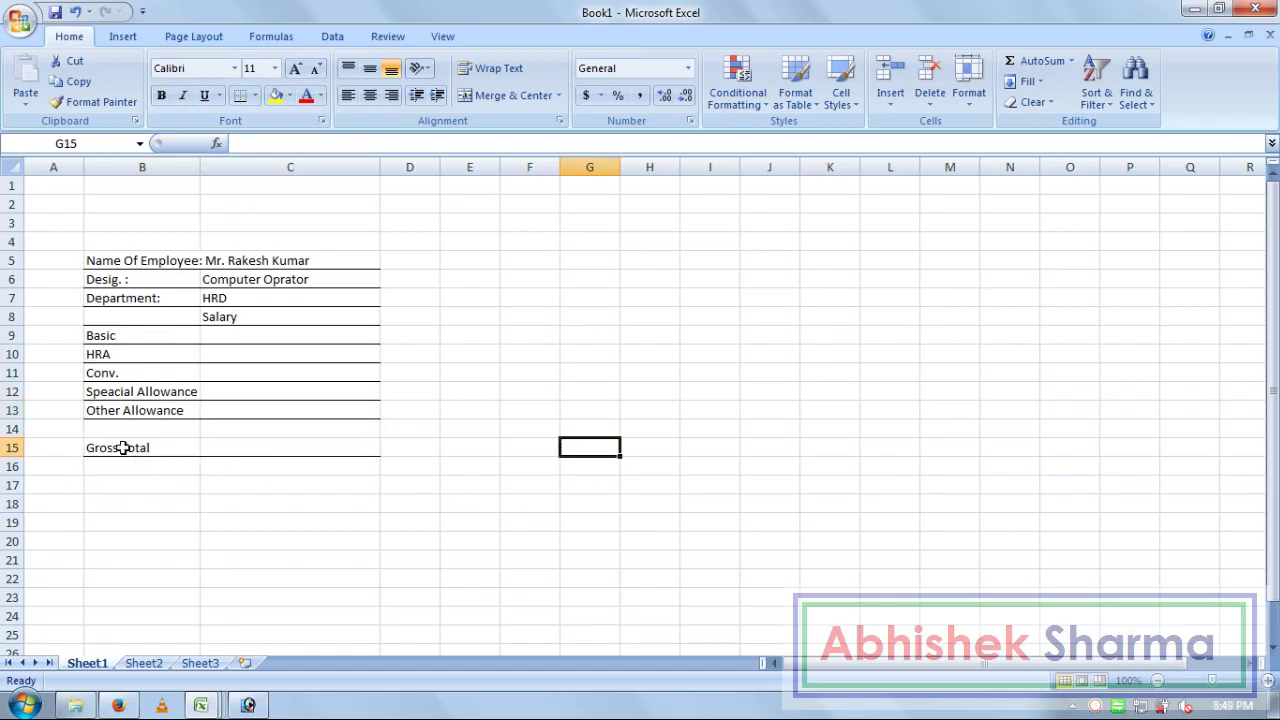
pyautogui.moveTo(106, 429); pyautogui.dragTo(294, 426)
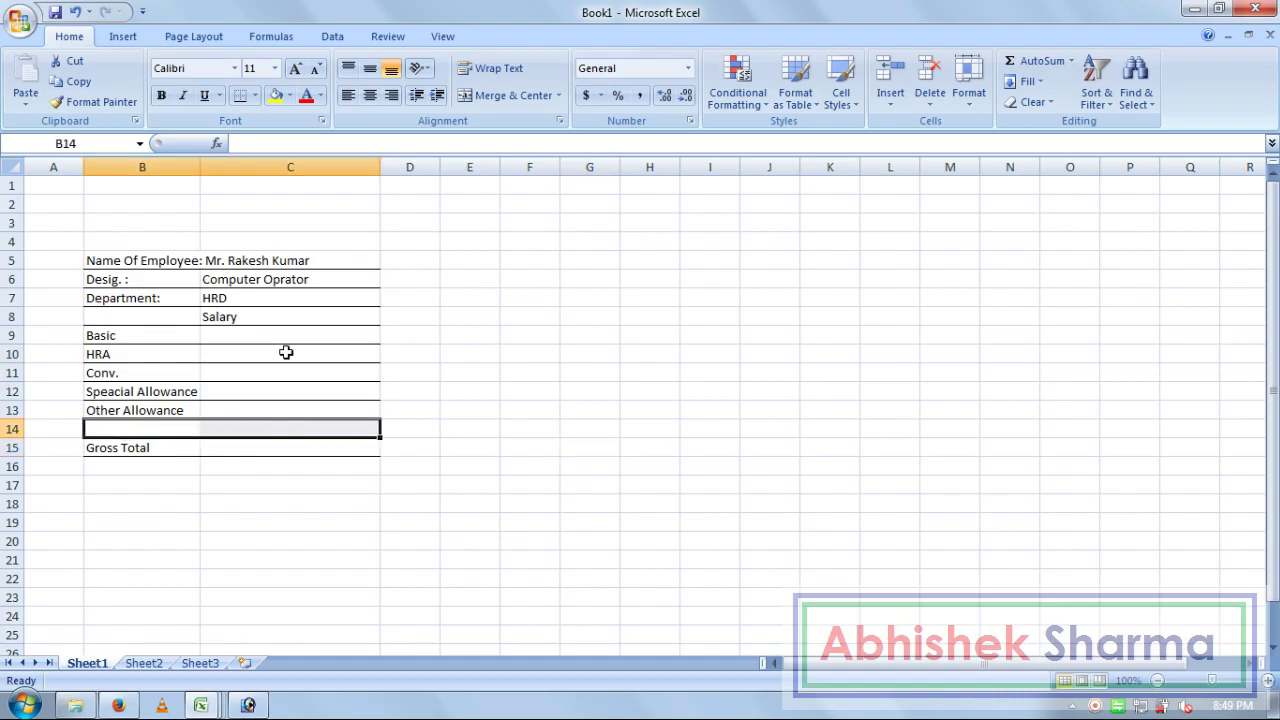
pyautogui.click(241, 96)
pyautogui.click(592, 428)
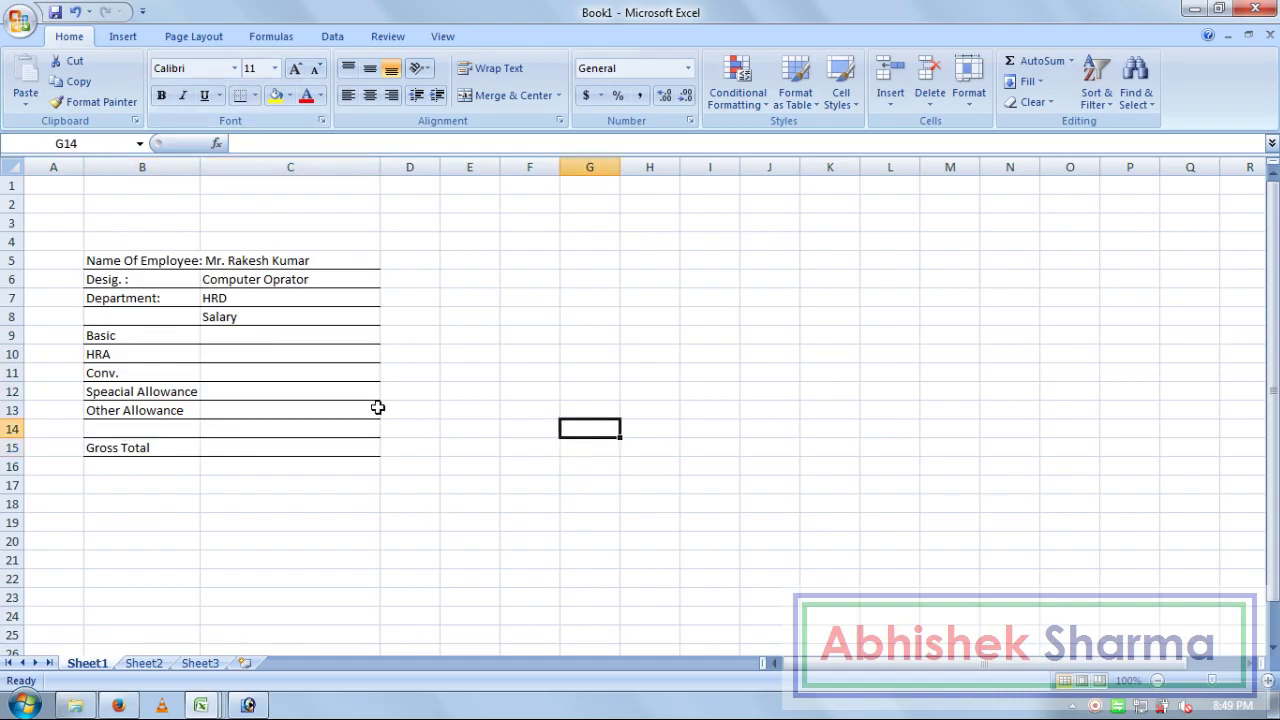
pyautogui.click(400, 280)
pyautogui.click(396, 320)
pyautogui.click(420, 338)
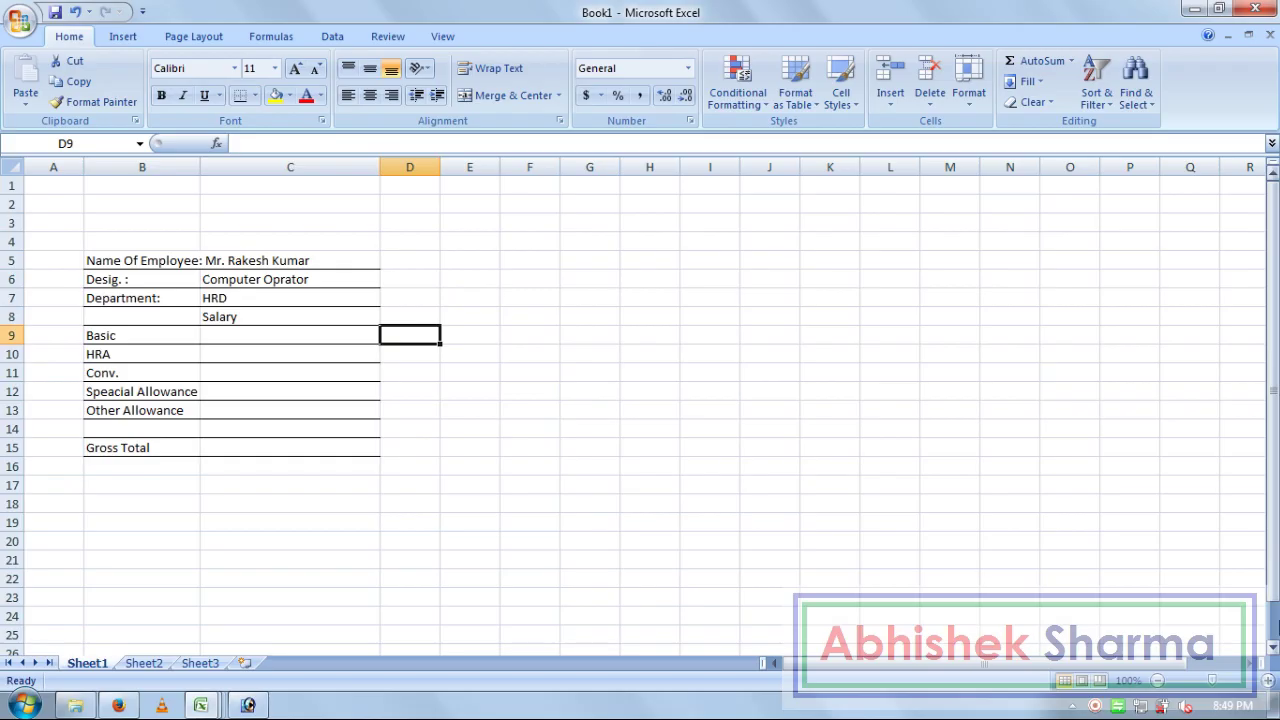
# Step: Enter 18000.00 as the Basic amount in D9
pyautogui.write('18000')
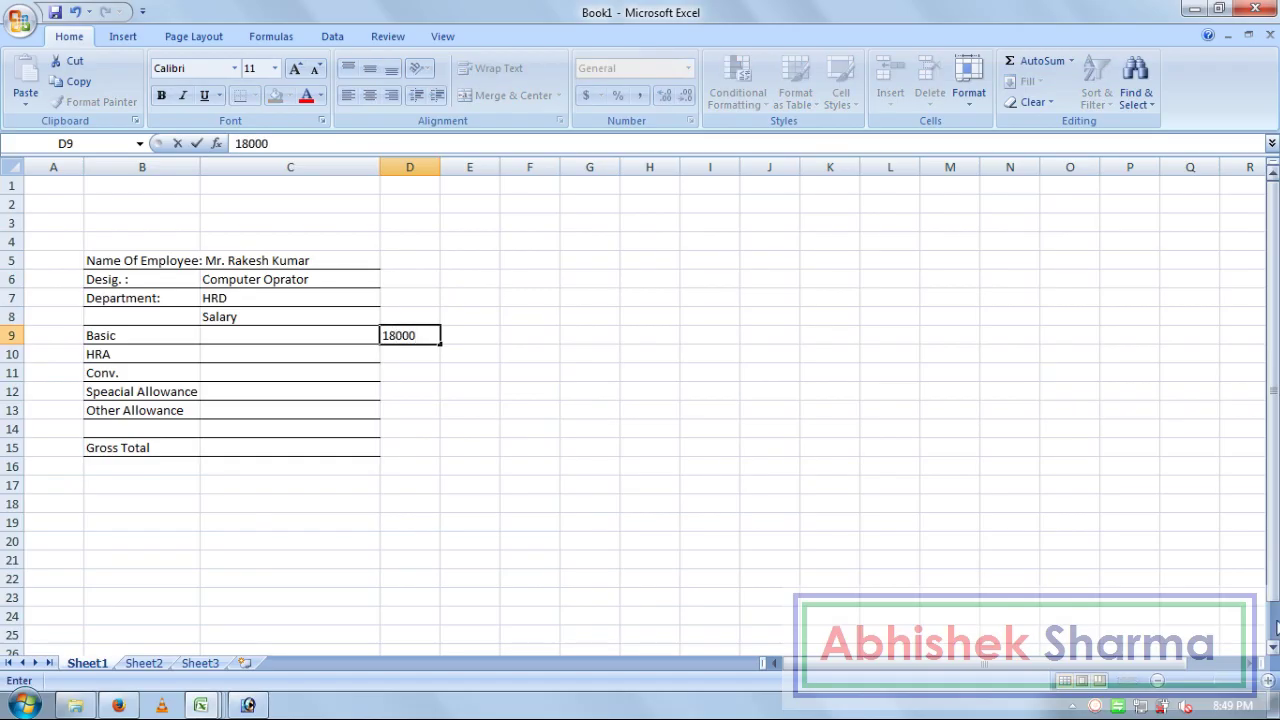
pyautogui.press('BackSpace')
pyautogui.press('BackSpace')
pyautogui.press('BackSpace')
pyautogui.write('00')
pyautogui.write('0')
pyautogui.press('BackSpace')
pyautogui.press('BackSpace')
pyautogui.write('00')
pyautogui.press('Return')
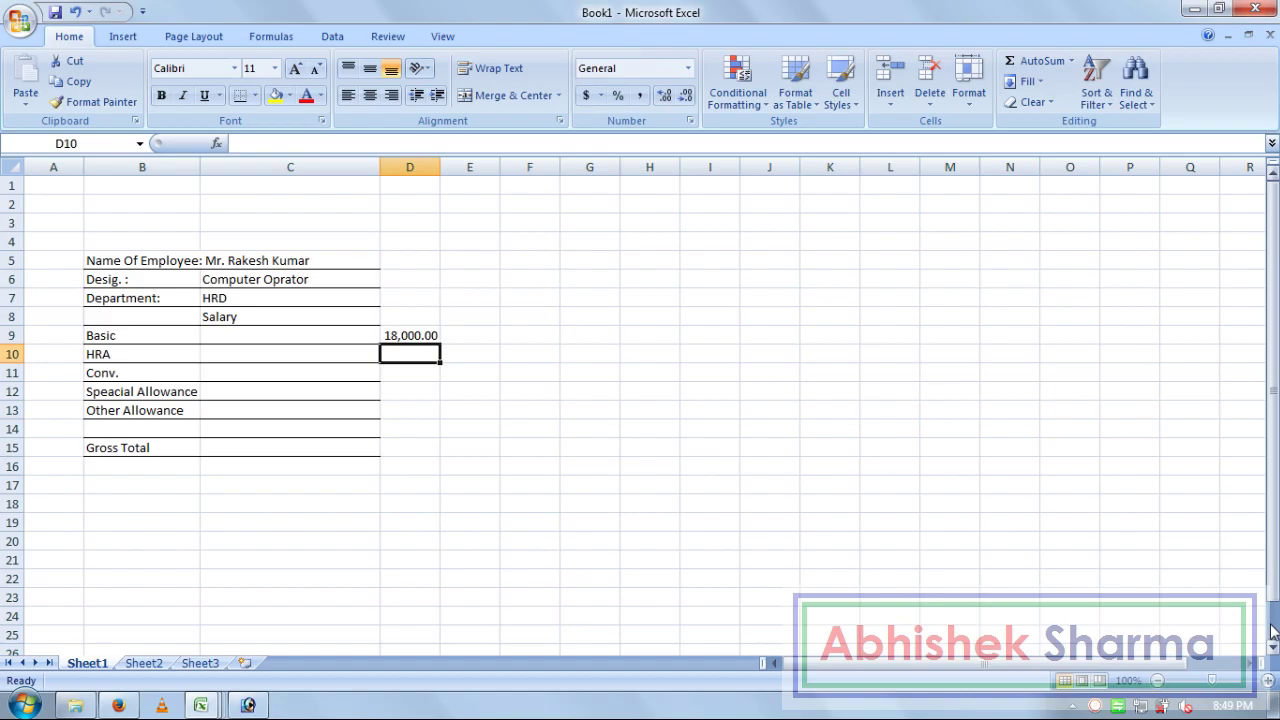
# Step: Enter a formula in D10 computing HRA as a percentage of Basic in D9
pyautogui.write('=')
pyautogui.press('Up')
pyautogui.write('*')
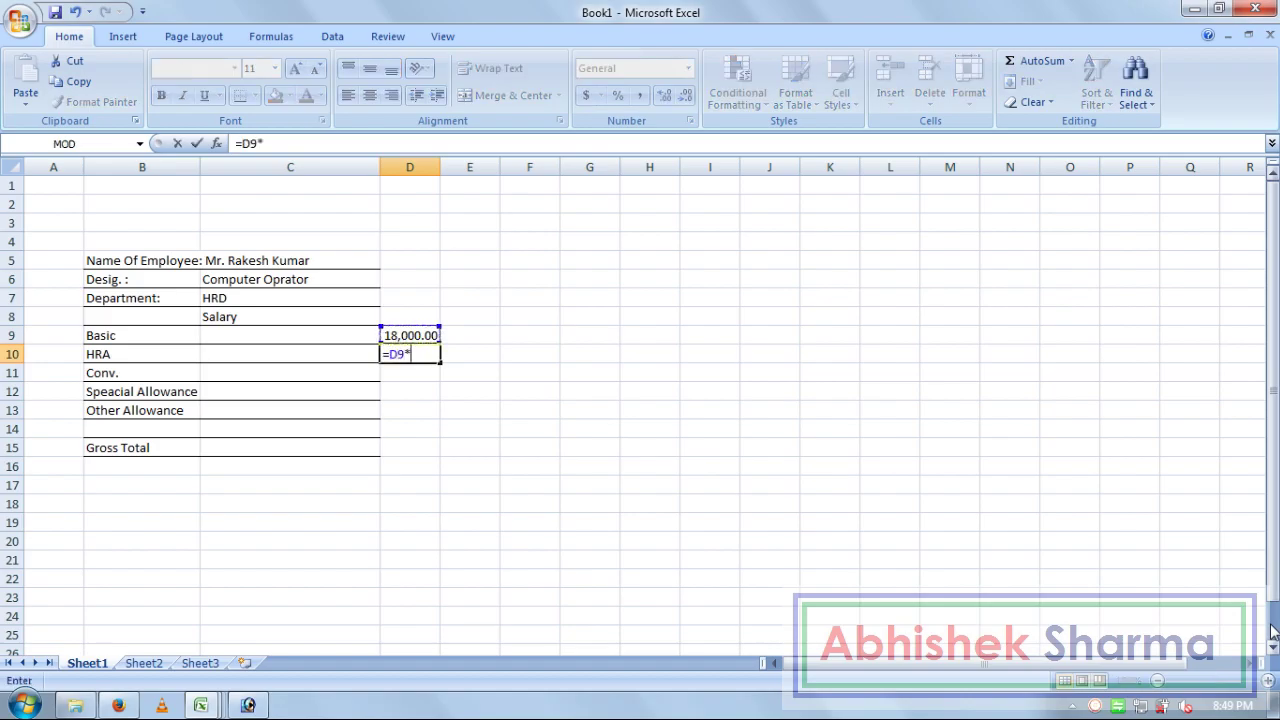
pyautogui.write('%')
pyautogui.press('Return')
pyautogui.press('Up')
pyautogui.press('Down')
# Step: Add the Conv. formula based on D9 and correct HRA to =D9*30%
pyautogui.write('=')
pyautogui.press('Up')
pyautogui.press('Up')
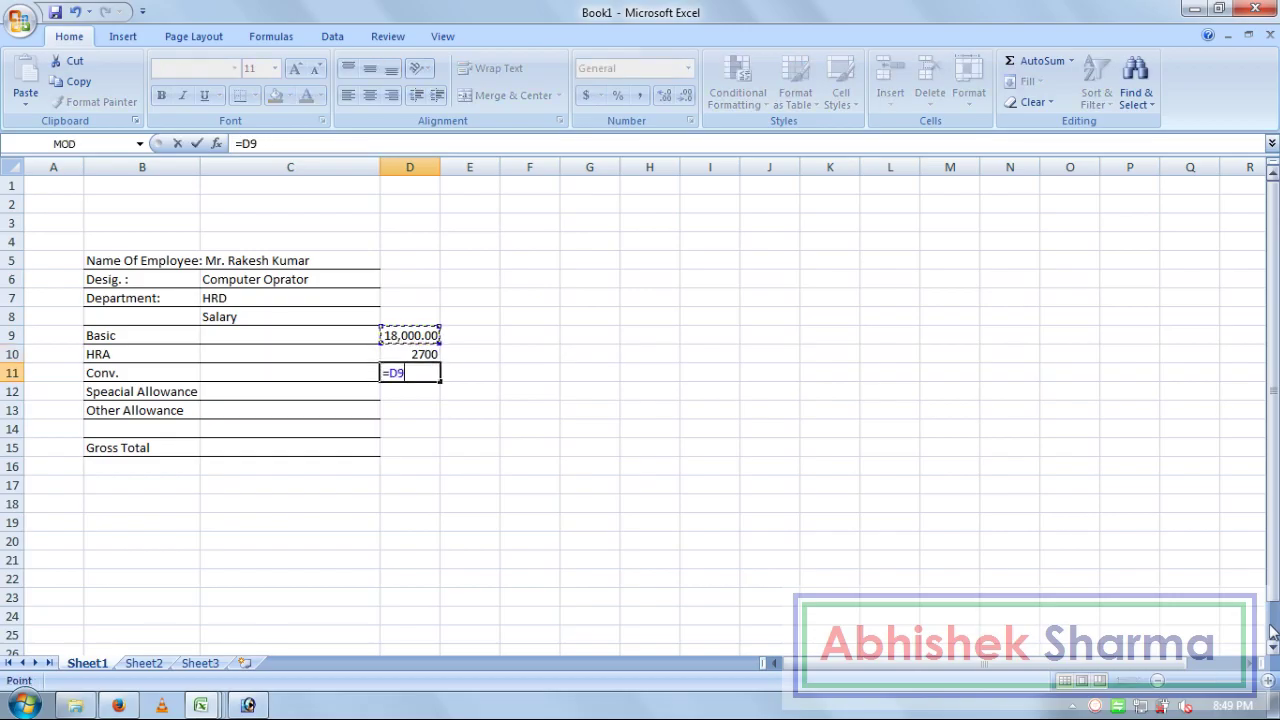
pyautogui.write('*15')
pyautogui.write('%')
pyautogui.press('Return')
pyautogui.press('Up')
pyautogui.press('Up')
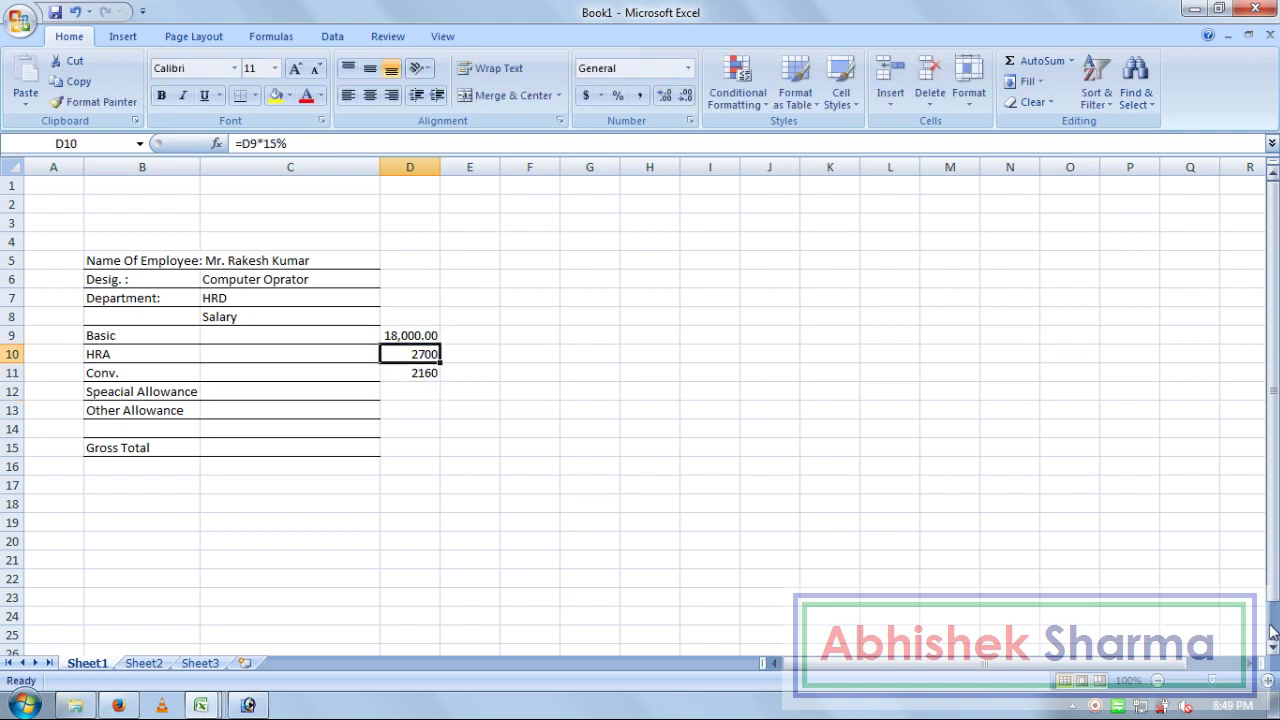
pyautogui.press('F2')
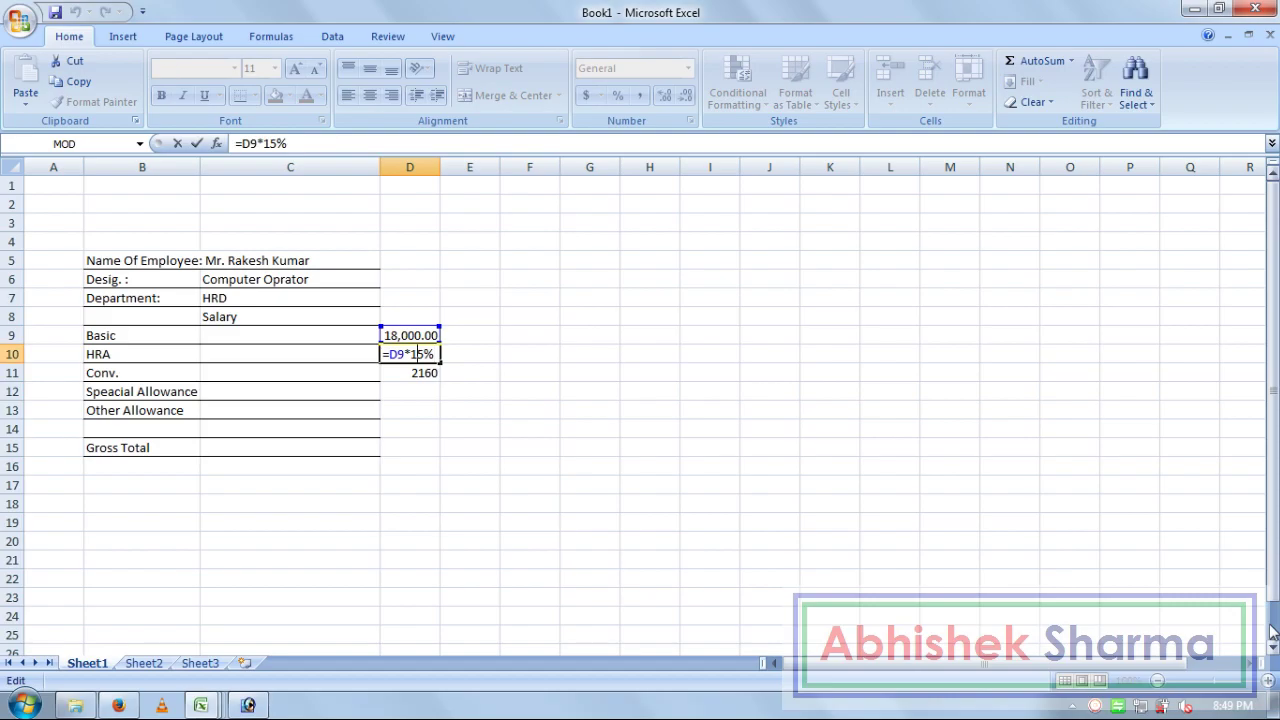
pyautogui.press('BackSpace')
pyautogui.press('BackSpace')
pyautogui.write('3')
pyautogui.write('0')
pyautogui.press('Return')
# Step: Set Speacial and Other Allowance to 10% of Basic (1800 each) in D12 and D13
pyautogui.press('Down')
pyautogui.write('=')
pyautogui.press('Up')
pyautogui.press('Up')
pyautogui.press('Up')
pyautogui.write('*10%')
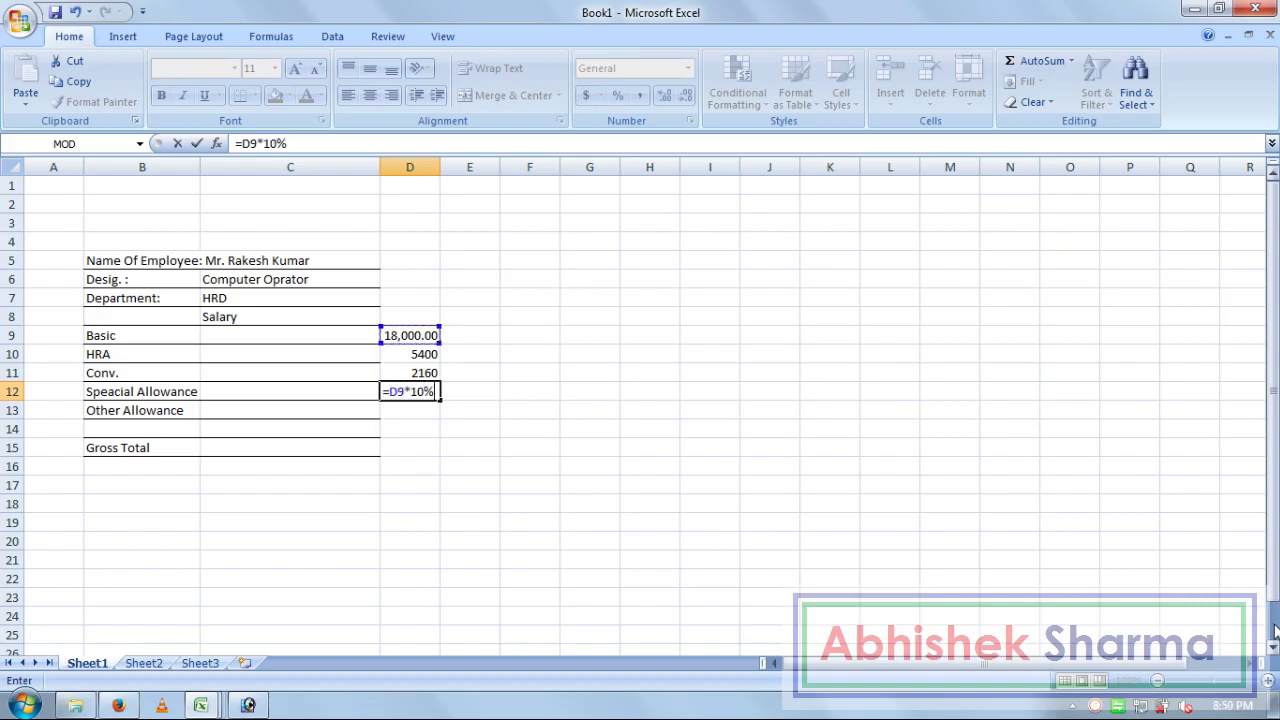
pyautogui.press('Return')
pyautogui.write('=')
pyautogui.press('Up')
pyautogui.press('Up')
pyautogui.press('Up')
pyautogui.press('Up')
pyautogui.write('*')
pyautogui.write('10%')
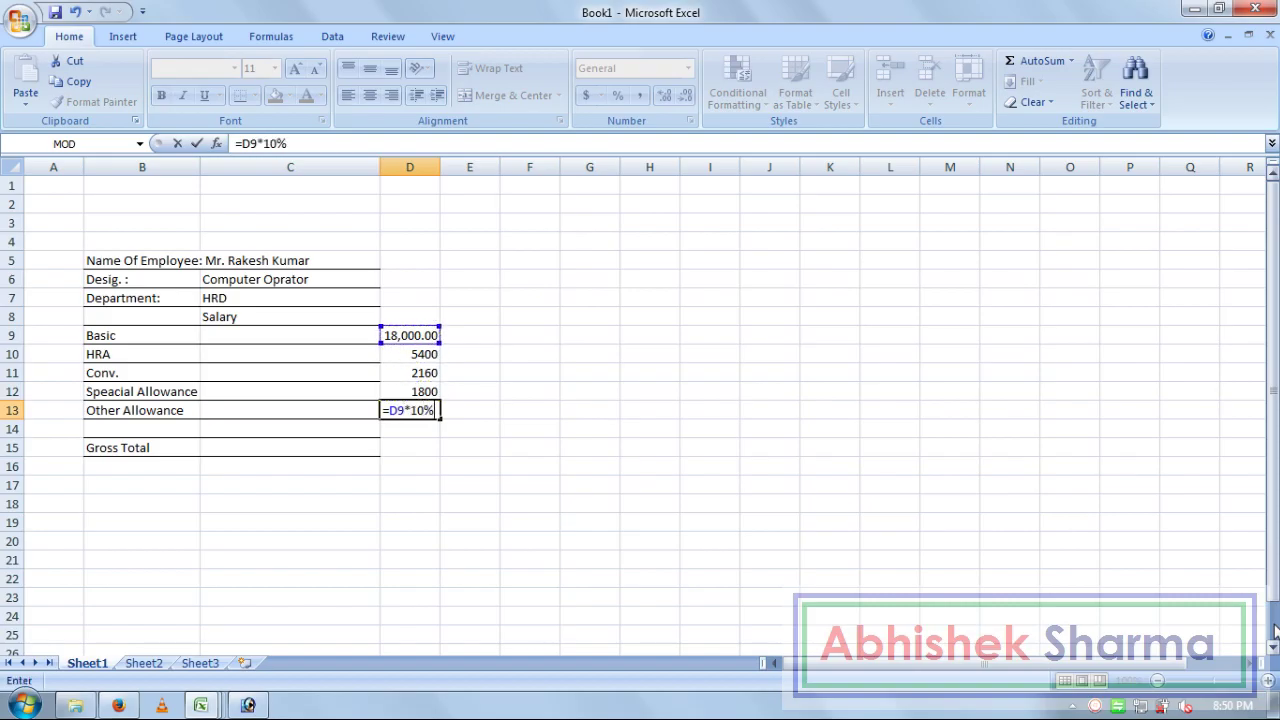
pyautogui.press('Return')
pyautogui.press('Left')
pyautogui.press('Down')
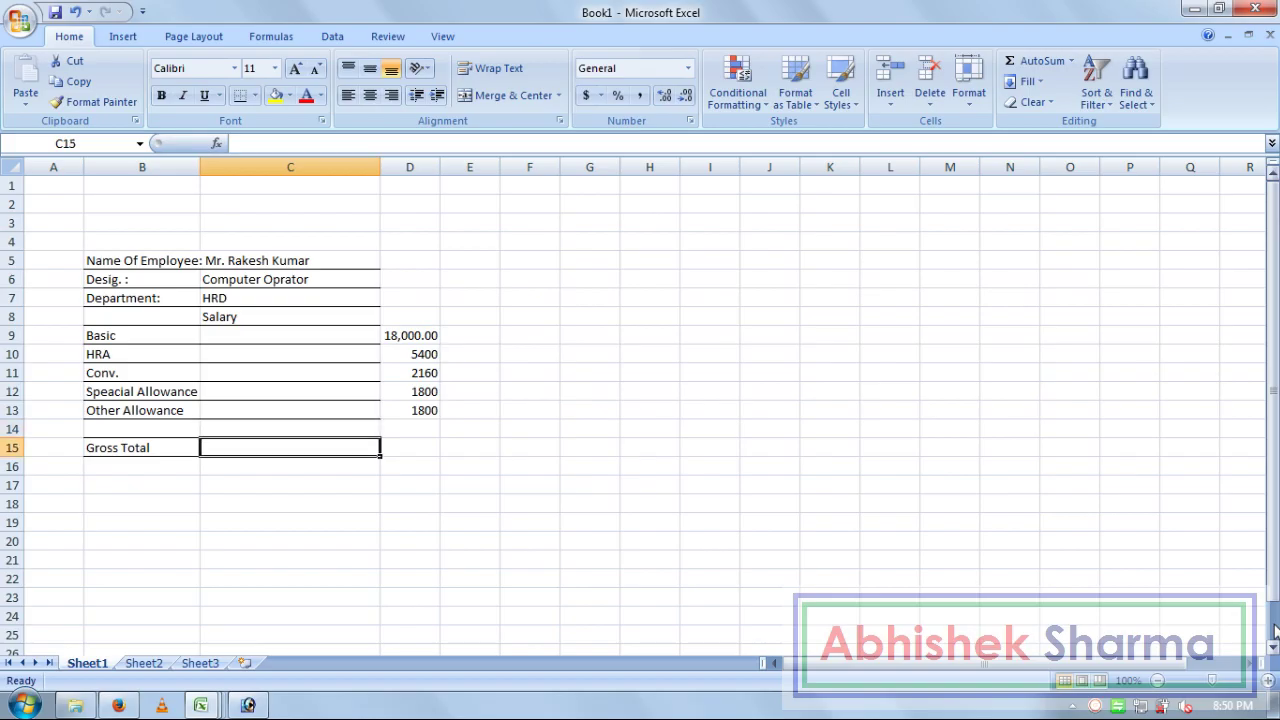
pyautogui.press('Right')
# Step: Enter =D9+D10+D11+D12+D13 in D15 so Gross Total shows 29,160.00
pyautogui.write('=')
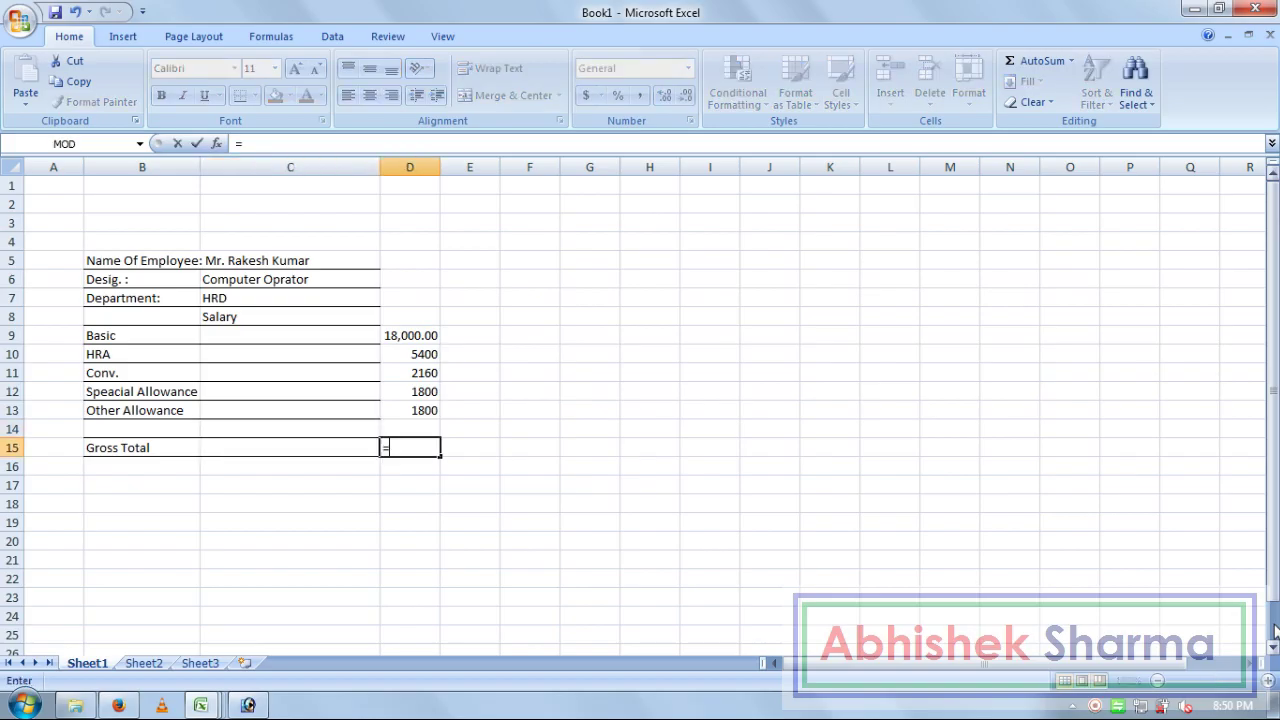
pyautogui.click(415, 336)
pyautogui.write('+')
pyautogui.click(421, 356)
pyautogui.write('+')
pyautogui.click(416, 390)
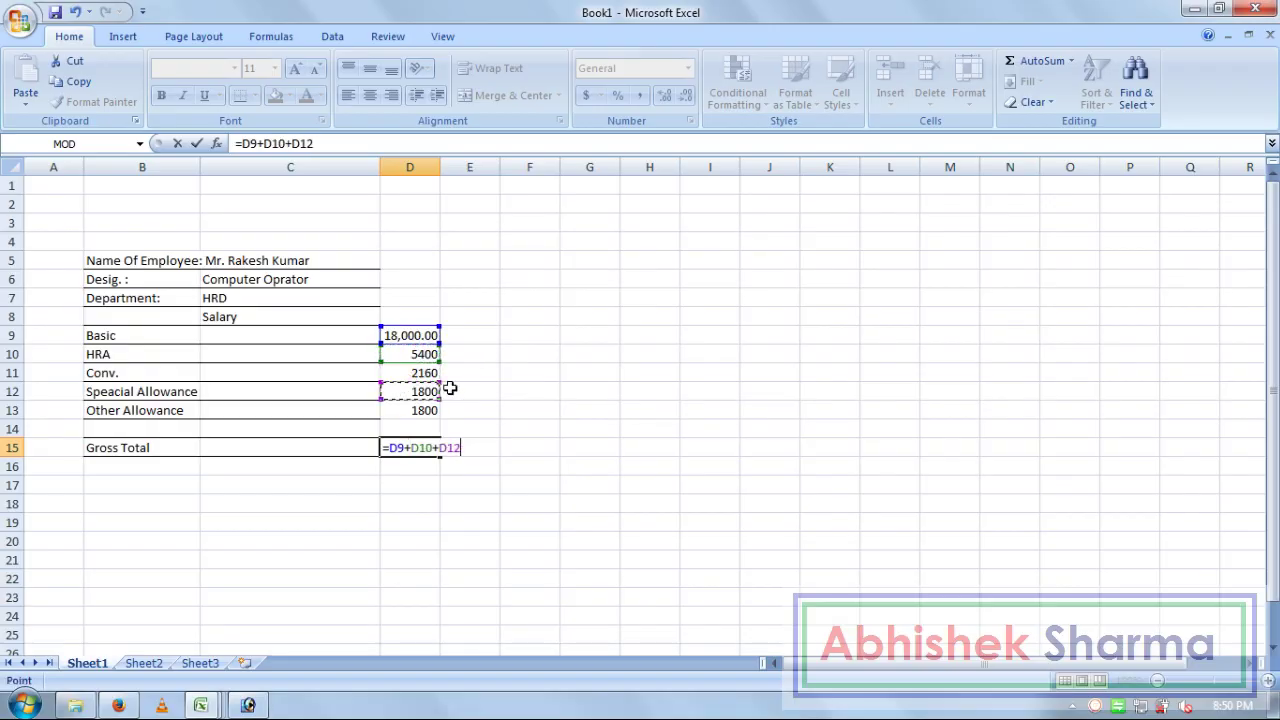
pyautogui.click(411, 373)
pyautogui.write('+')
pyautogui.press('Up')
pyautogui.press('Up')
pyautogui.press('Up')
pyautogui.write('+')
pyautogui.press('Up')
pyautogui.press('Up')
pyautogui.press('Return')
pyautogui.press('Up')
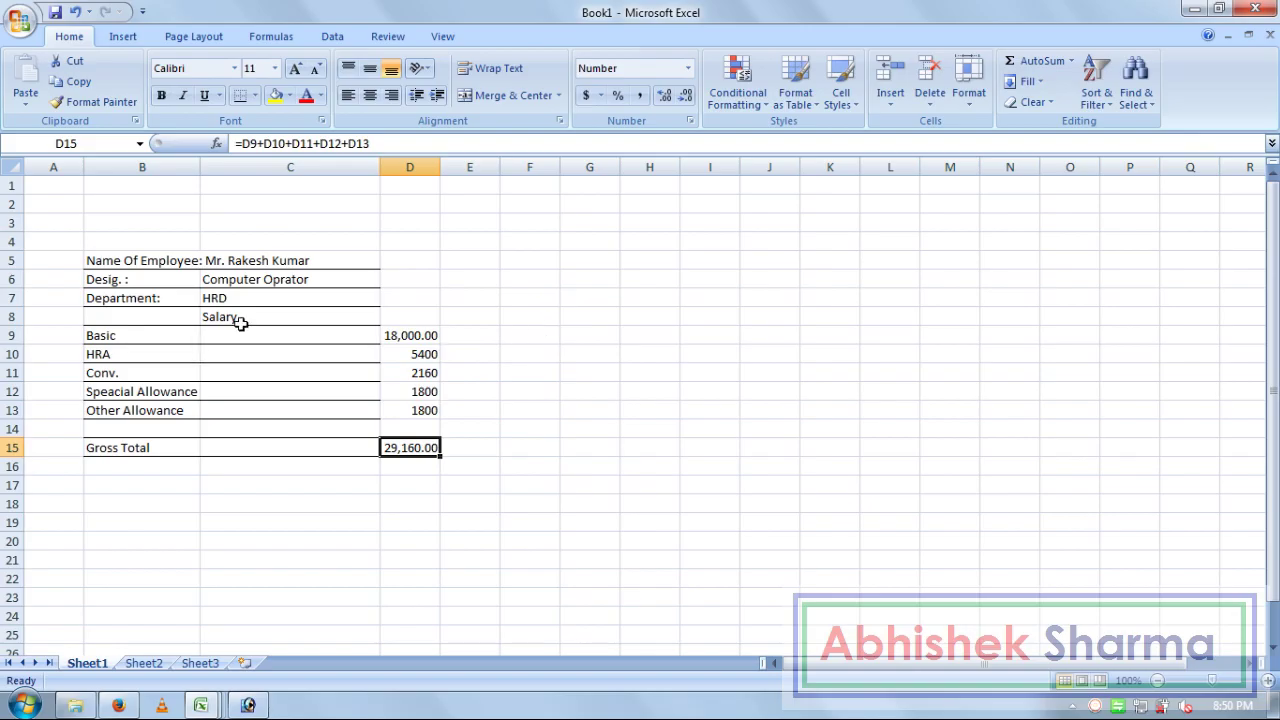
pyautogui.click(481, 298)
# Step: Enter the deduction labels PPF, ESI and Medical in cells E9, E10 and E11
pyautogui.moveTo(384, 315); pyautogui.dragTo(751, 318)
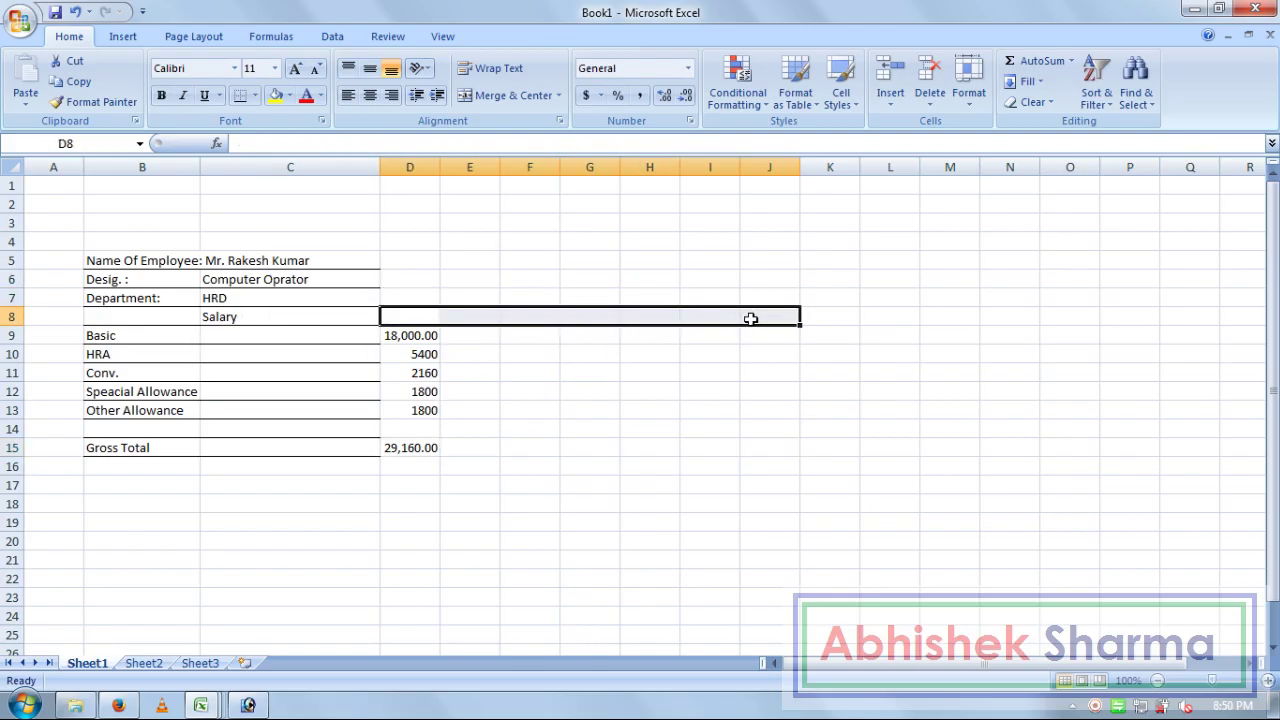
pyautogui.press('Down')
pyautogui.press('Right')
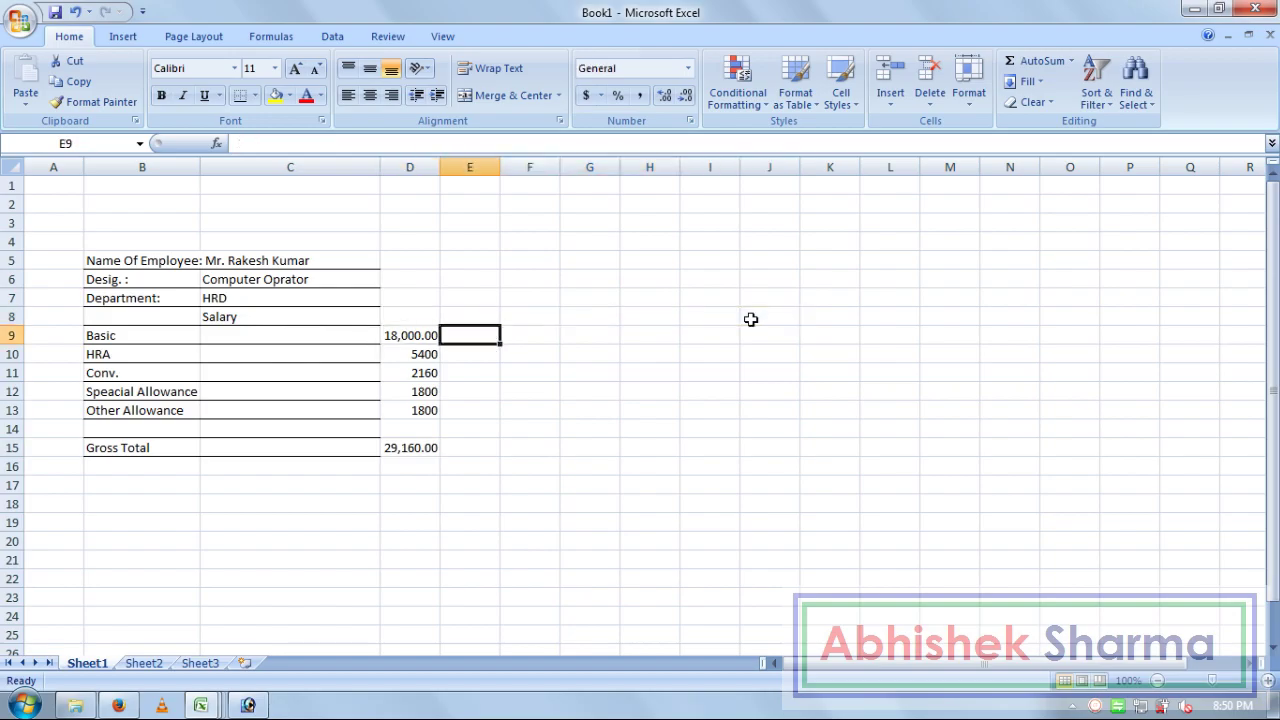
pyautogui.write('PPF')
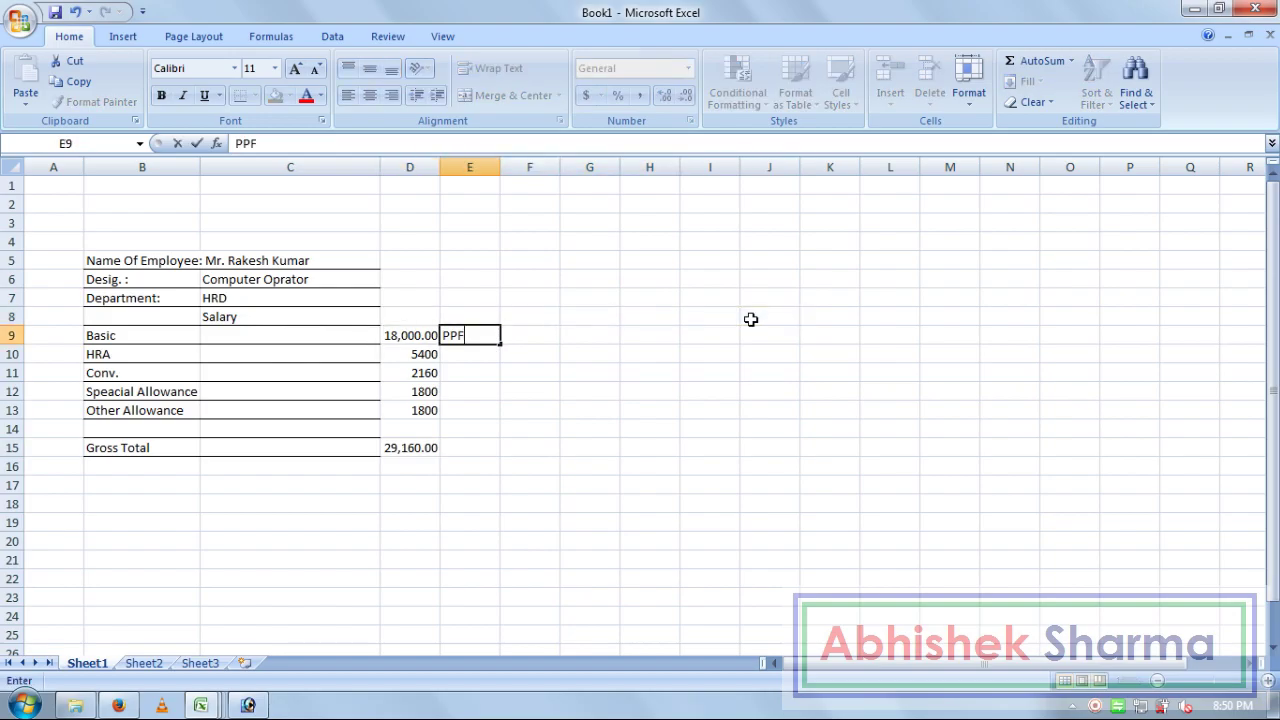
pyautogui.press('Return')
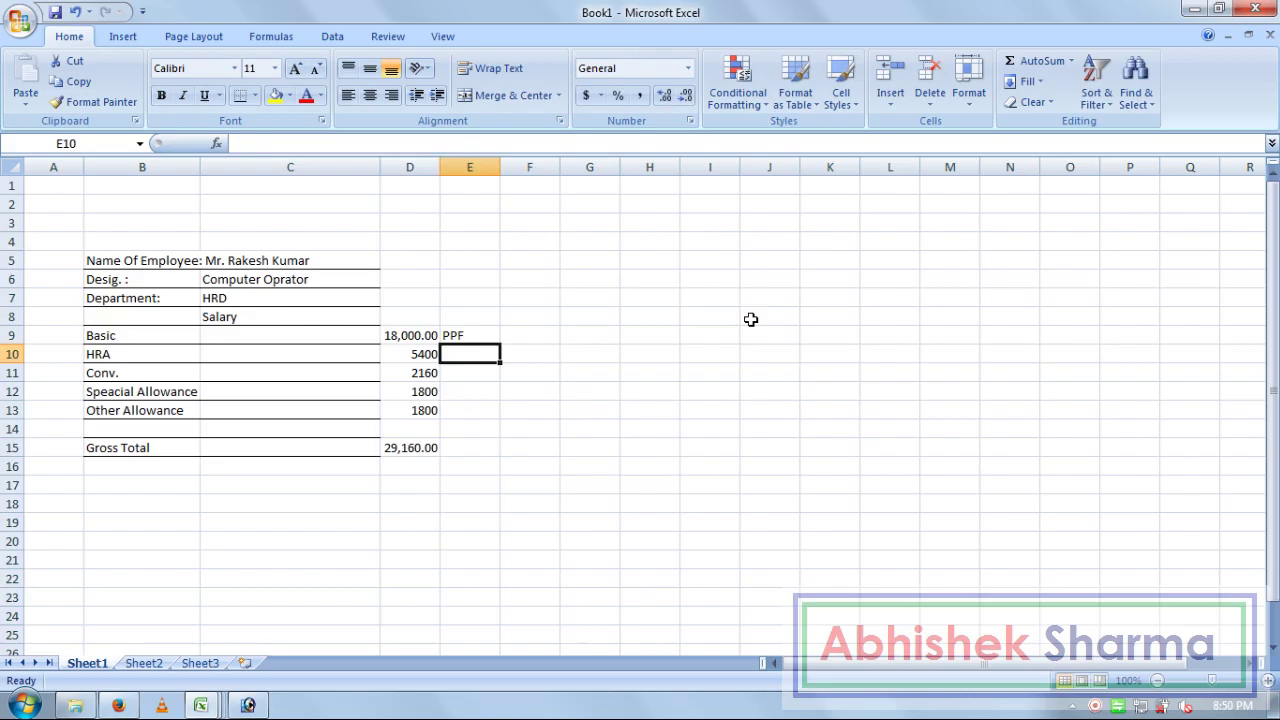
pyautogui.write('ESI')
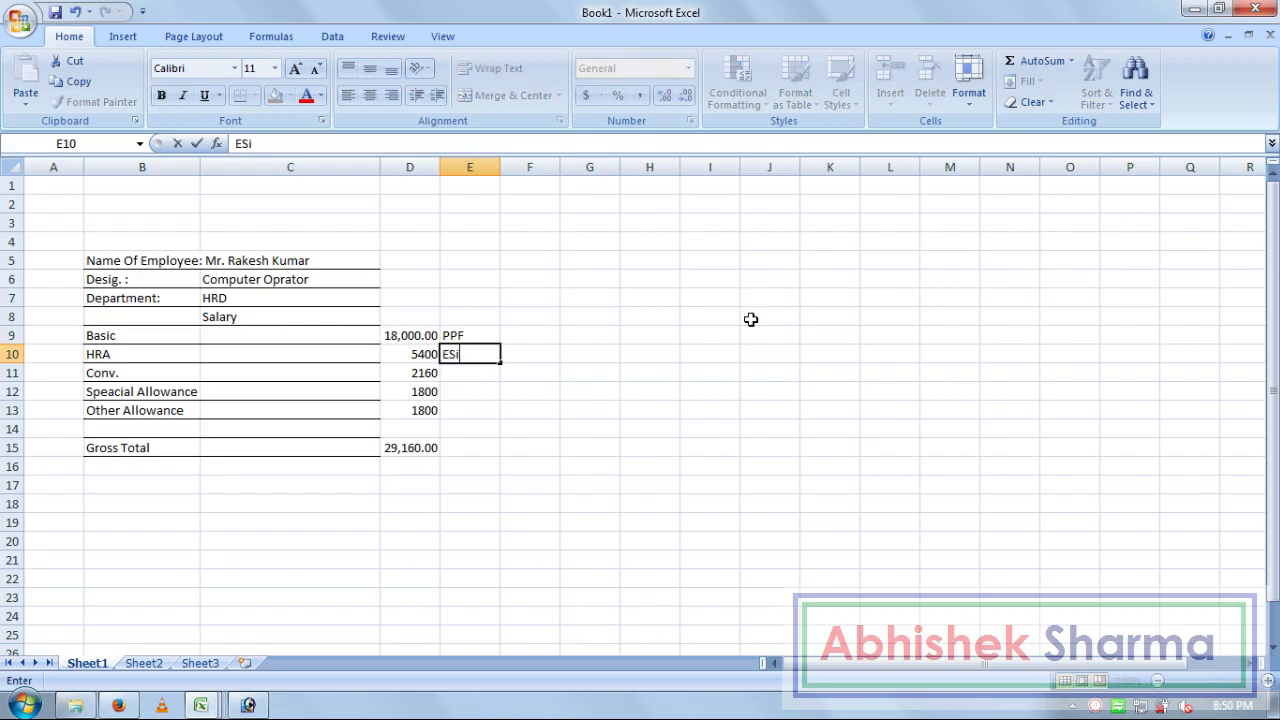
pyautogui.press('Return')
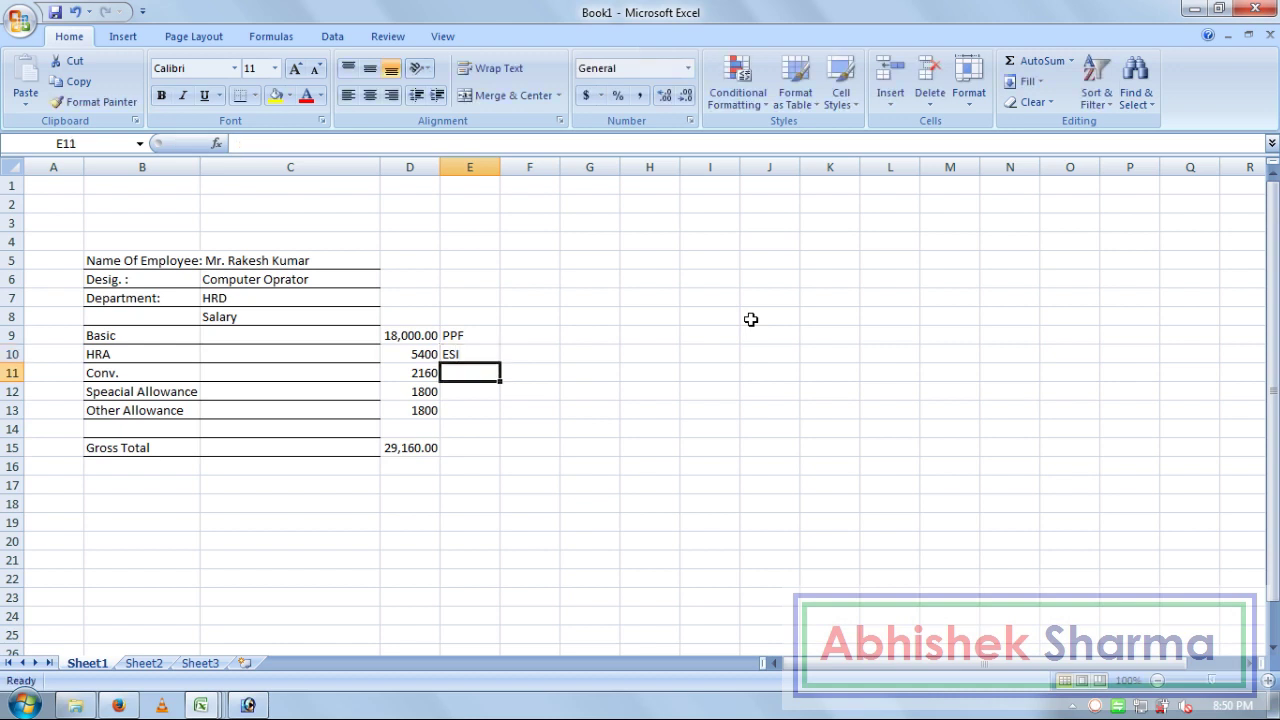
pyautogui.write('M')
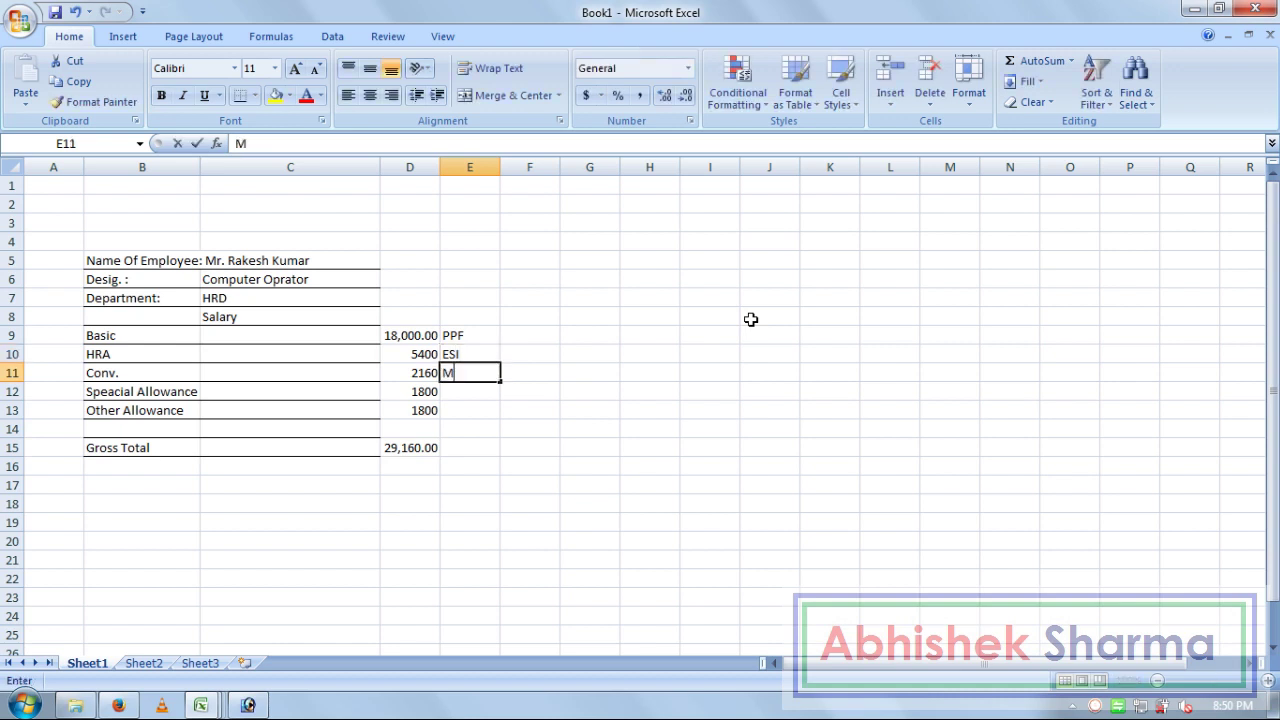
pyautogui.write('edical')
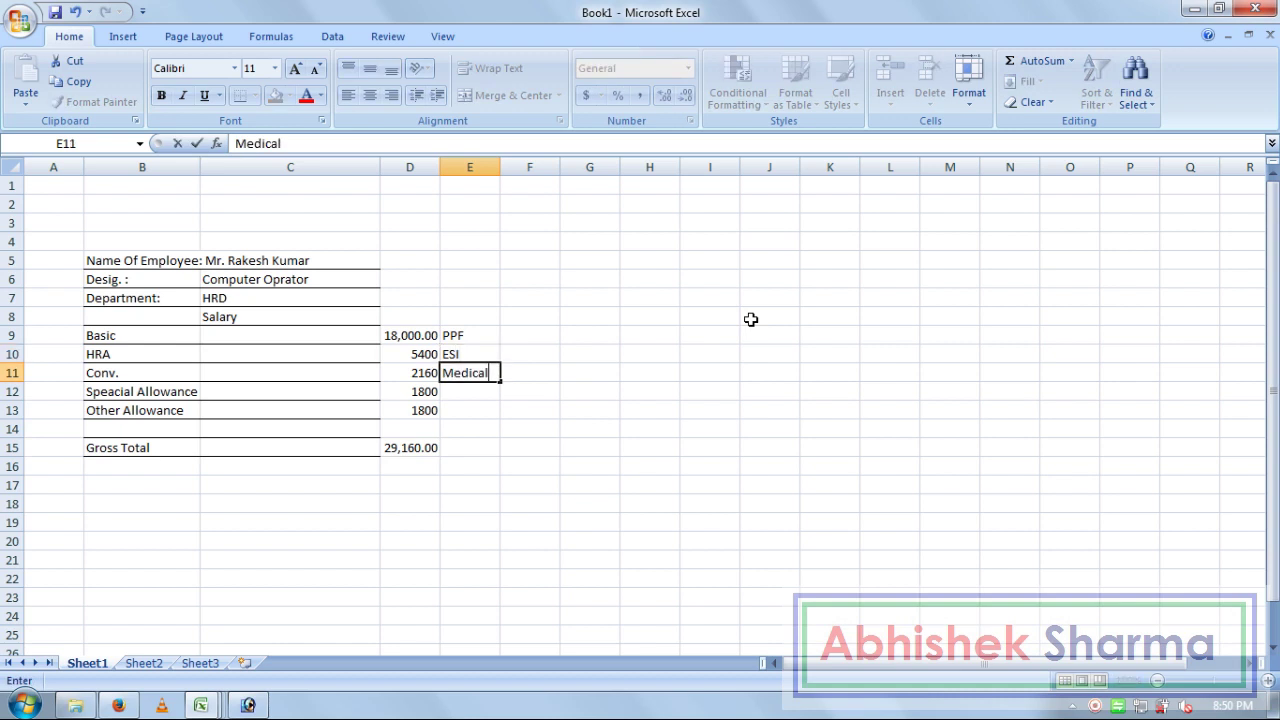
pyautogui.hotkey('ctrl', 'Return')
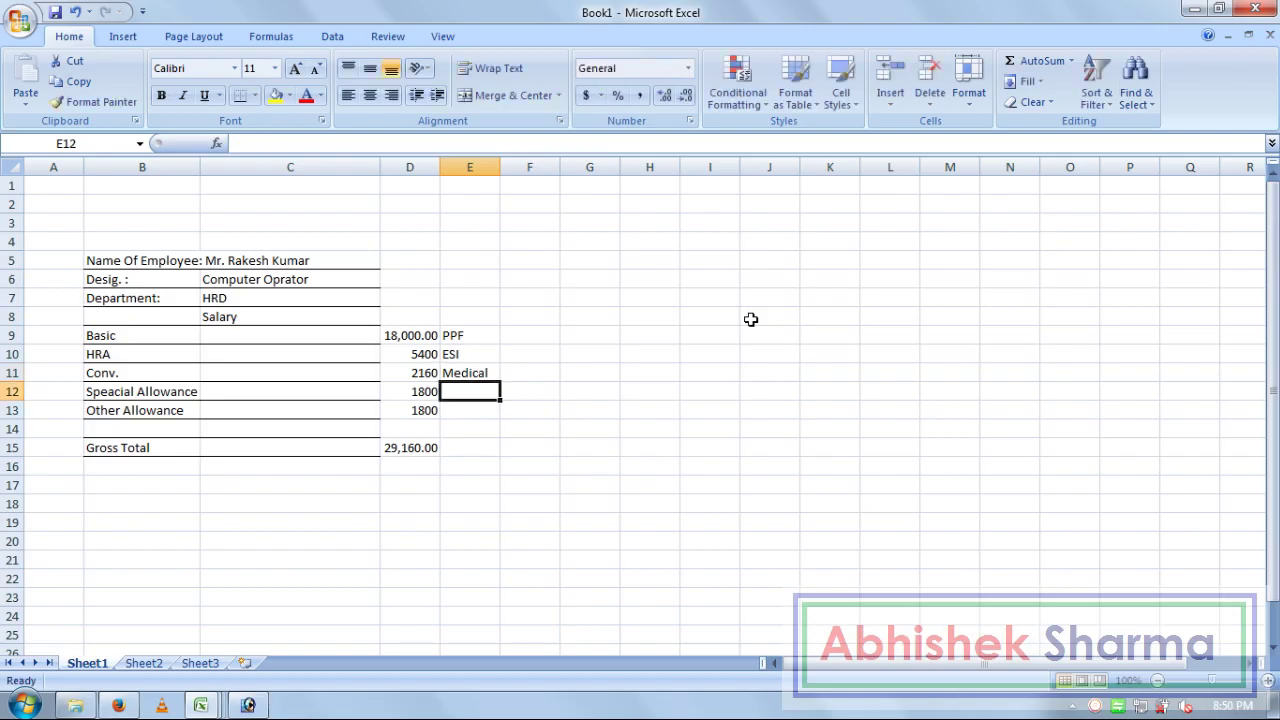
pyautogui.press('Up')
pyautogui.press('Left')
pyautogui.press('Right')
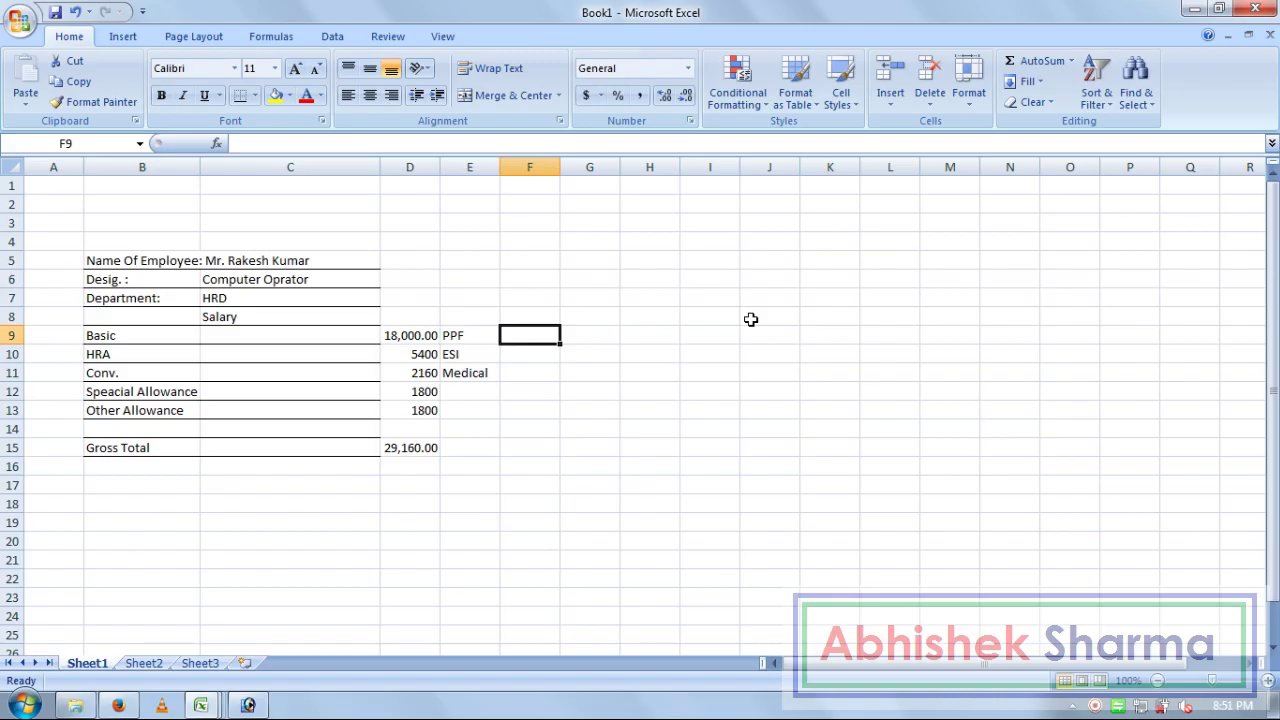
# Step: Enter the PPF deduction formula =D9*12% in F9, giving 2160
pyautogui.press('Right')
pyautogui.press('Right')
pyautogui.press('Right')
pyautogui.press('Left')
pyautogui.press('Left')
pyautogui.press('Left')
pyautogui.write('=')
pyautogui.moveTo(376, 336); pyautogui.dragTo(384, 335)
pyautogui.write('*')
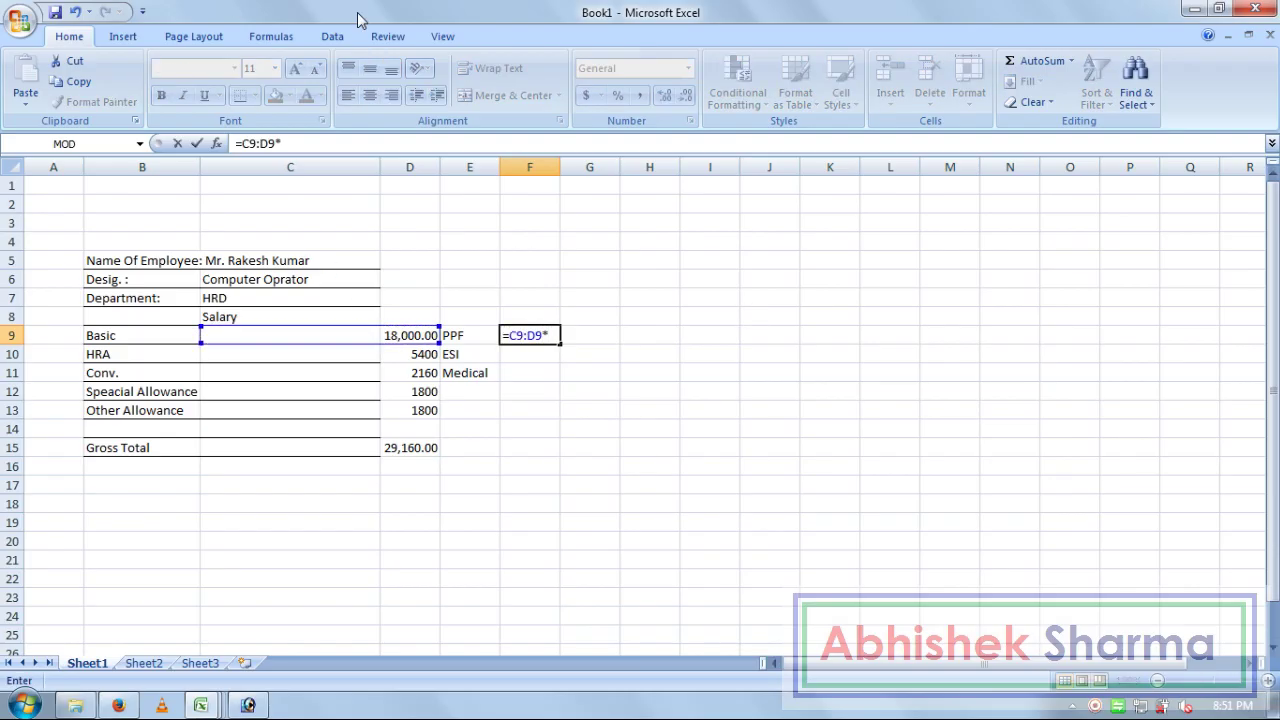
pyautogui.write('12')
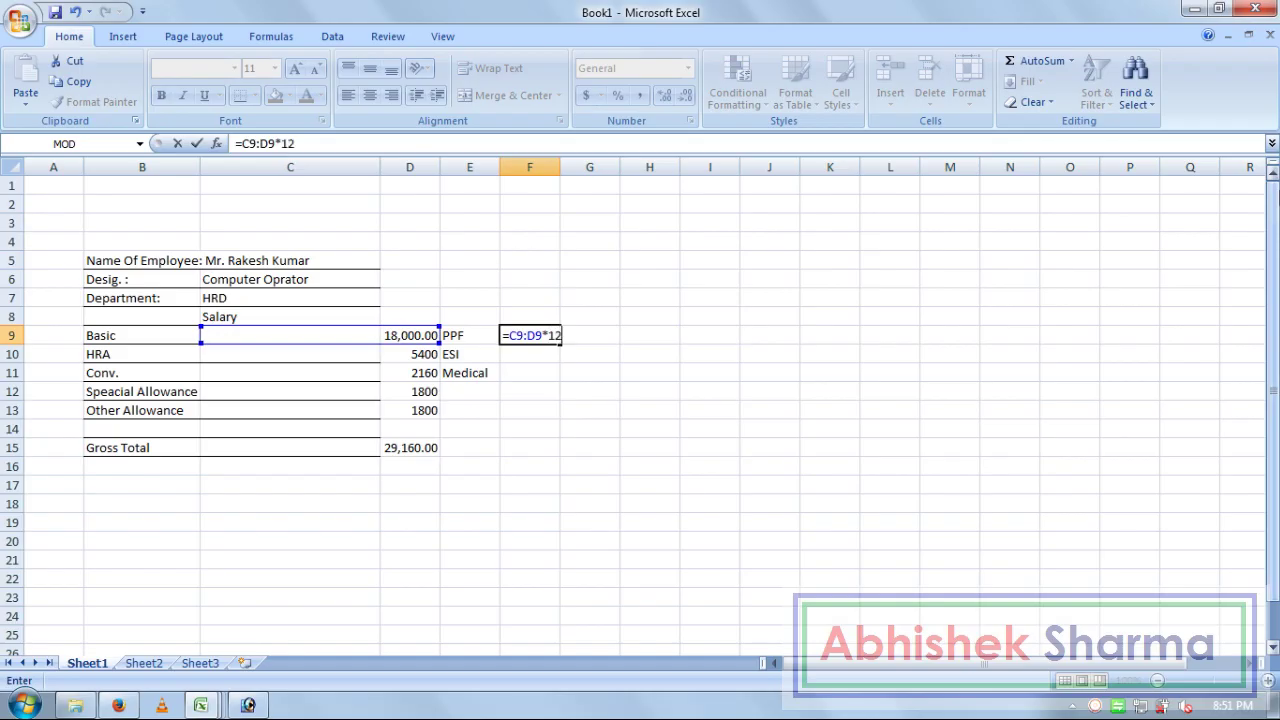
pyautogui.press('BackSpace')
pyautogui.press('BackSpace')
pyautogui.press('BackSpace')
pyautogui.press('BackSpace')
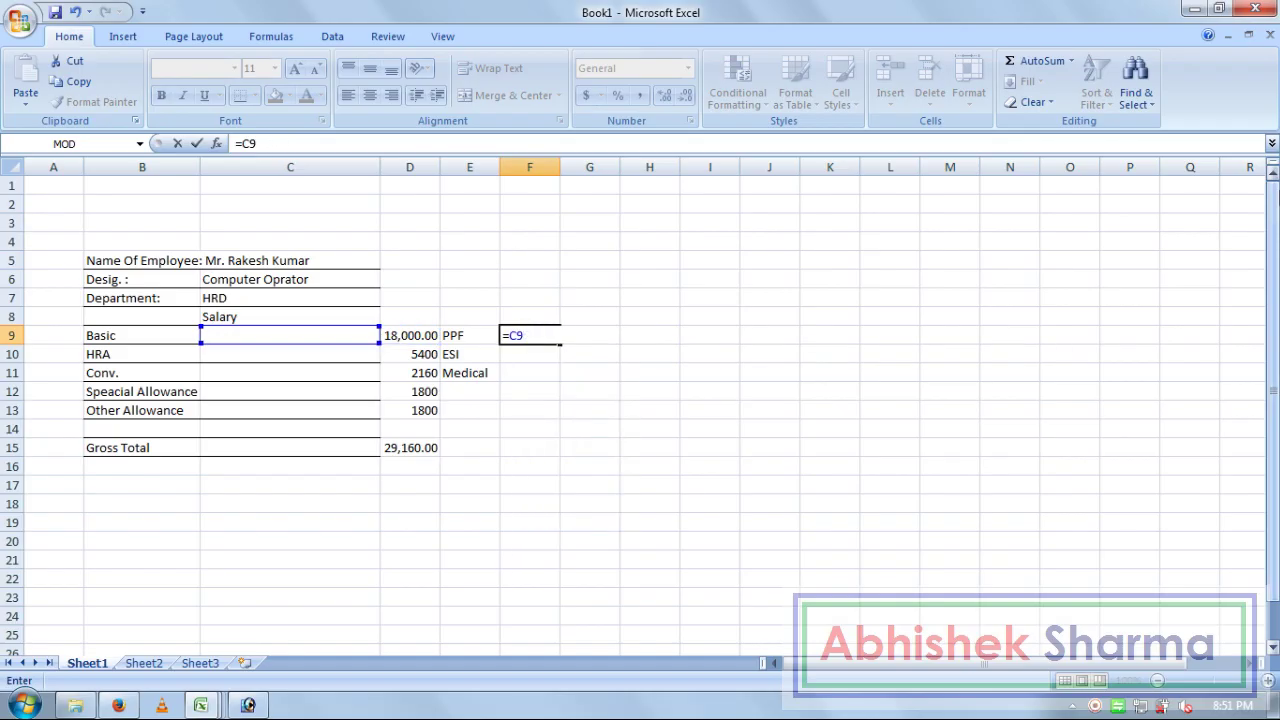
pyautogui.press('BackSpace')
pyautogui.press('BackSpace')
pyautogui.write('D9*')
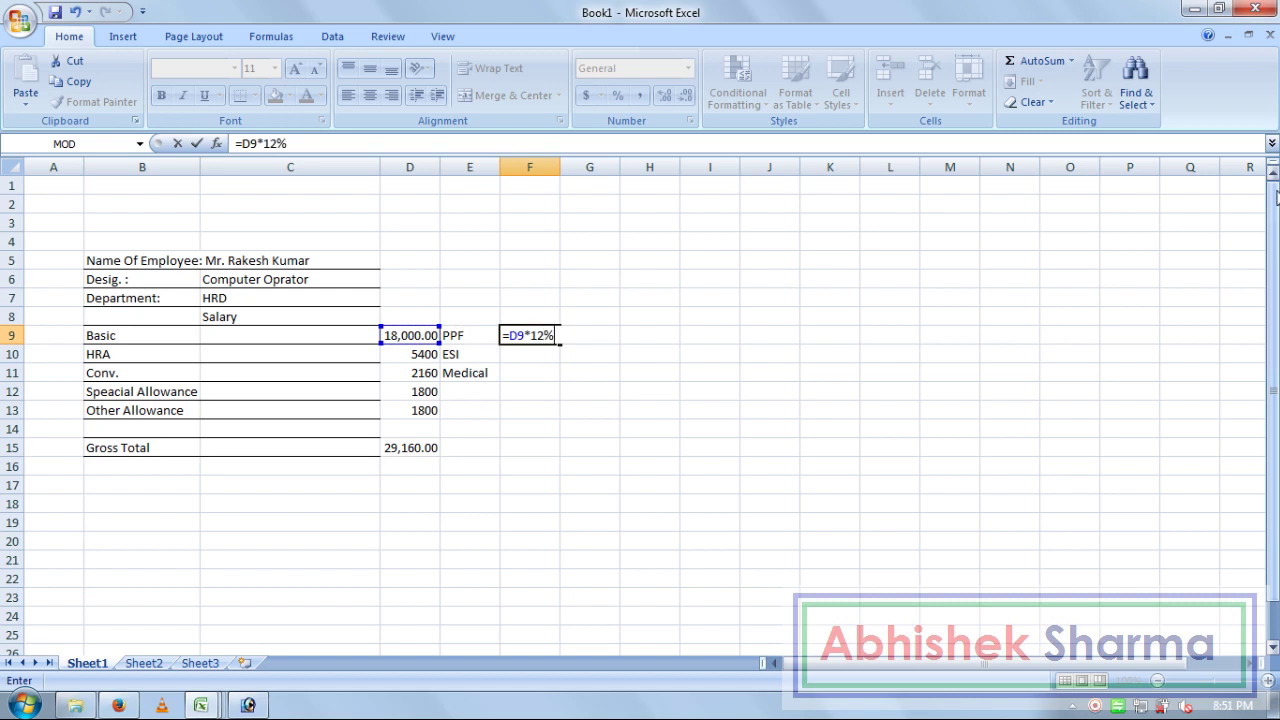
pyautogui.press('Return')
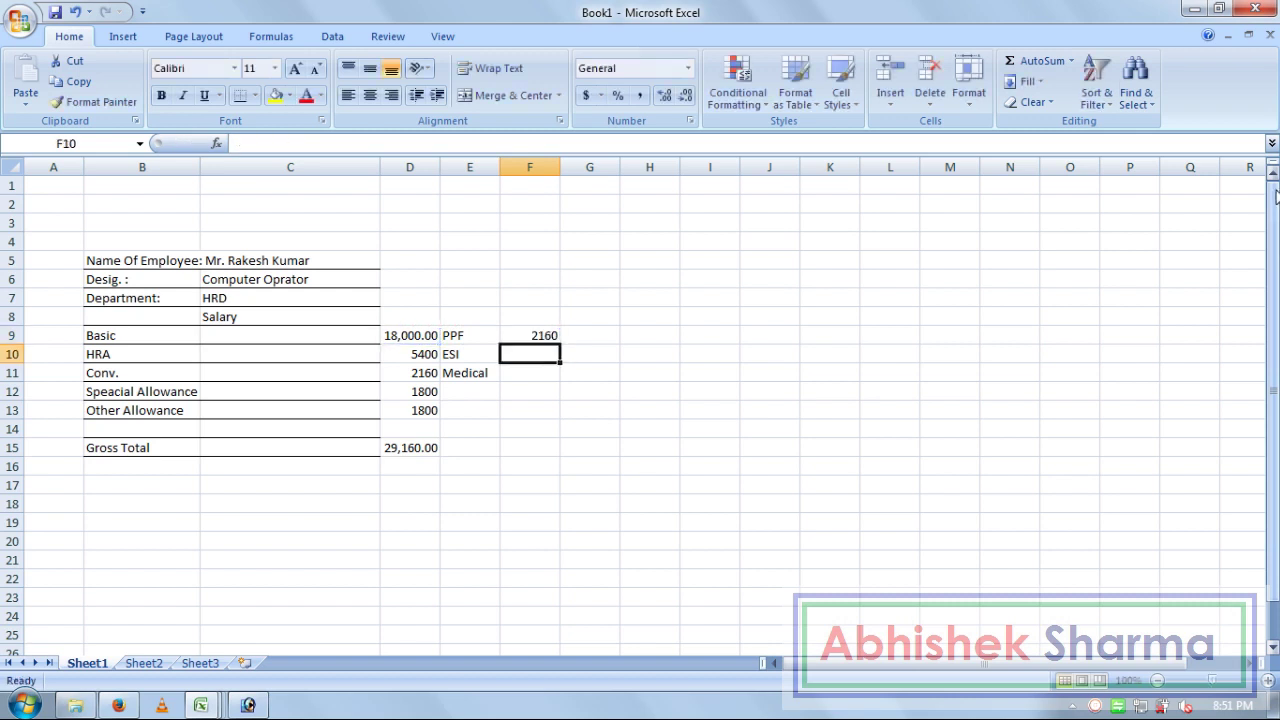
# Step: Enter =D9*3.5% for ESI in F10 and Medical in F11, each giving 630
pyautogui.write('=')
pyautogui.press('Left')
pyautogui.press('Left')
pyautogui.press('Up')
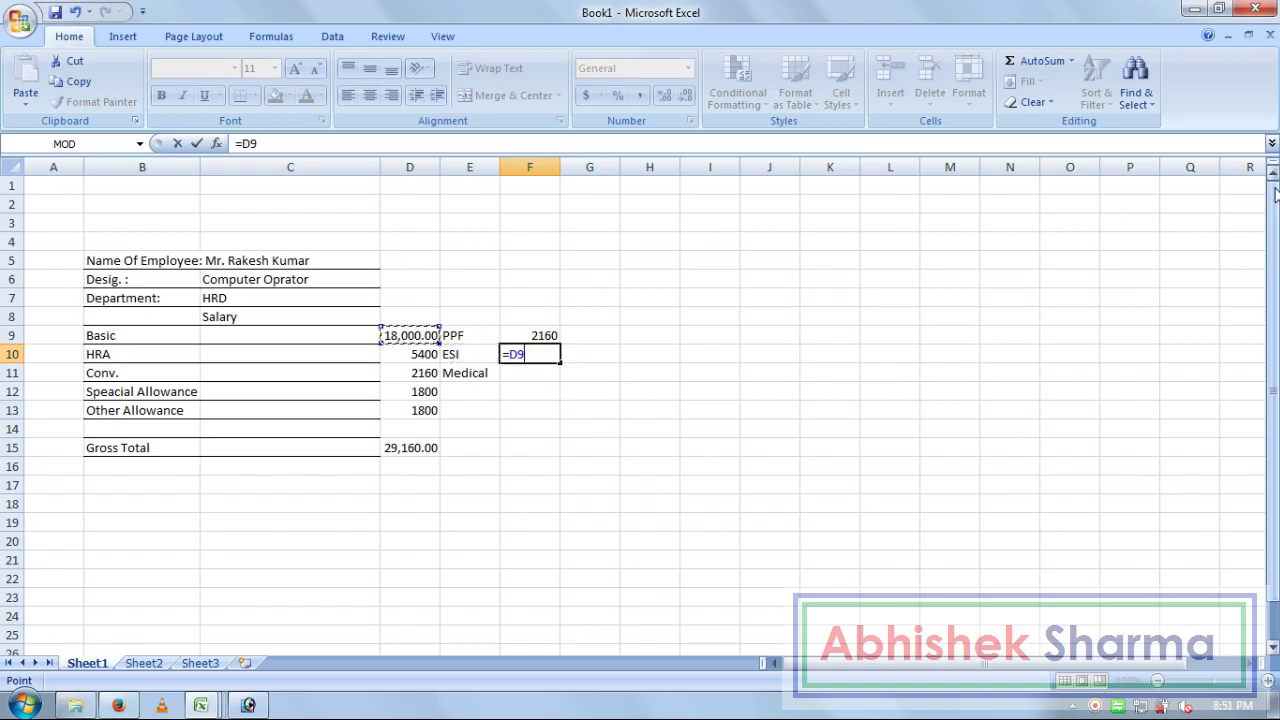
pyautogui.write('*3.5')
pyautogui.write('%')
pyautogui.press('Return')
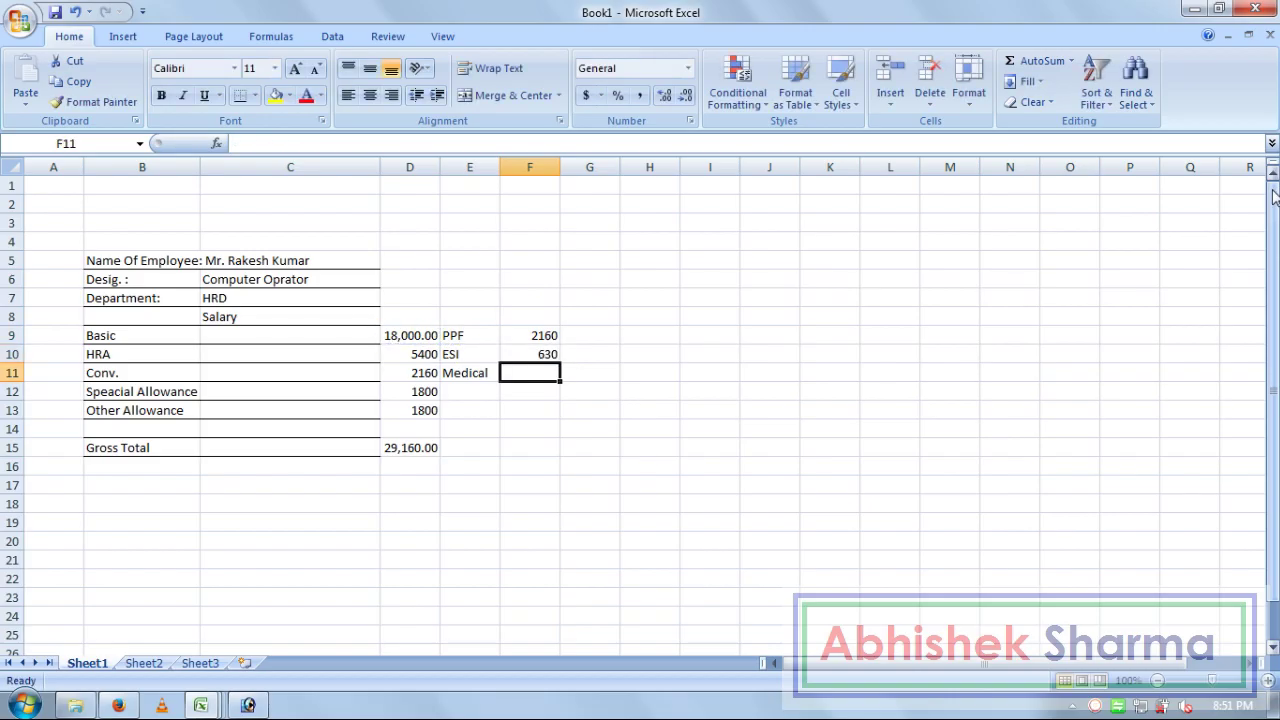
pyautogui.write('=')
pyautogui.press('Up')
pyautogui.press('Up')
pyautogui.press('Left')
pyautogui.press('Left')
pyautogui.write('*3')
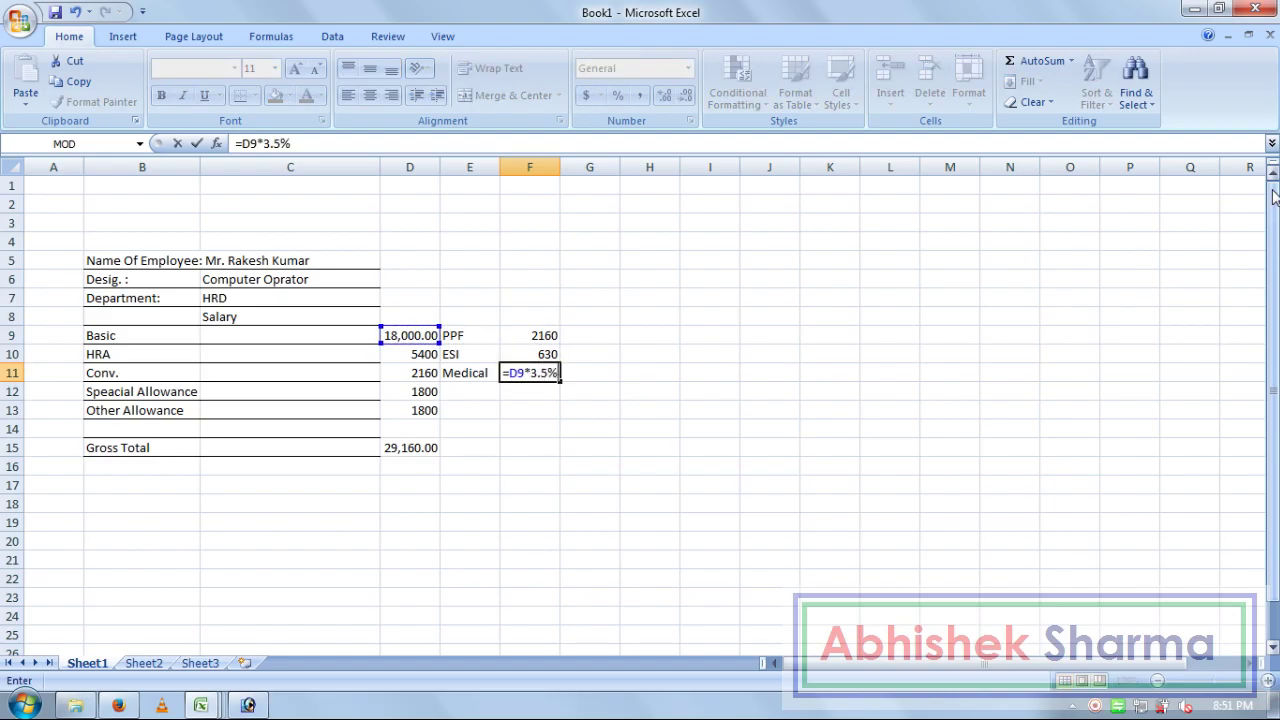
pyautogui.press('Return')
pyautogui.press('Up')
pyautogui.press('Up')
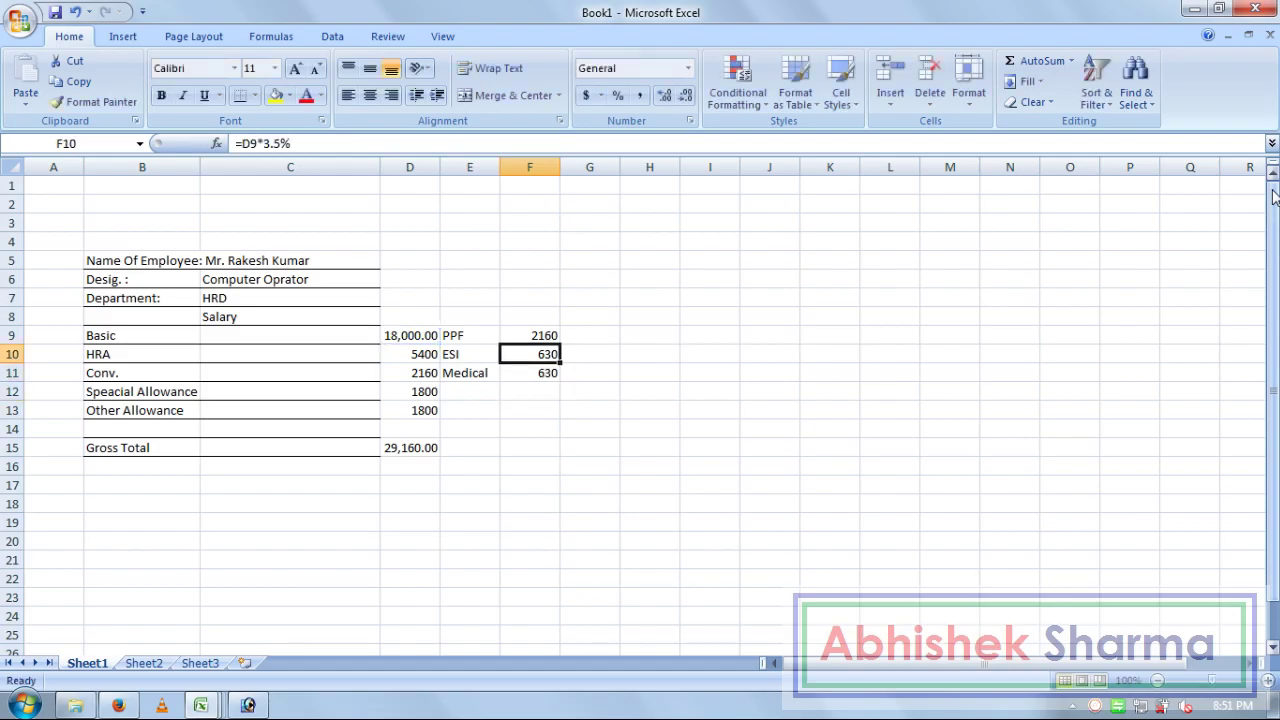
pyautogui.click(684, 391)
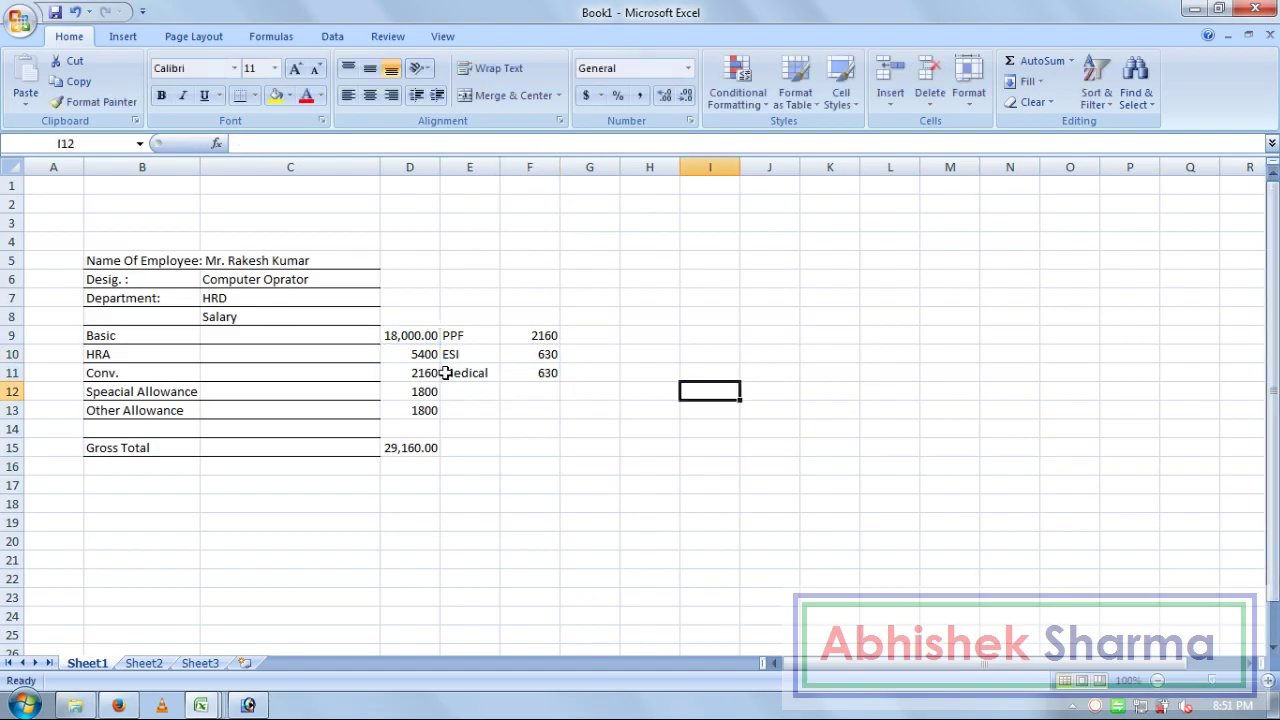
# Step: Widen column E to about 21.43 so the Medical label shows in full
pyautogui.moveTo(500, 168); pyautogui.dragTo(601, 168)
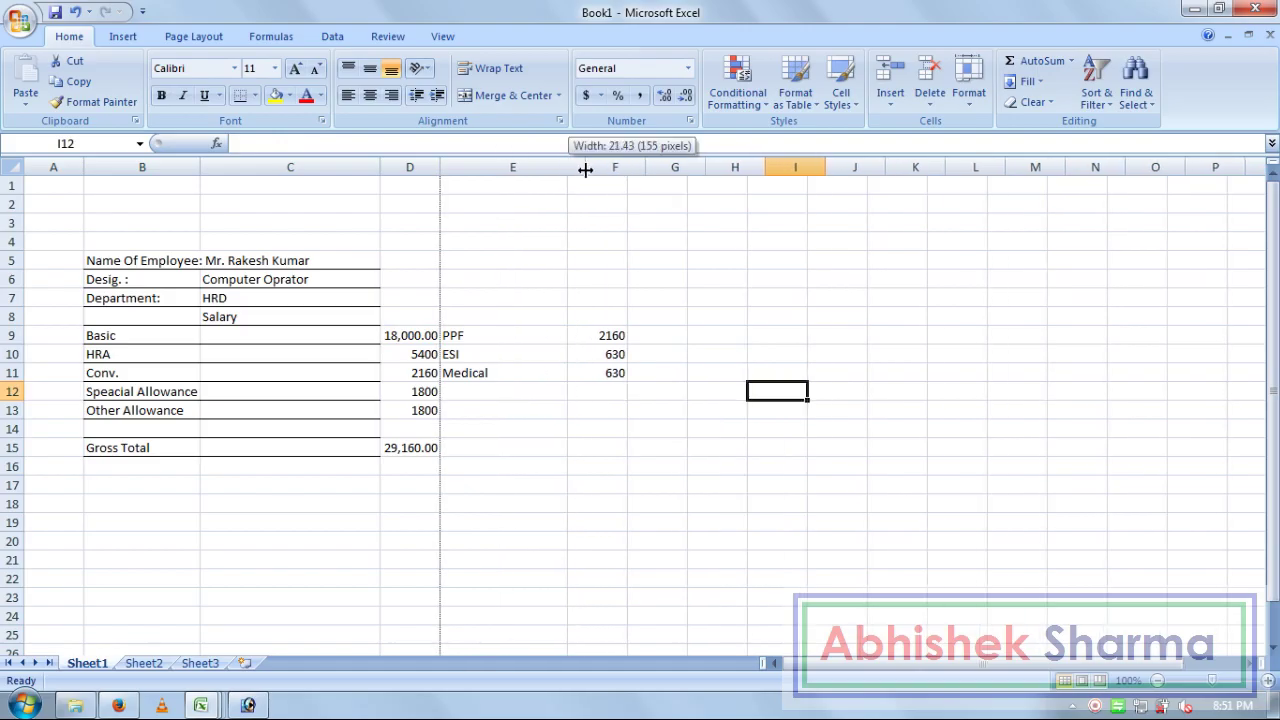
pyautogui.click(652, 412)
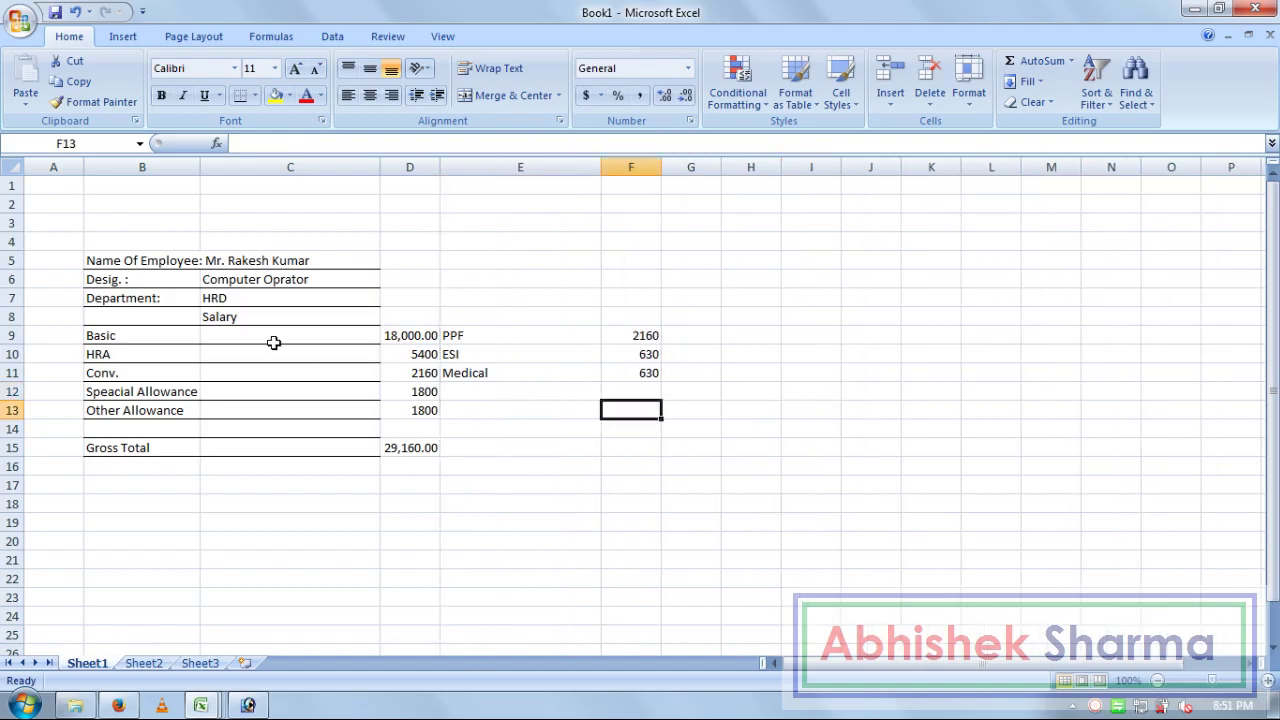
pyautogui.click(507, 464)
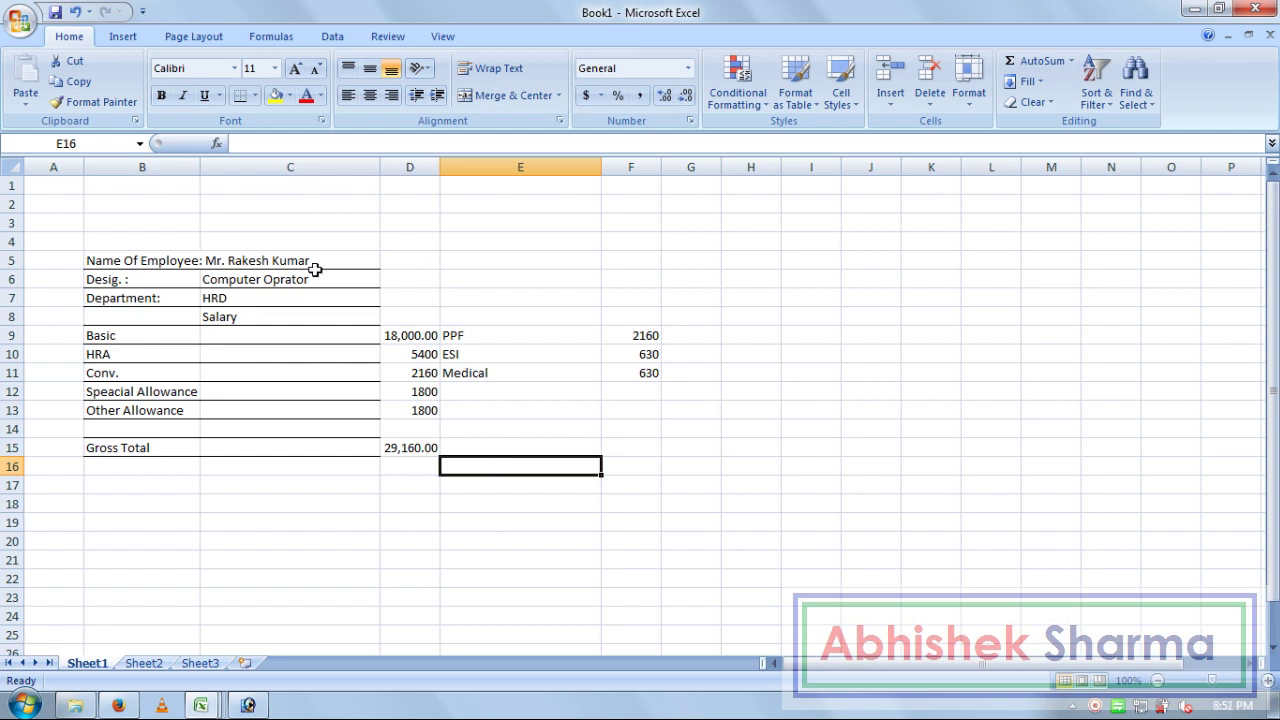
pyautogui.click(540, 447)
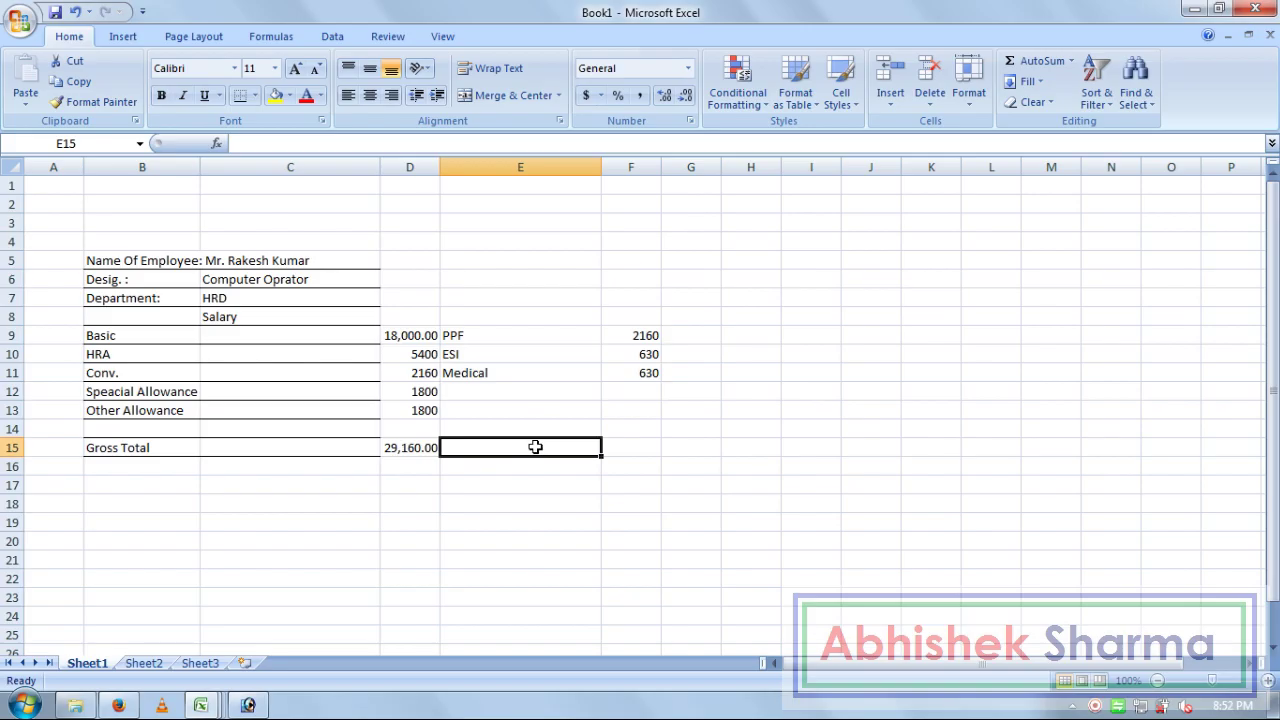
# Step: Type the label 'Net Payble' in E15, abandoning a started formula in F15
pyautogui.write('net')
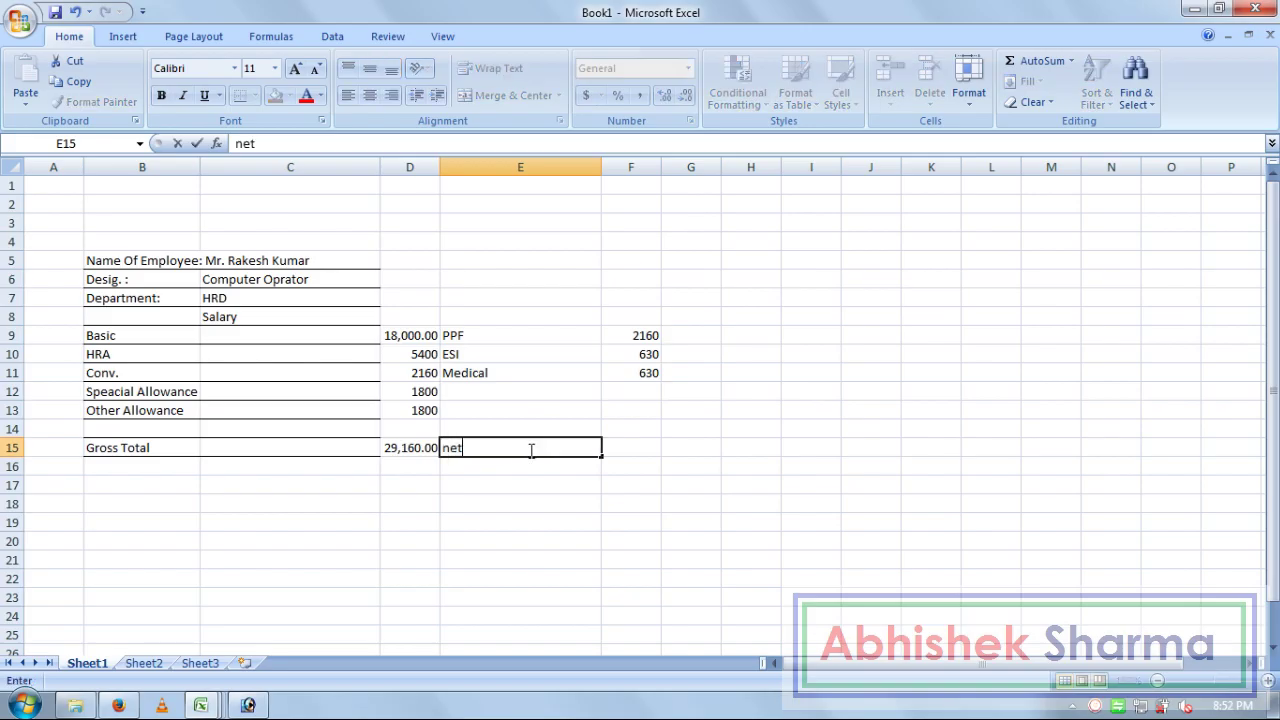
pyautogui.press('BackSpace')
pyautogui.press('BackSpace')
pyautogui.press('BackSpace')
pyautogui.write('Payble')
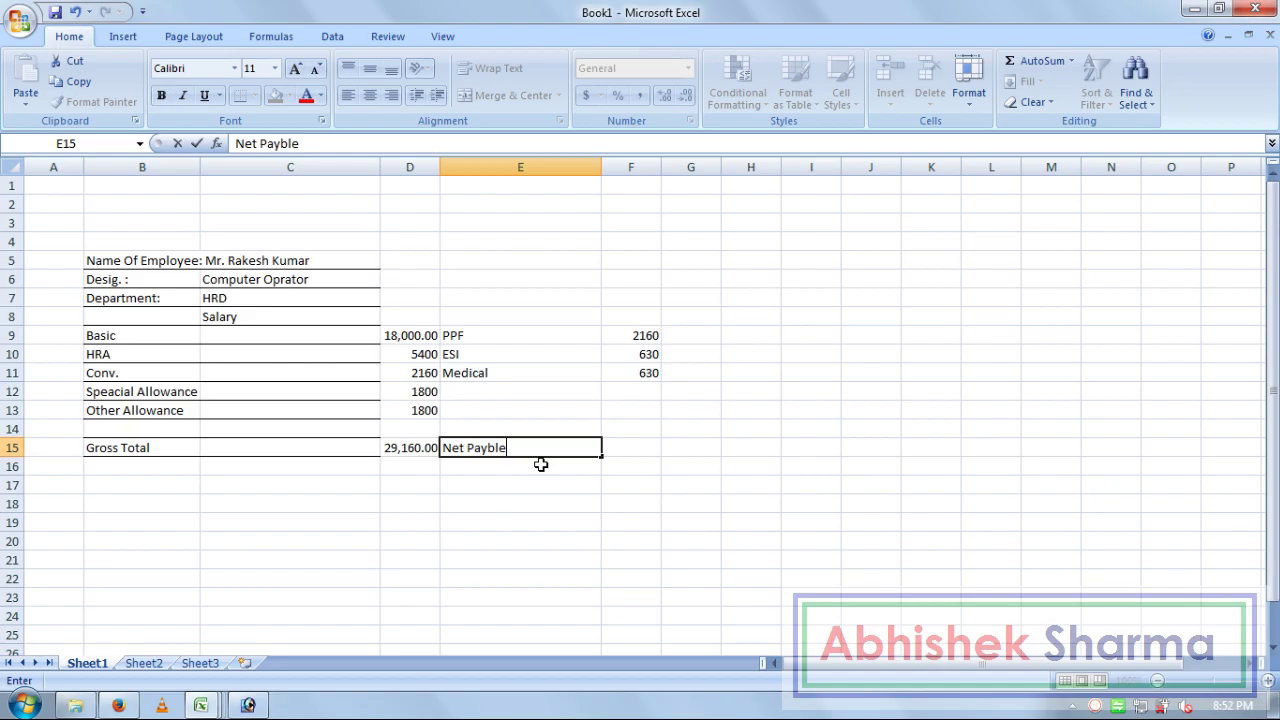
pyautogui.press('Tab')
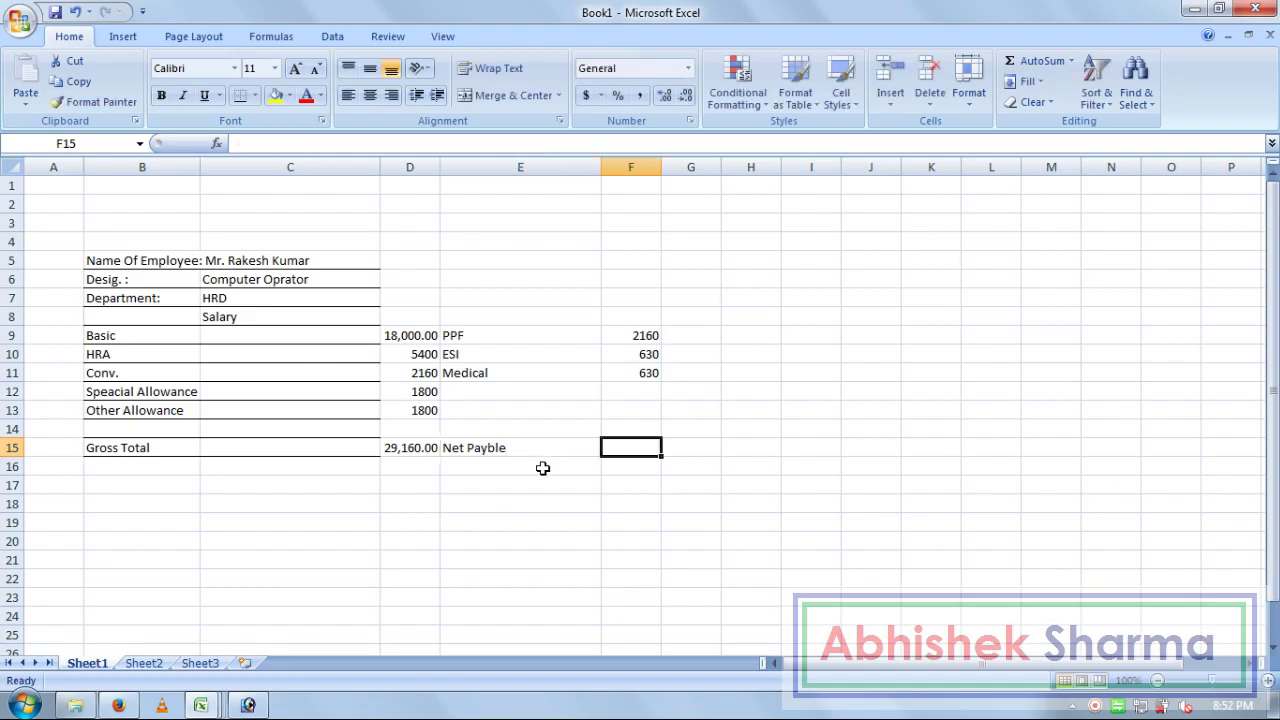
pyautogui.write('=')
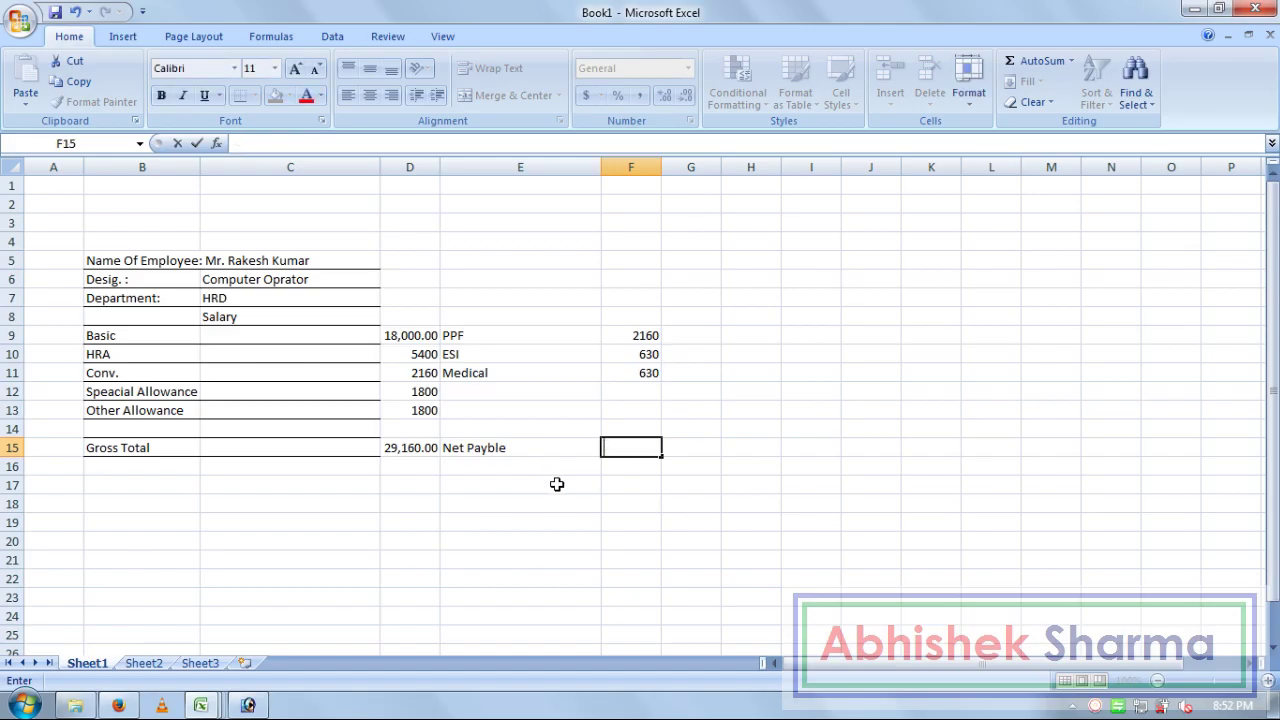
pyautogui.press('Escape')
# Step: Move the 'Net Payble' label from E15 into B17 below Gross Total
pyautogui.press('Up')
pyautogui.press('Left')
pyautogui.press('Left')
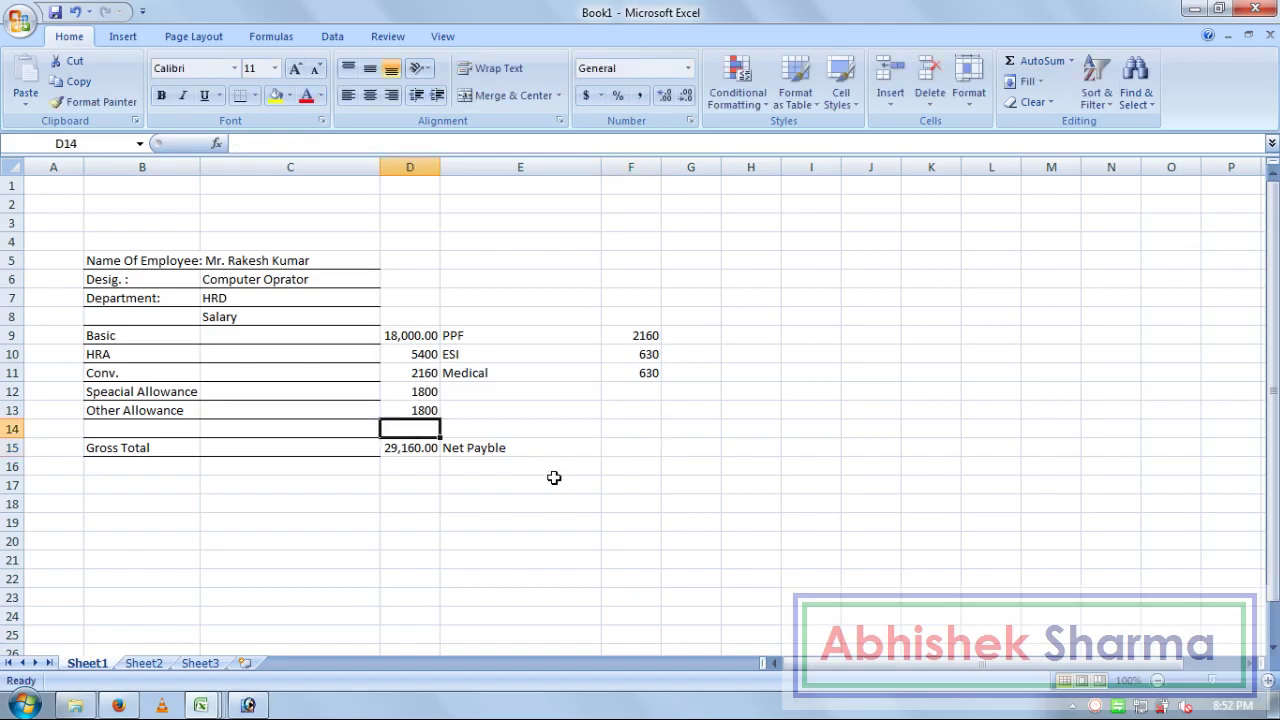
pyautogui.press('Down')
pyautogui.press('Right')
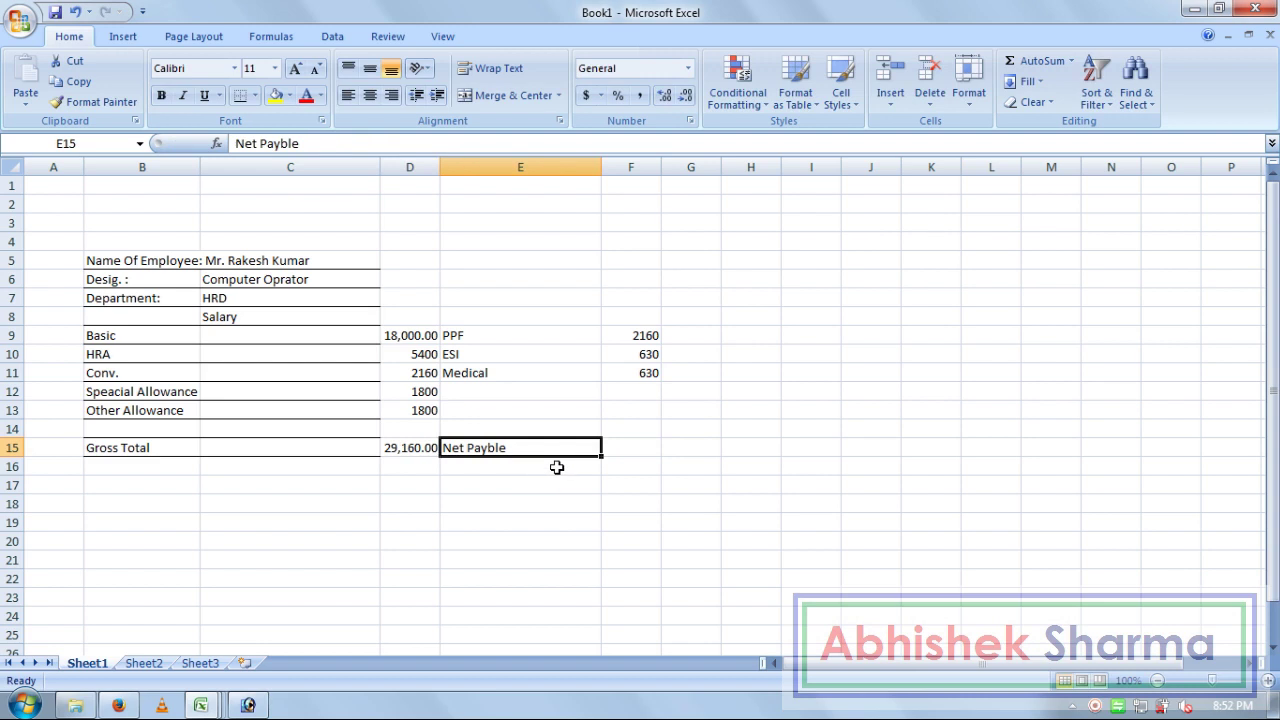
pyautogui.hotkey('ctrl', 'c')
pyautogui.press('Down')
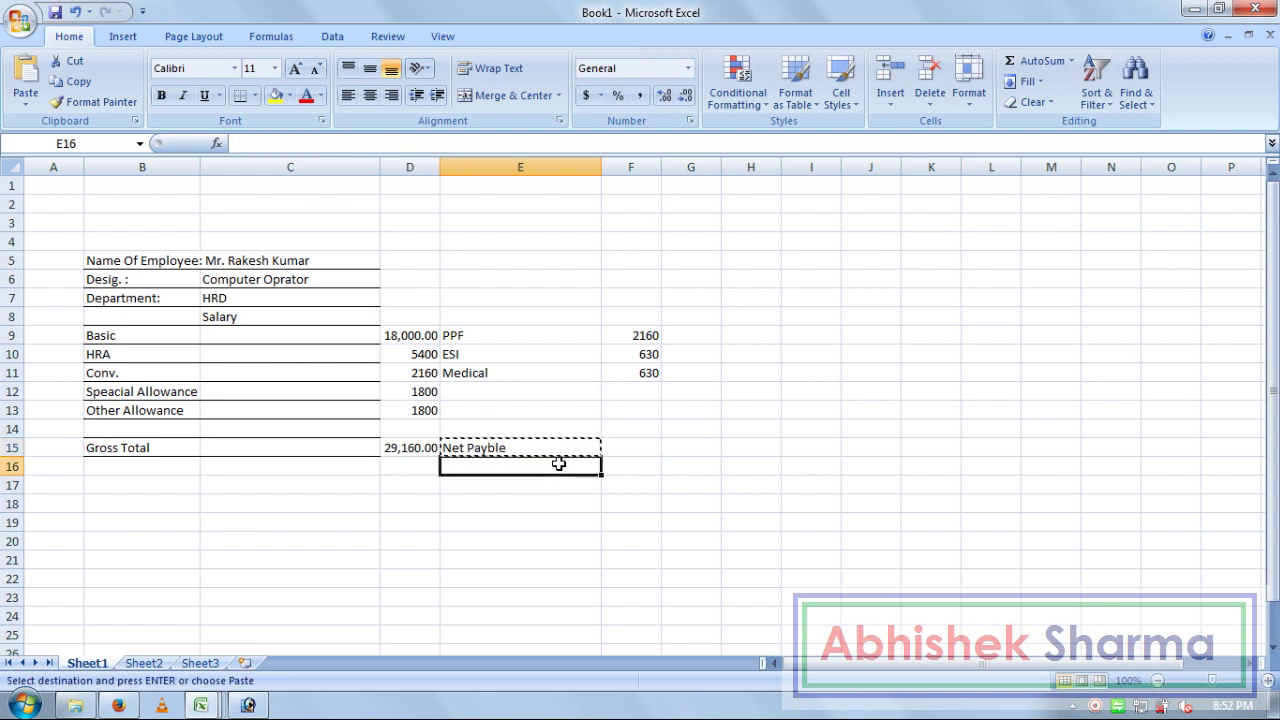
pyautogui.press('Left')
pyautogui.press('Left')
pyautogui.press('Left')
pyautogui.press('Down')
pyautogui.hotkey('ctrl', 'v')
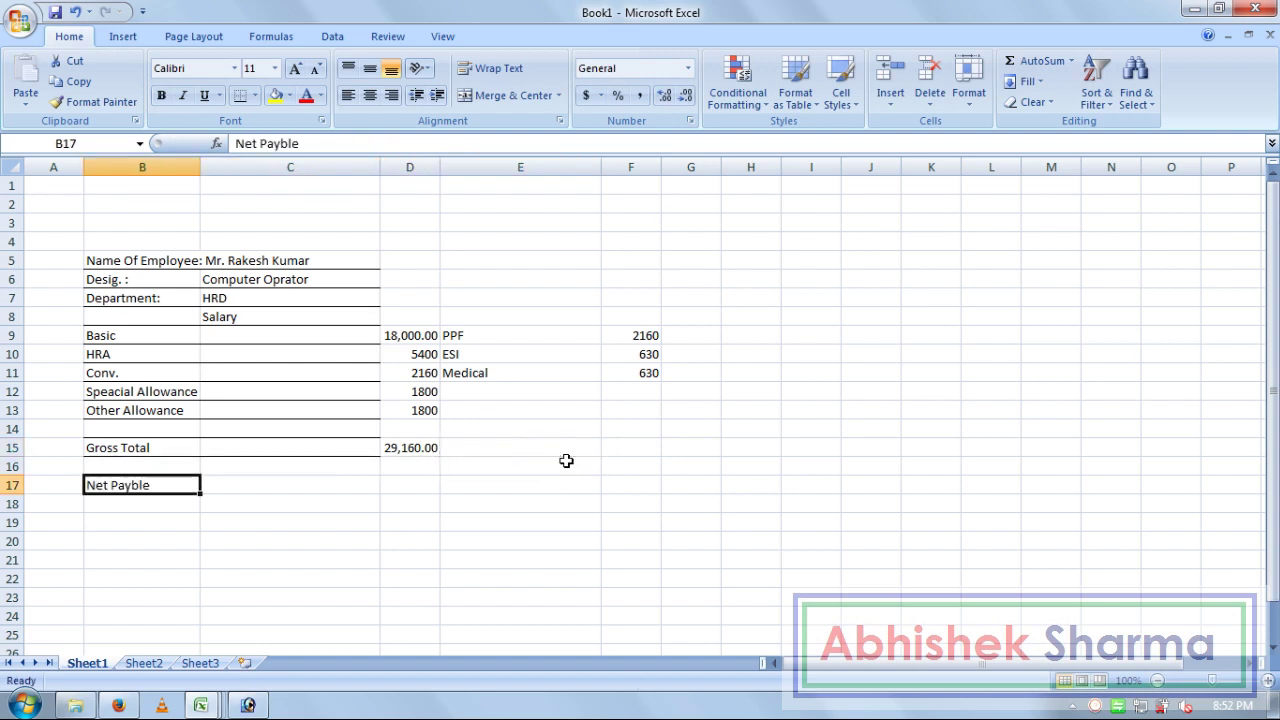
pyautogui.press('Right')
pyautogui.press('Up')
pyautogui.press('Right')
pyautogui.press('Right')
pyautogui.press('Left')
pyautogui.press('Up')
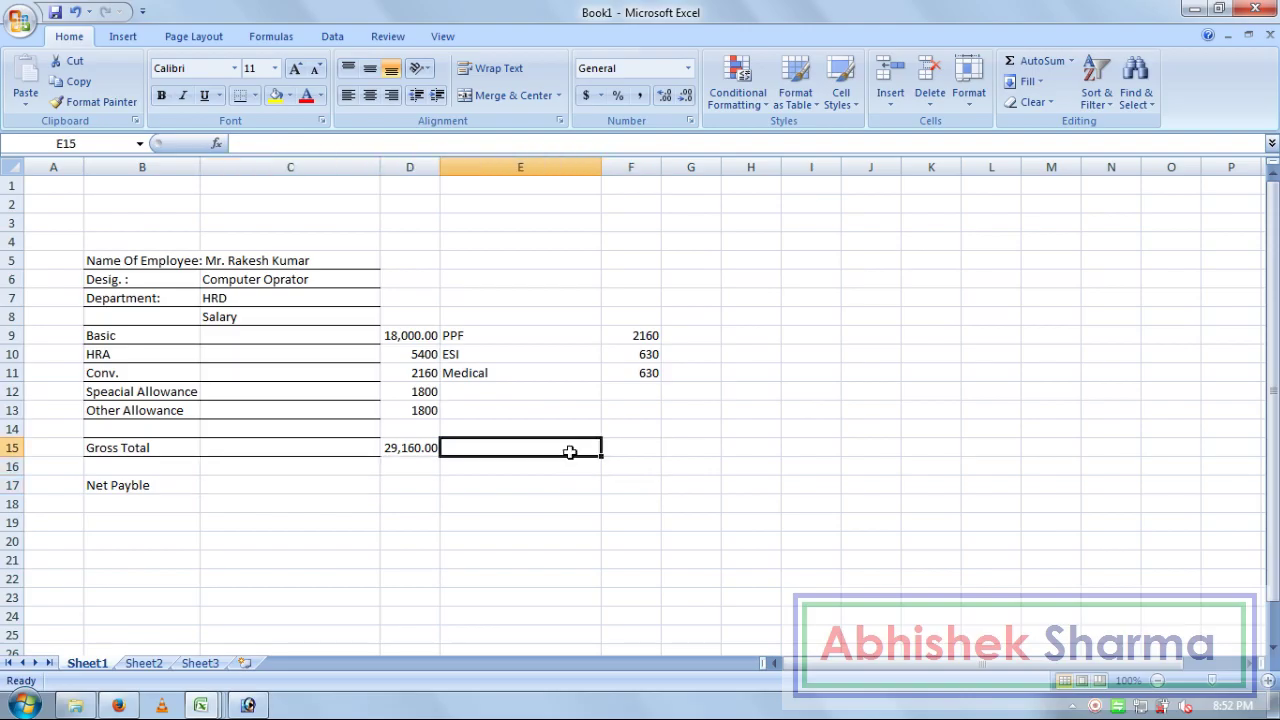
# Step: Label E15 'Total' and sum the deductions with =F9+F10+F11 in F15, giving 3420
pyautogui.write('Total')
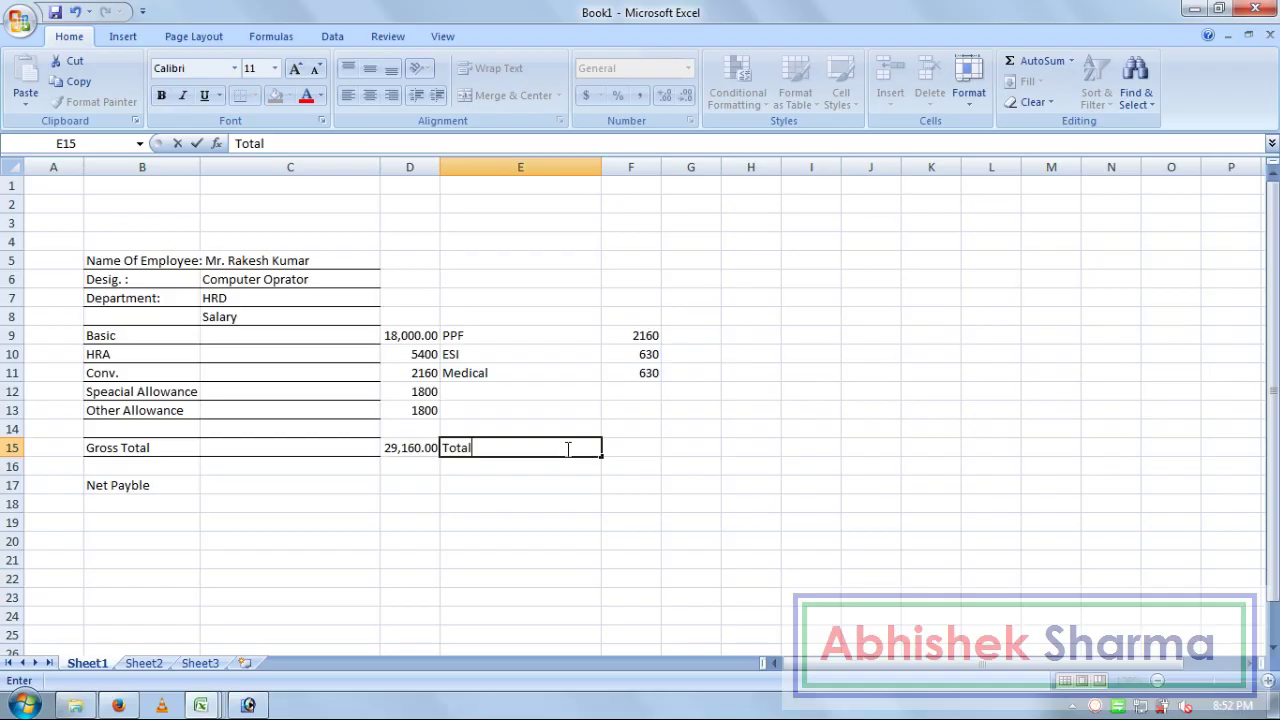
pyautogui.press('Tab')
pyautogui.write('=')
pyautogui.press('Up')
pyautogui.press('Up')
pyautogui.press('Up')
pyautogui.press('Up')
pyautogui.press('Up')
pyautogui.press('Up')
pyautogui.write('+')
pyautogui.press('Up')
pyautogui.press('Up')
pyautogui.press('Up')
pyautogui.press('Up')
pyautogui.press('Up')
pyautogui.write('+')
pyautogui.press('Up')
pyautogui.press('Up')
pyautogui.press('Up')
pyautogui.press('Up')
pyautogui.press('Return')
pyautogui.press('Up')
# Step: Enter =D15-F15 in C17 so Net Payble shows 25,740.00
pyautogui.press('Down')
pyautogui.press('Left')
pyautogui.press('Left')
pyautogui.press('Left')
pyautogui.press('Down')
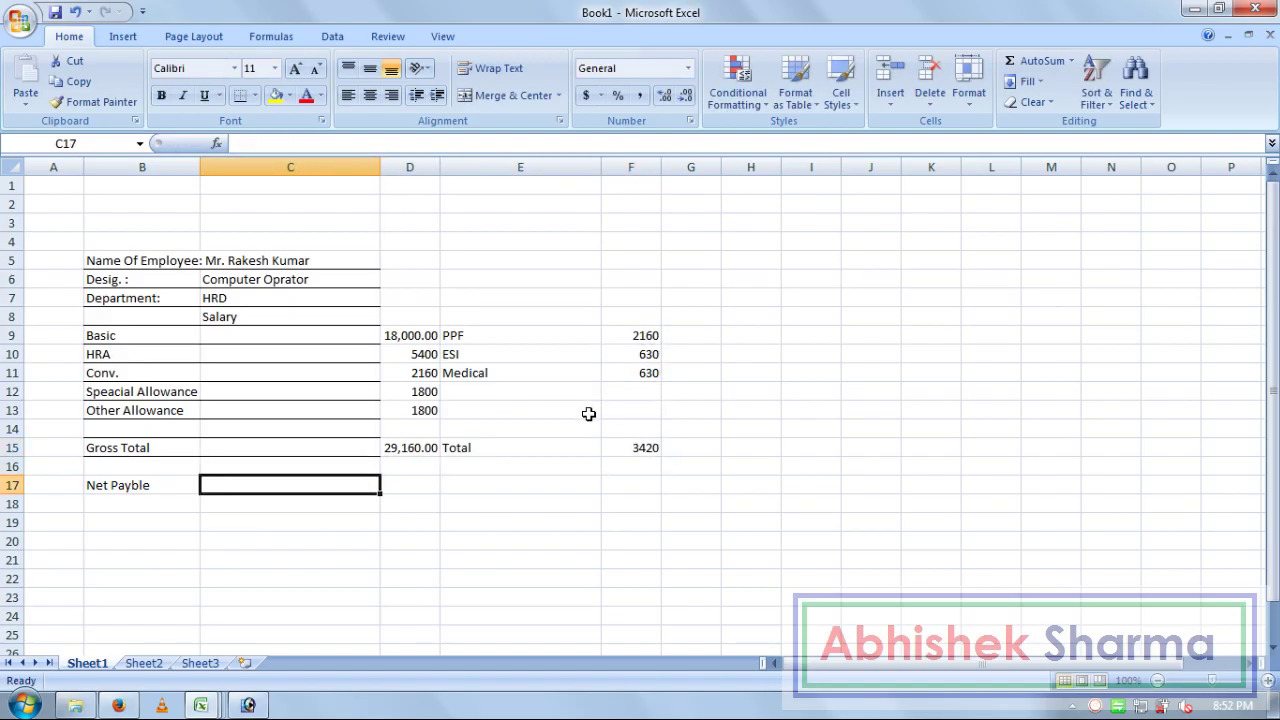
pyautogui.write('=')
pyautogui.click(414, 452)
pyautogui.write('-')
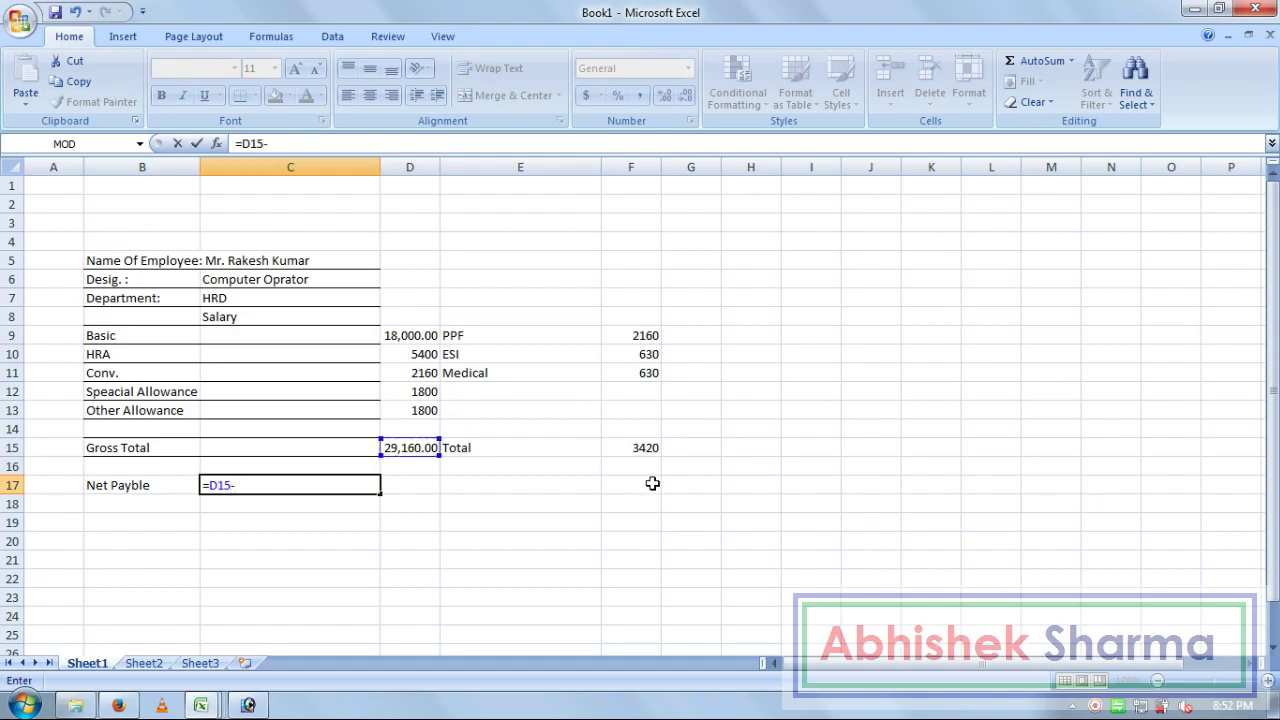
pyautogui.click(649, 447)
pyautogui.press('Return')
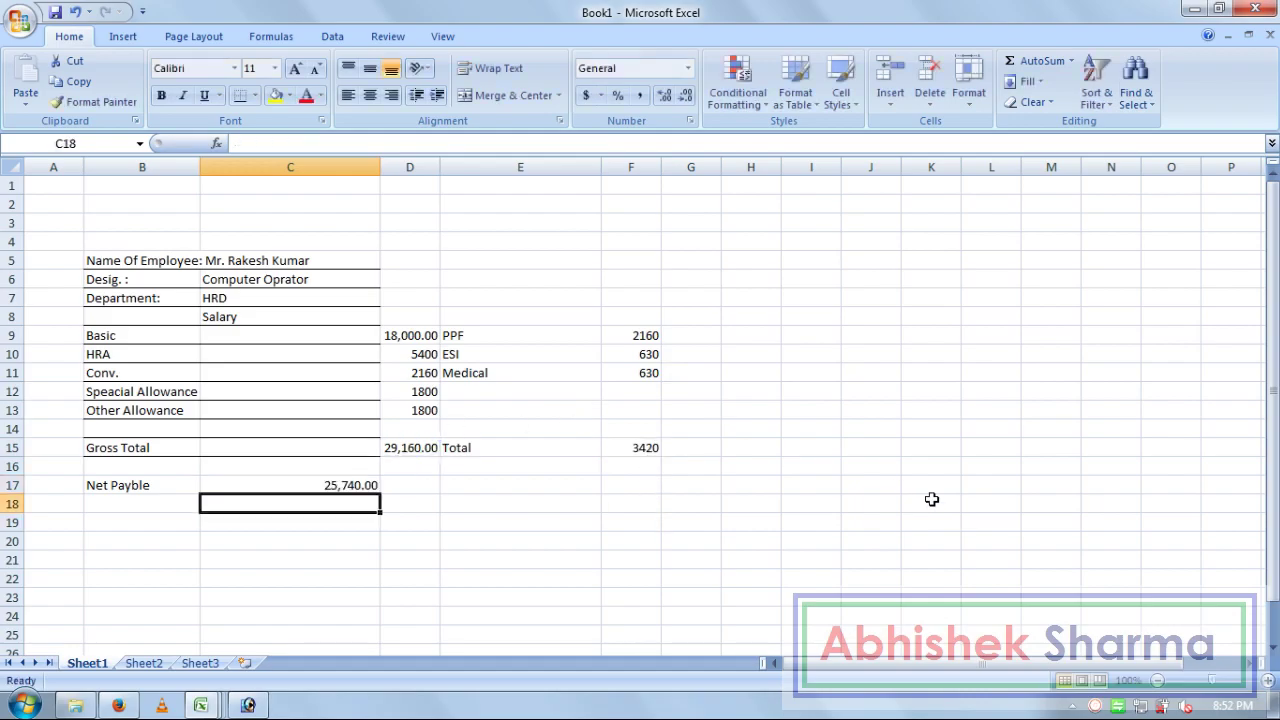
pyautogui.click(358, 482)
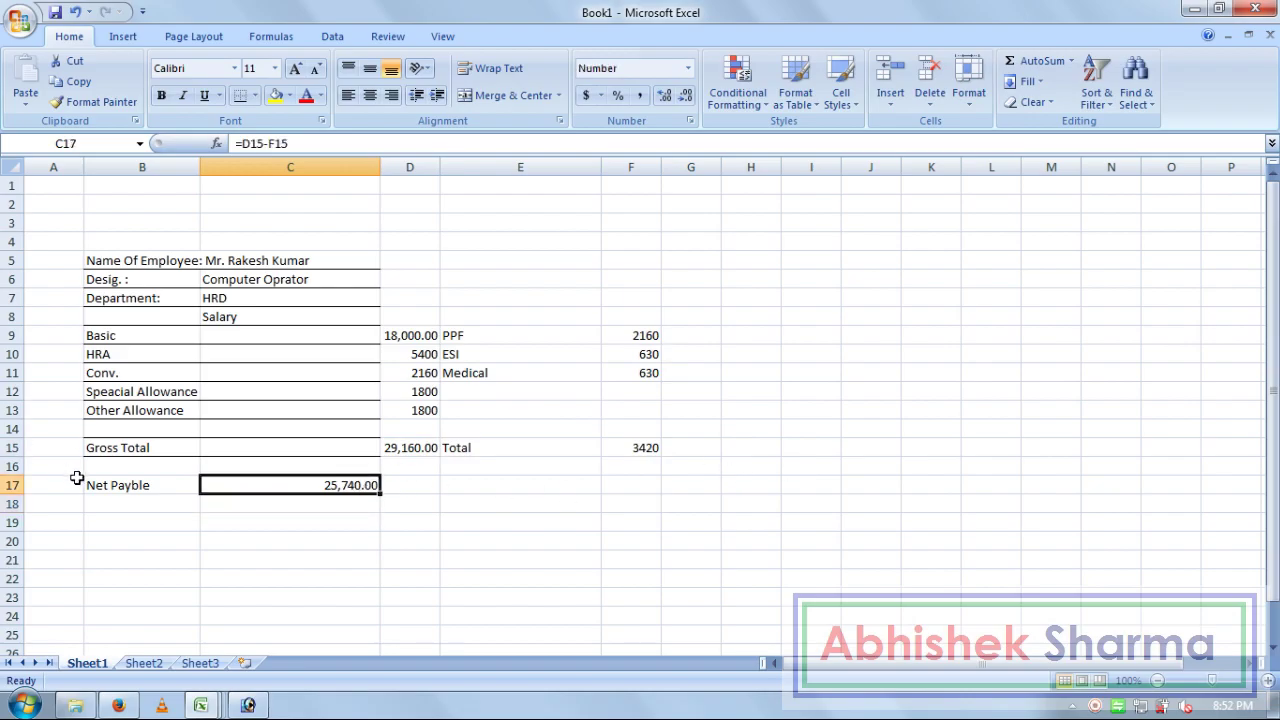
pyautogui.moveTo(108, 335)
pyautogui.mouseDown()
pyautogui.moveTo(299, 369)
pyautogui.moveTo(672, 485)
pyautogui.mouseUp()
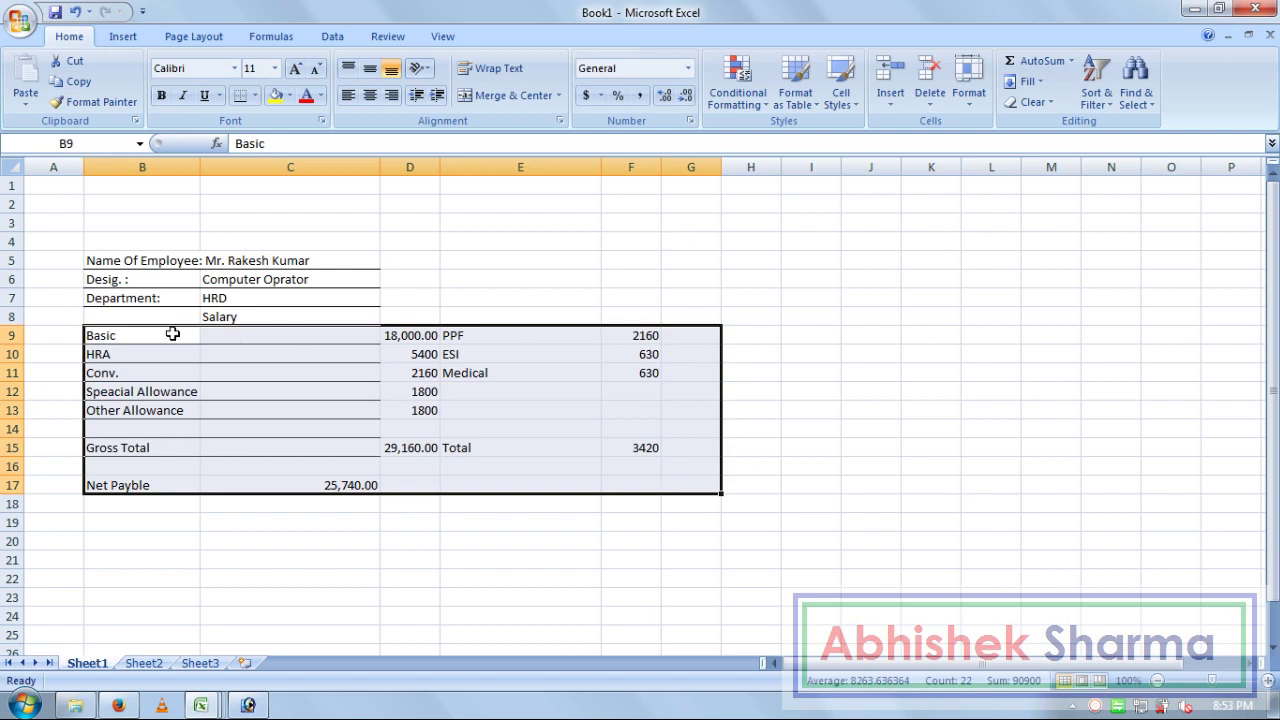
# Step: Apply All Borders to the salary and deduction table B9:F17
pyautogui.moveTo(175, 333); pyautogui.dragTo(606, 488)
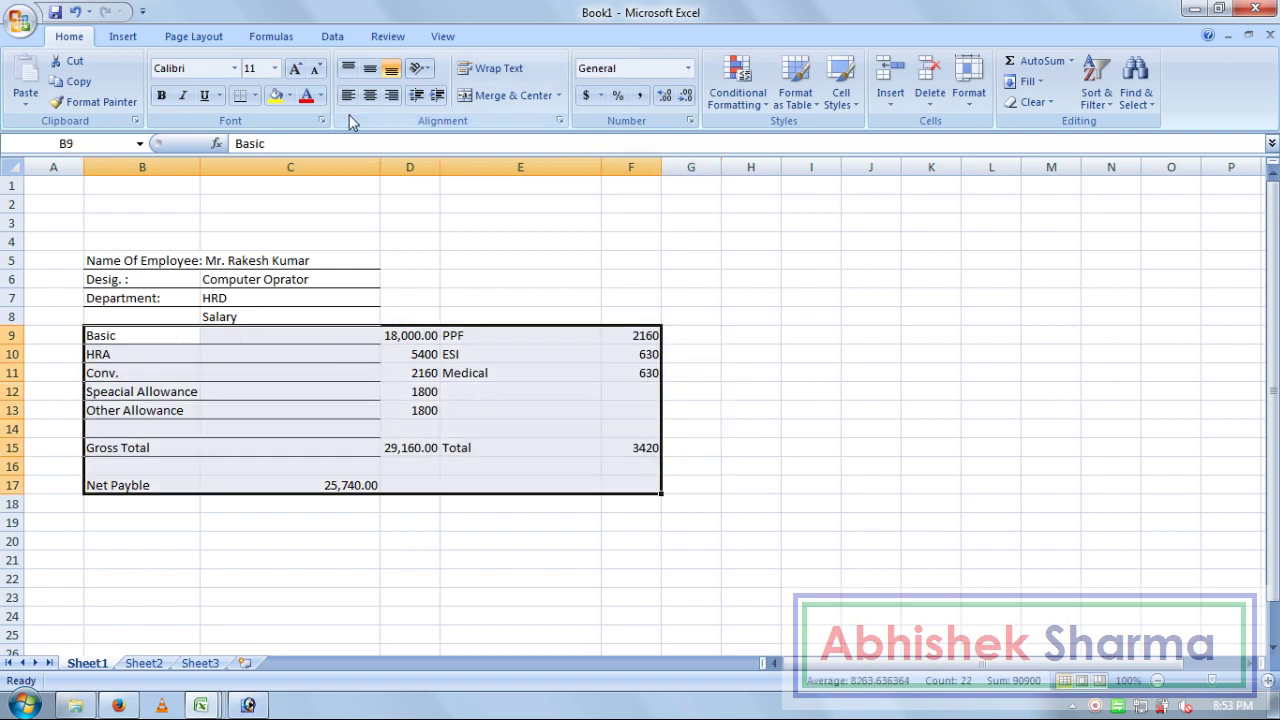
pyautogui.click(255, 95)
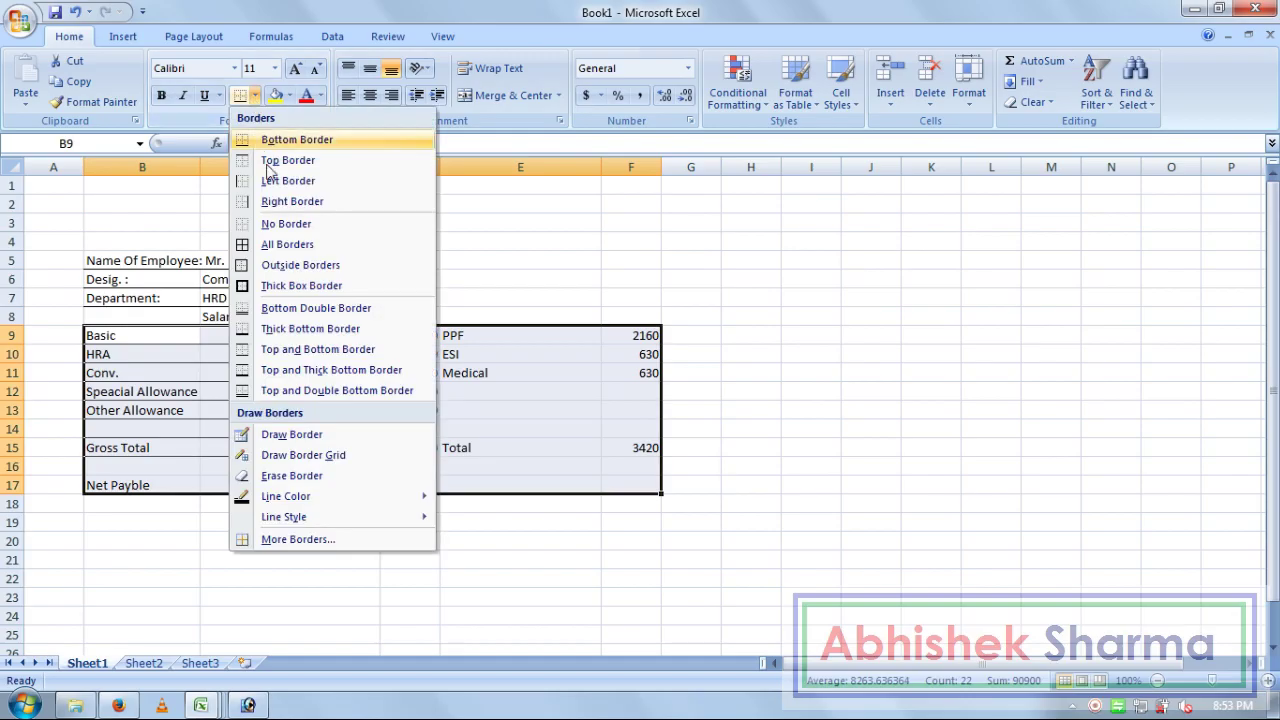
pyautogui.click(273, 247)
pyautogui.click(714, 374)
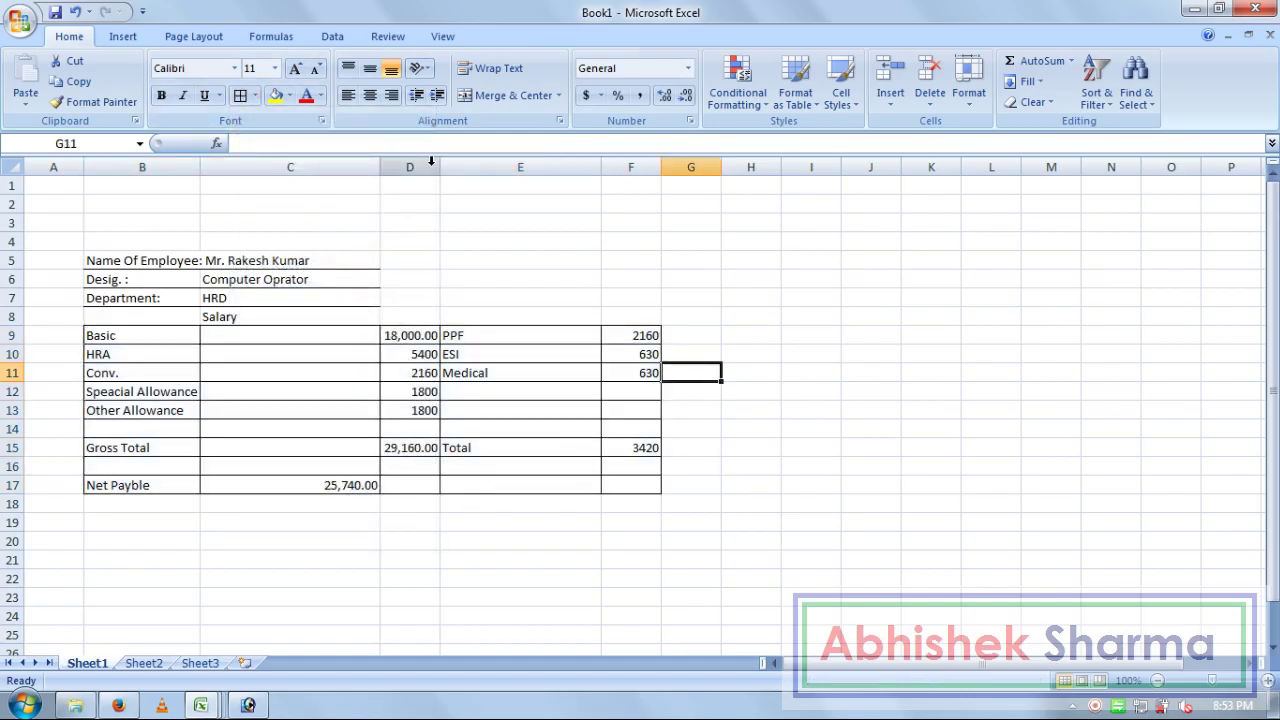
pyautogui.click(506, 536)
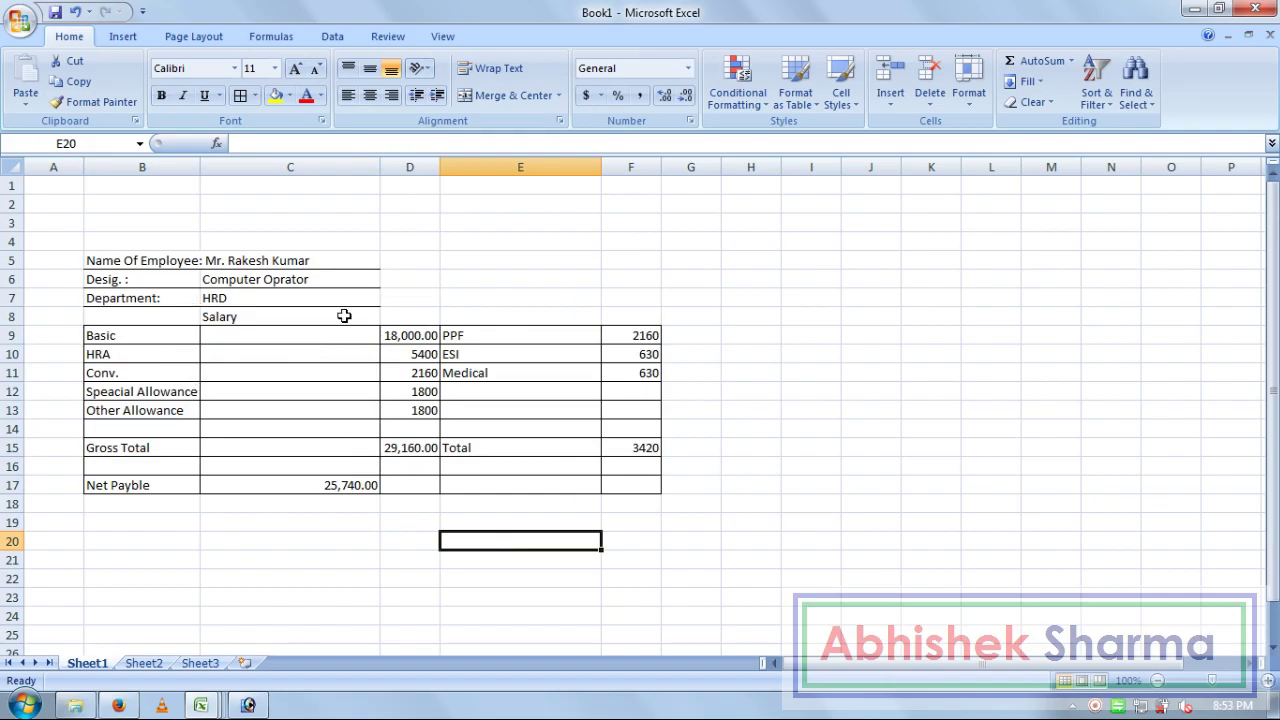
# Step: Border the employee details block B5:E8, then remove all borders from D5:E8
pyautogui.moveTo(95, 261); pyautogui.dragTo(604, 320)
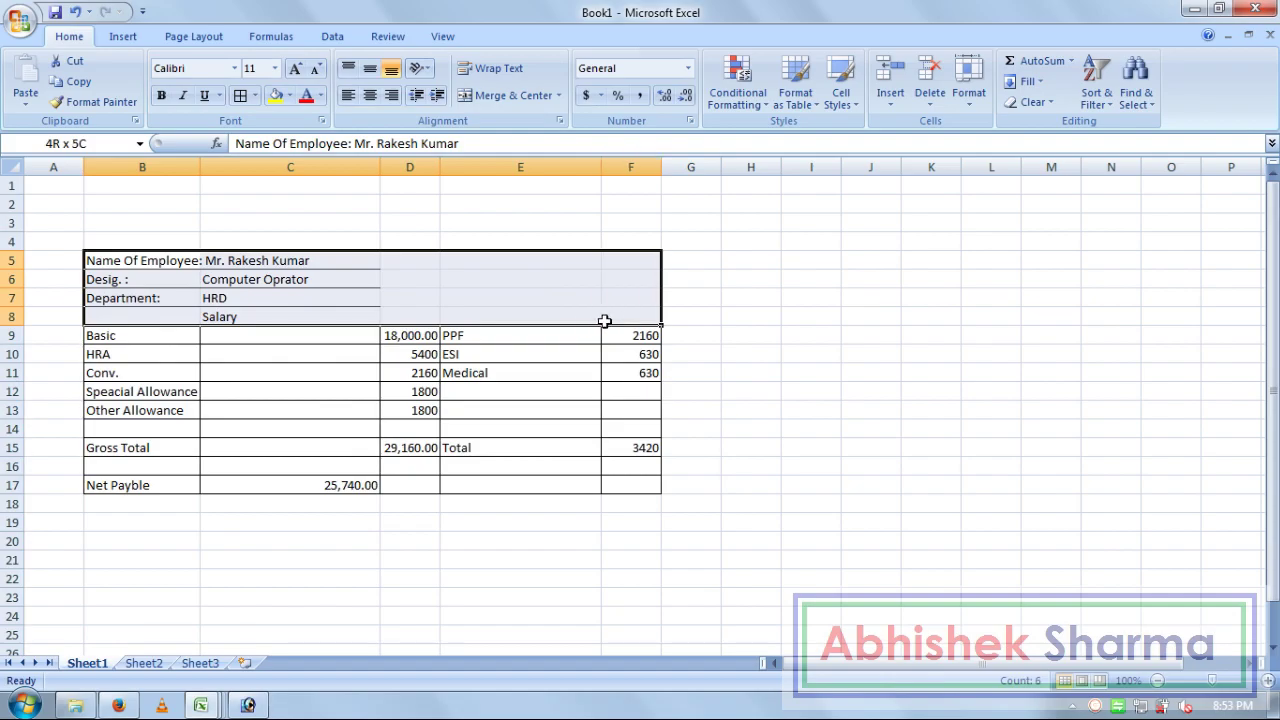
pyautogui.click(240, 95)
pyautogui.click(477, 391)
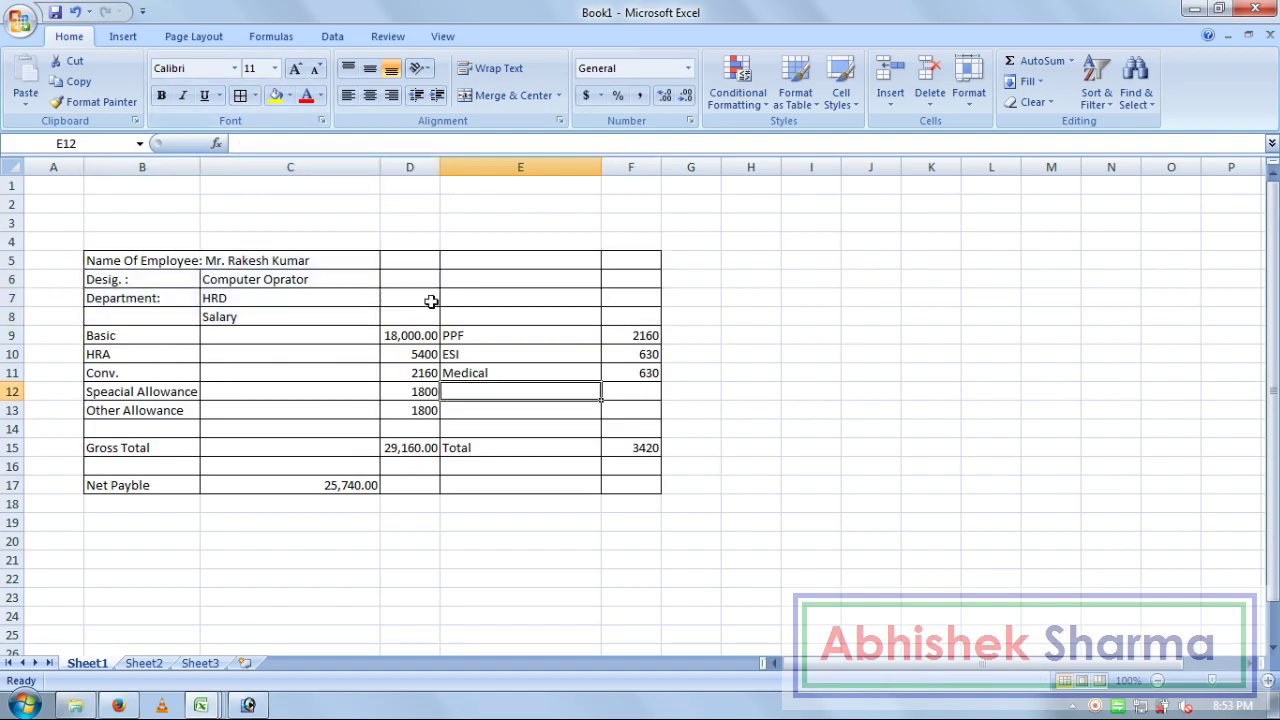
pyautogui.moveTo(414, 263); pyautogui.dragTo(480, 295)
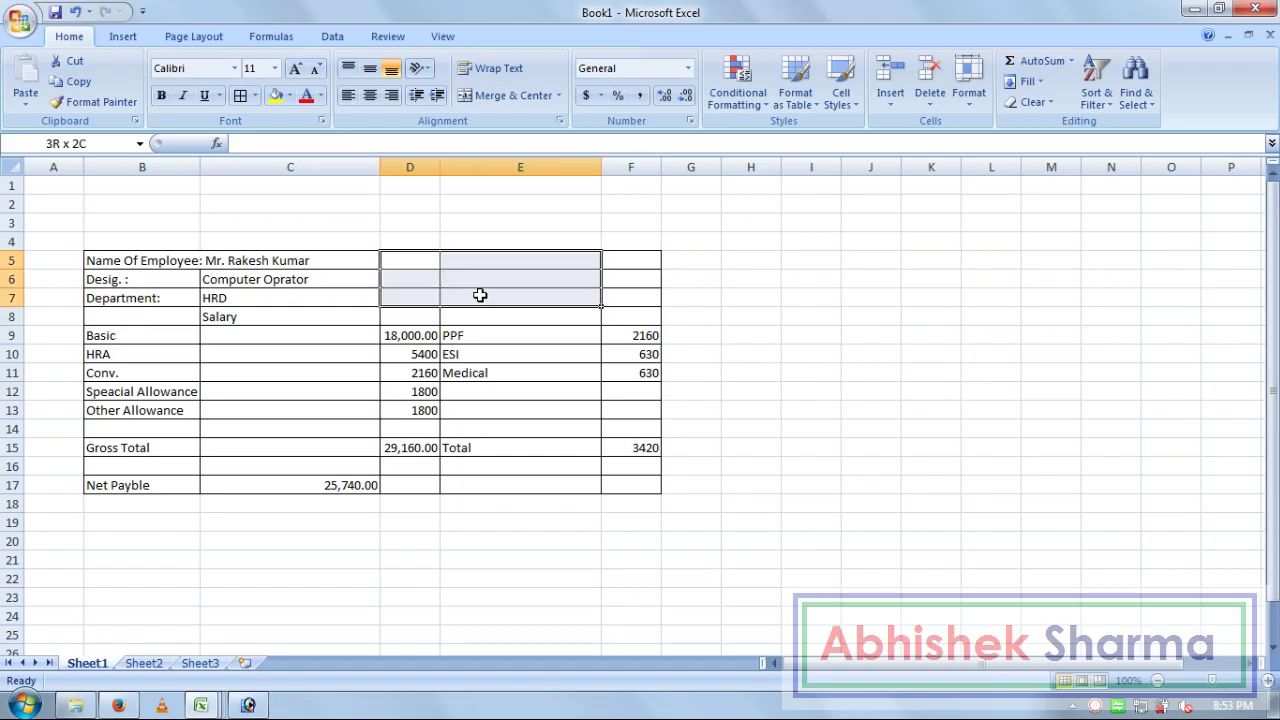
pyautogui.moveTo(480, 295); pyautogui.dragTo(567, 316)
pyautogui.click(255, 95)
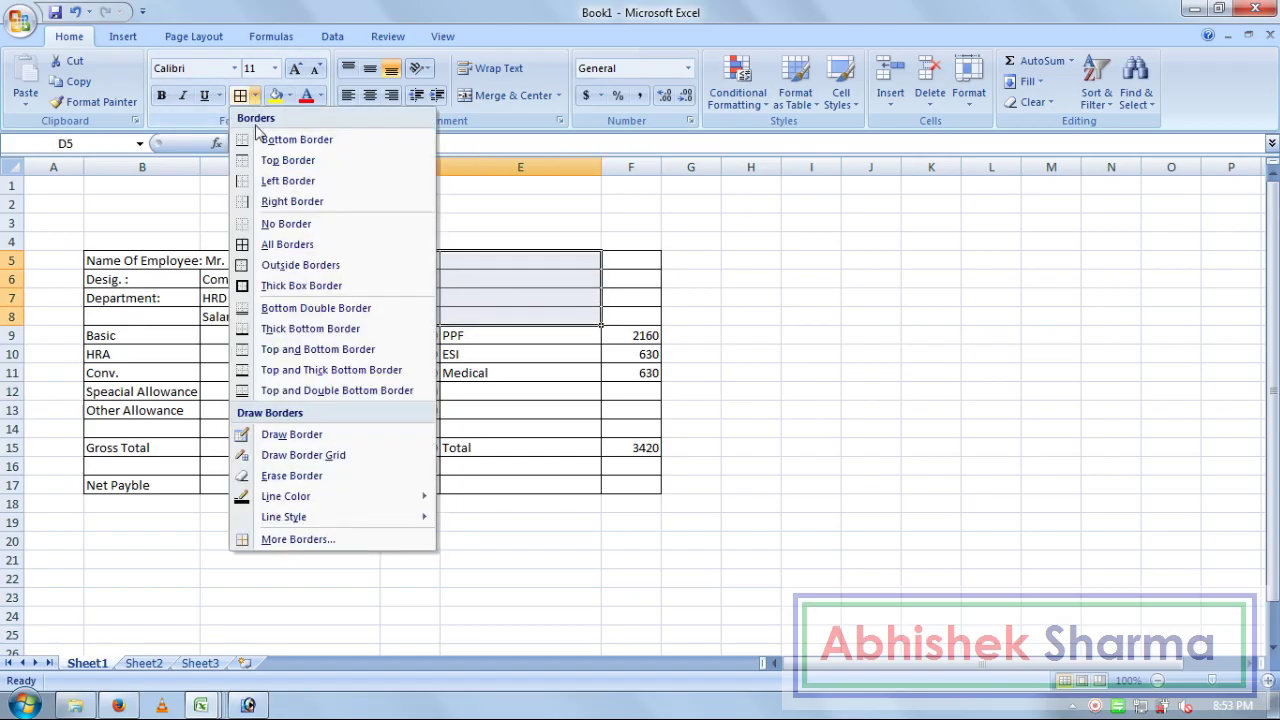
pyautogui.click(280, 223)
pyautogui.click(735, 297)
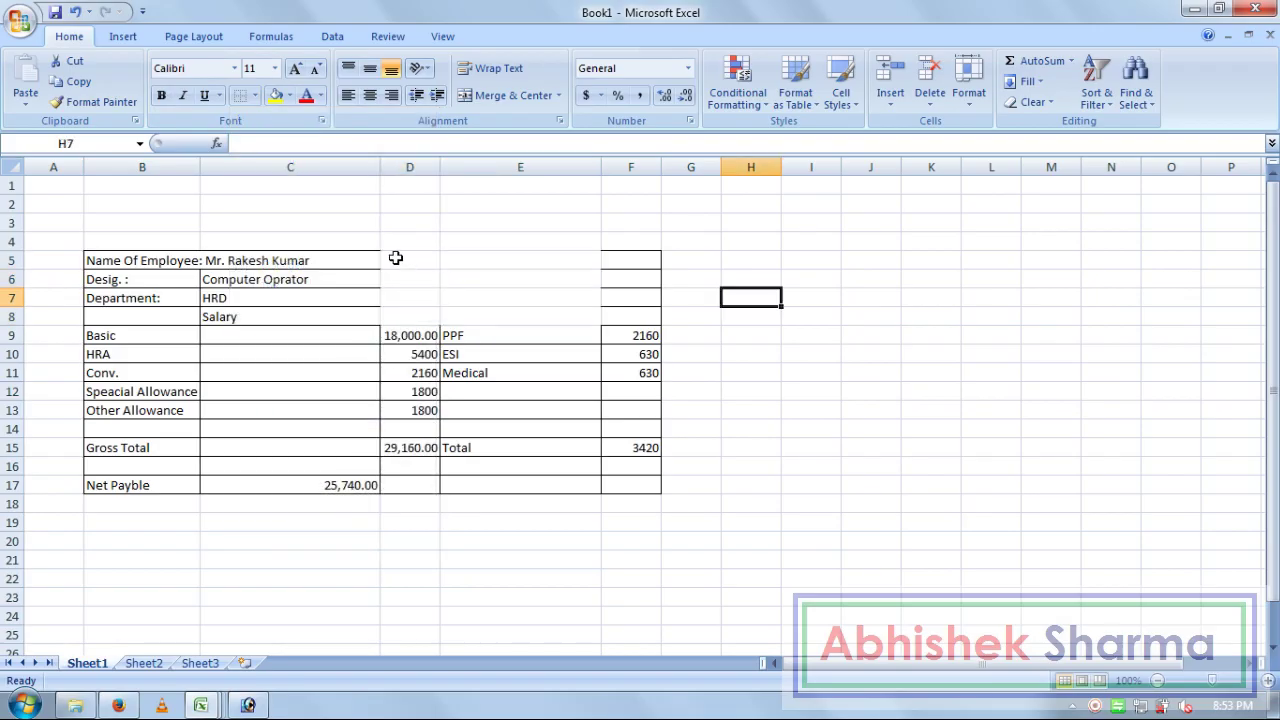
# Step: Add bottom borders under D6:E6, D7:E7 and D8:E8
pyautogui.moveTo(396, 258); pyautogui.dragTo(545, 258)
pyautogui.click(255, 95)
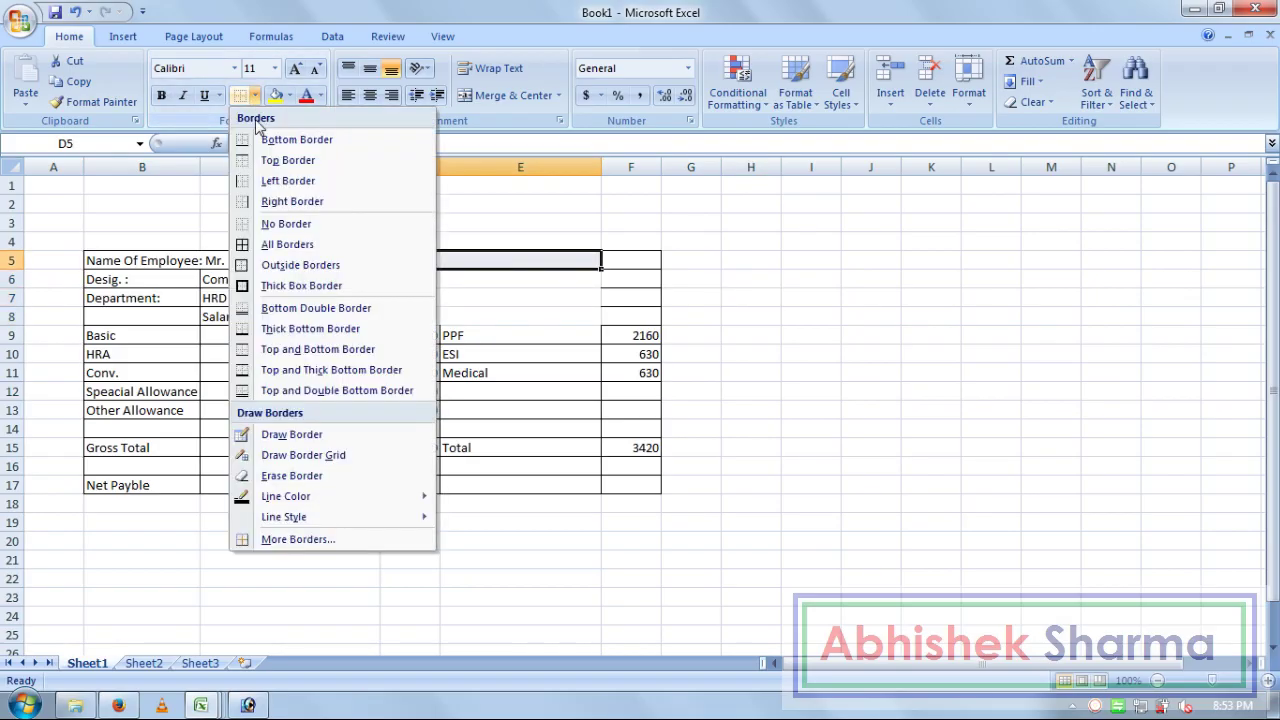
pyautogui.click(272, 141)
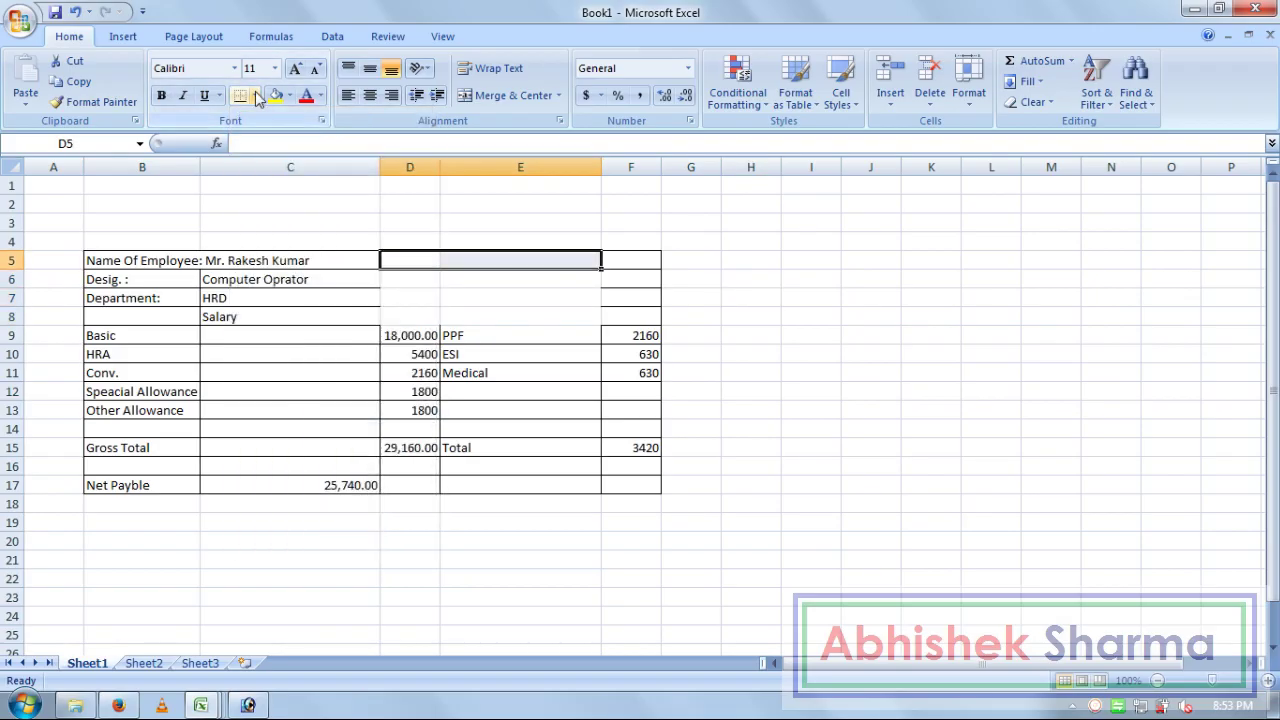
pyautogui.moveTo(407, 279); pyautogui.dragTo(545, 281)
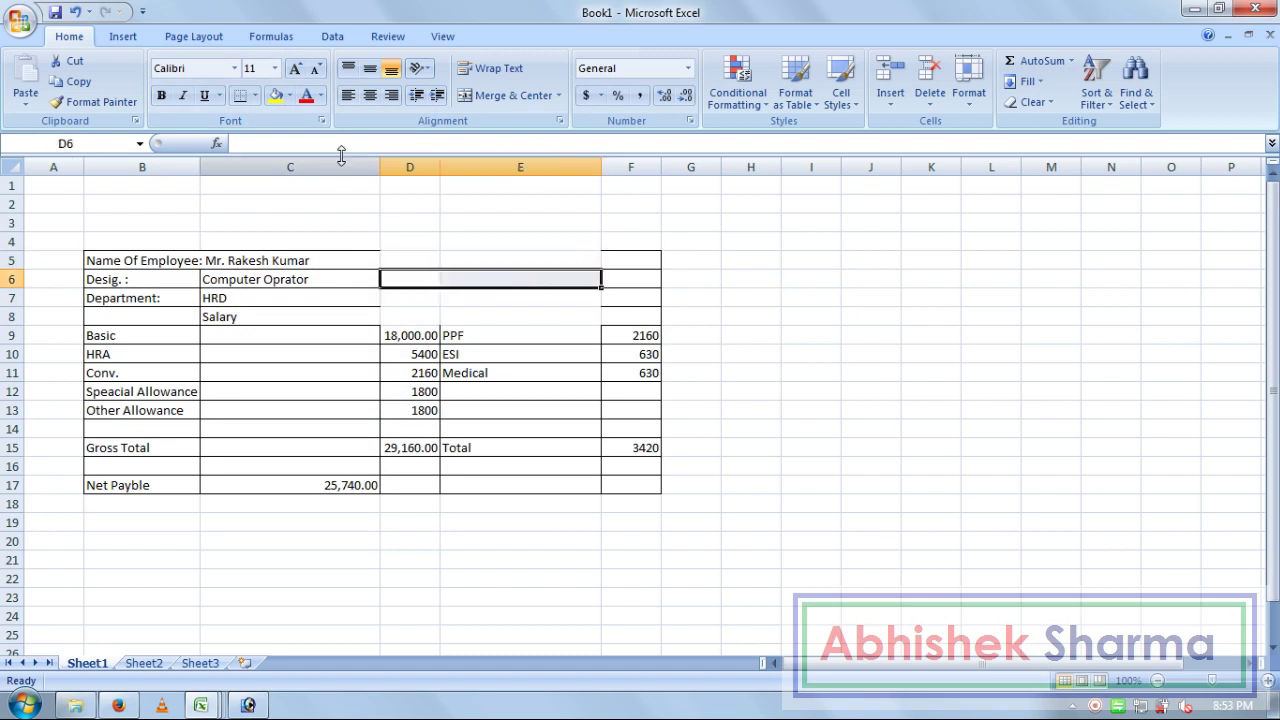
pyautogui.click(241, 95)
pyautogui.moveTo(414, 297); pyautogui.dragTo(520, 303)
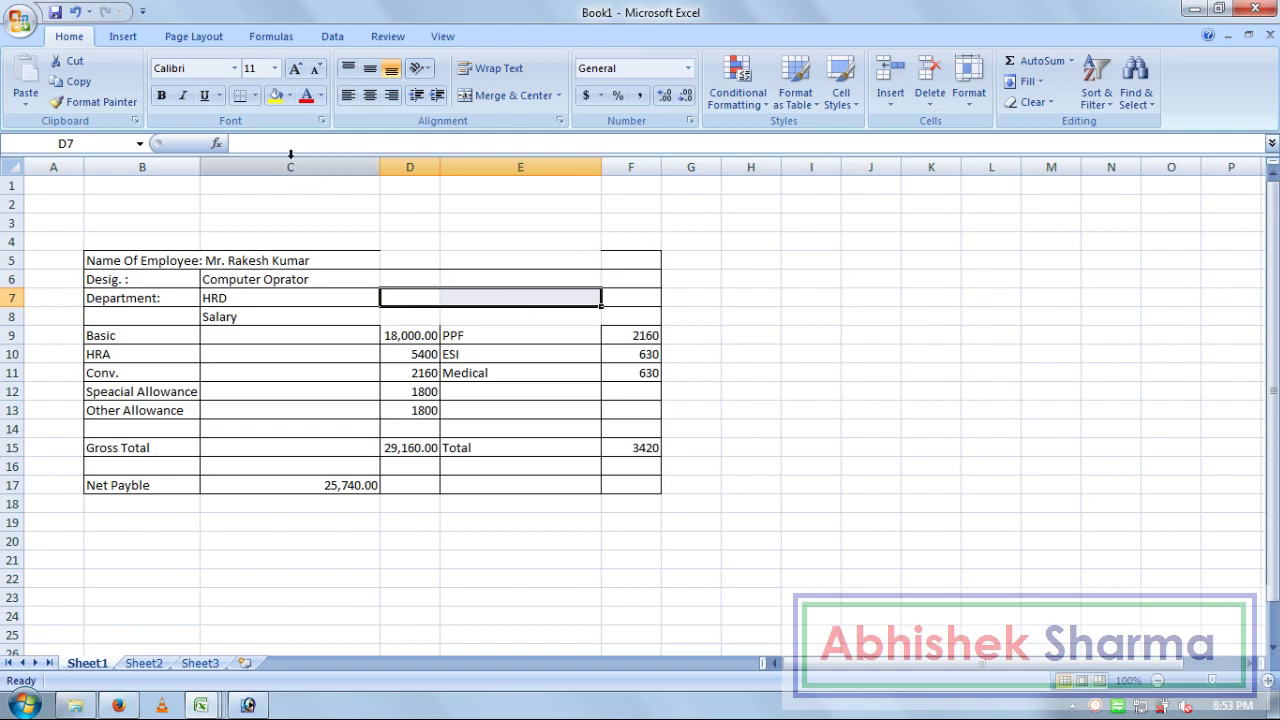
pyautogui.click(241, 95)
pyautogui.click(467, 334)
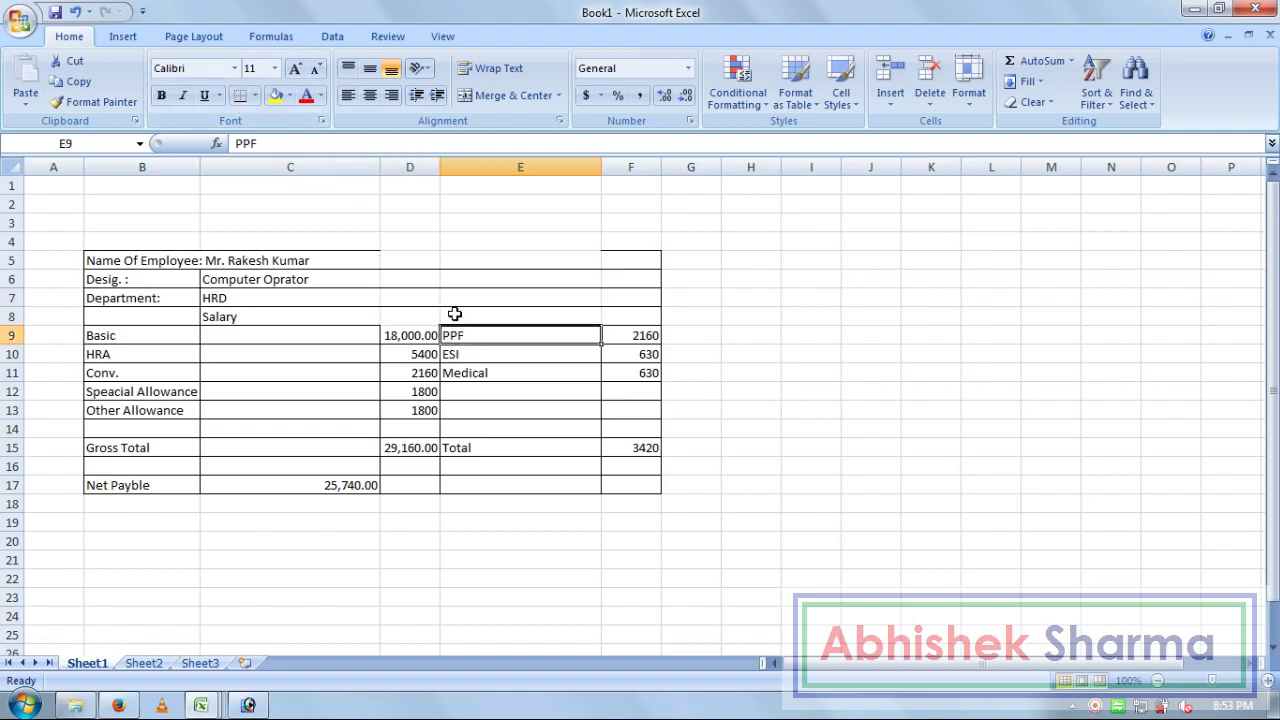
pyautogui.moveTo(389, 315); pyautogui.dragTo(528, 314)
pyautogui.click(245, 97)
pyautogui.click(748, 334)
# Step: Add a top border above D5:E5
pyautogui.click(393, 262)
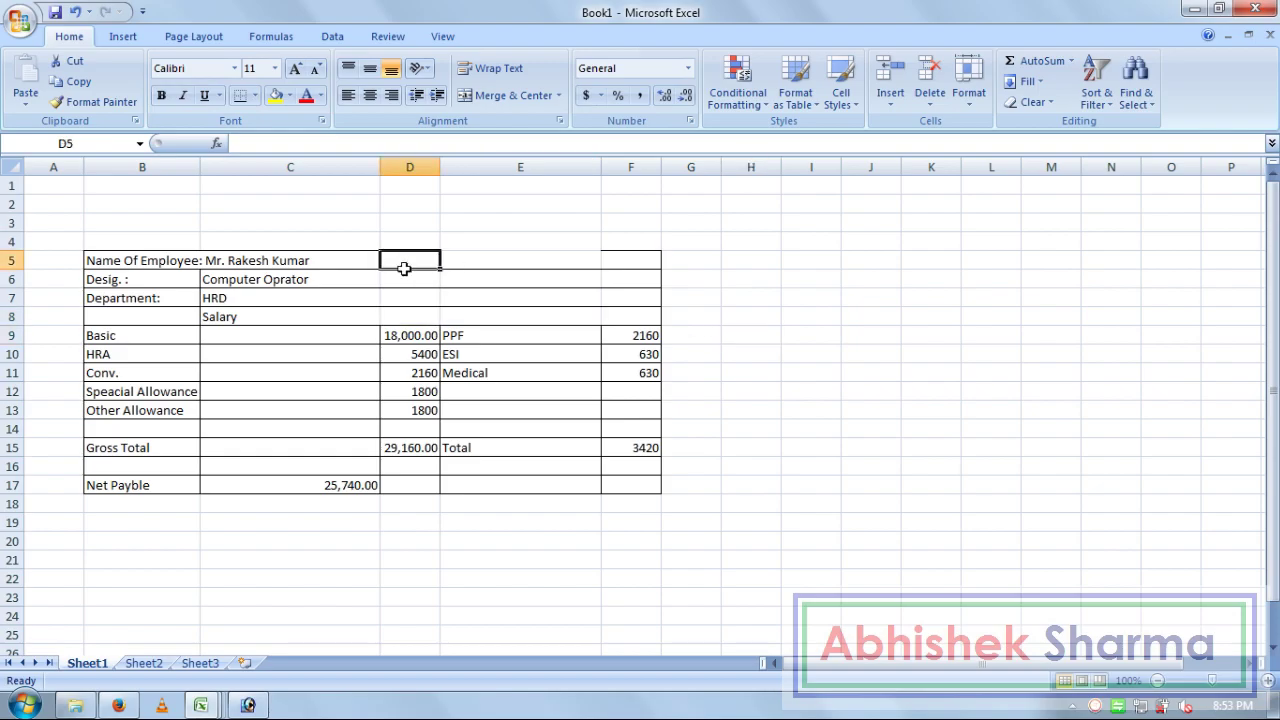
pyautogui.moveTo(393, 262); pyautogui.dragTo(581, 262)
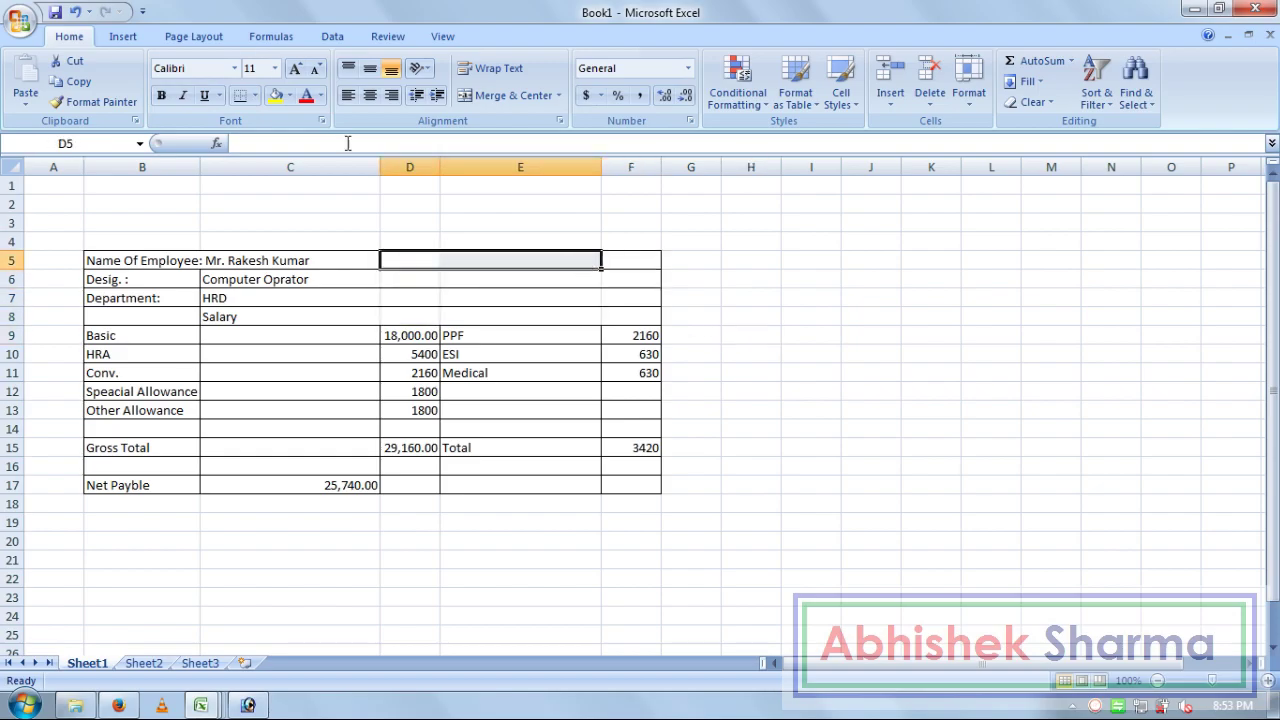
pyautogui.click(255, 96)
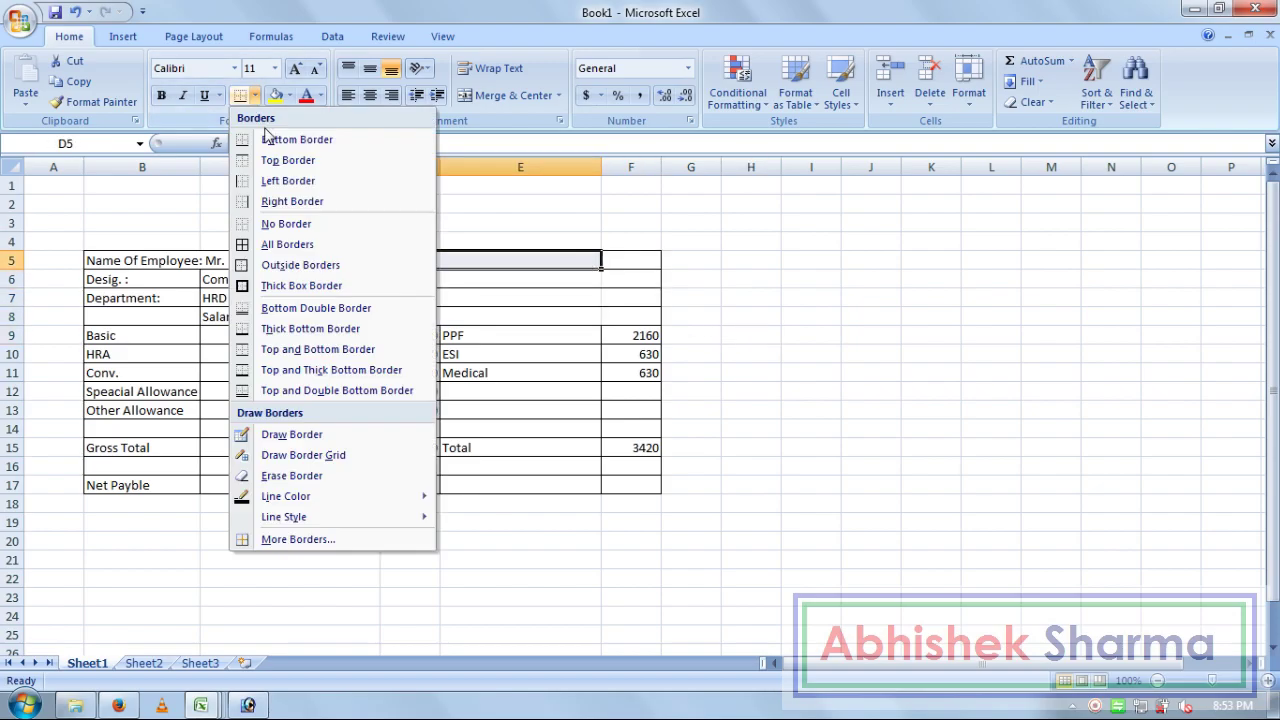
pyautogui.click(288, 160)
pyautogui.click(795, 317)
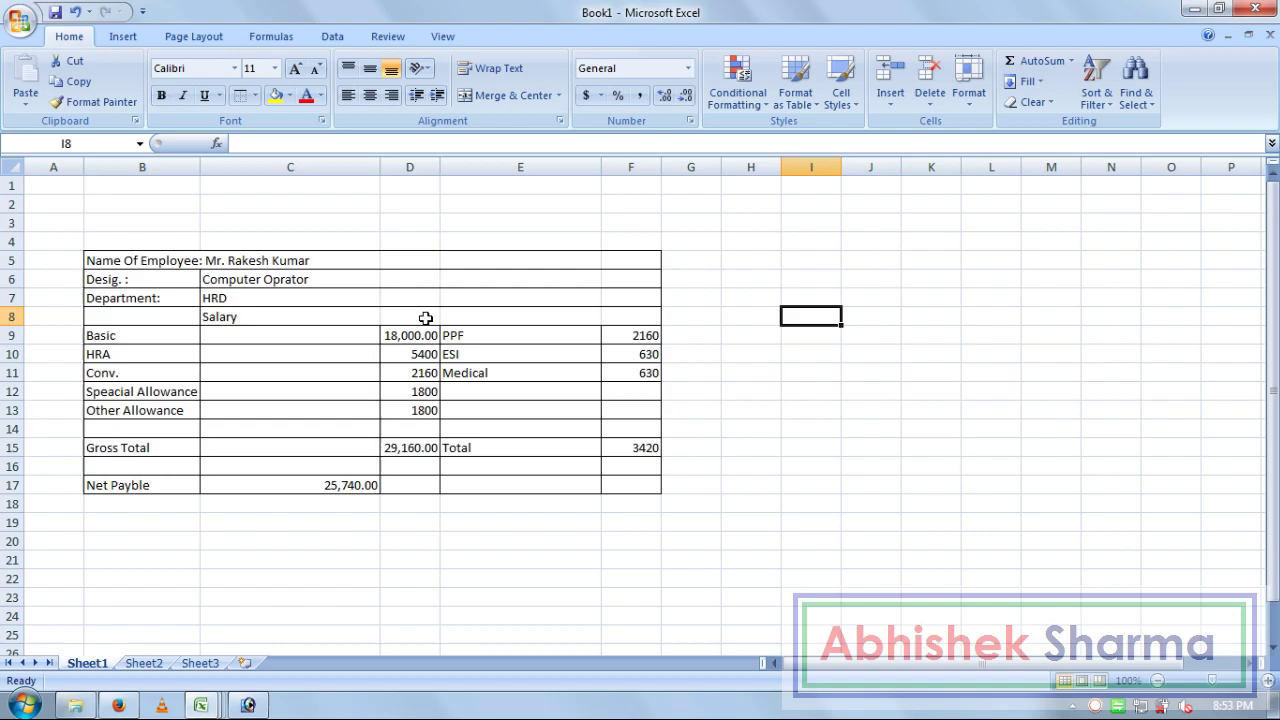
pyautogui.click(500, 316)
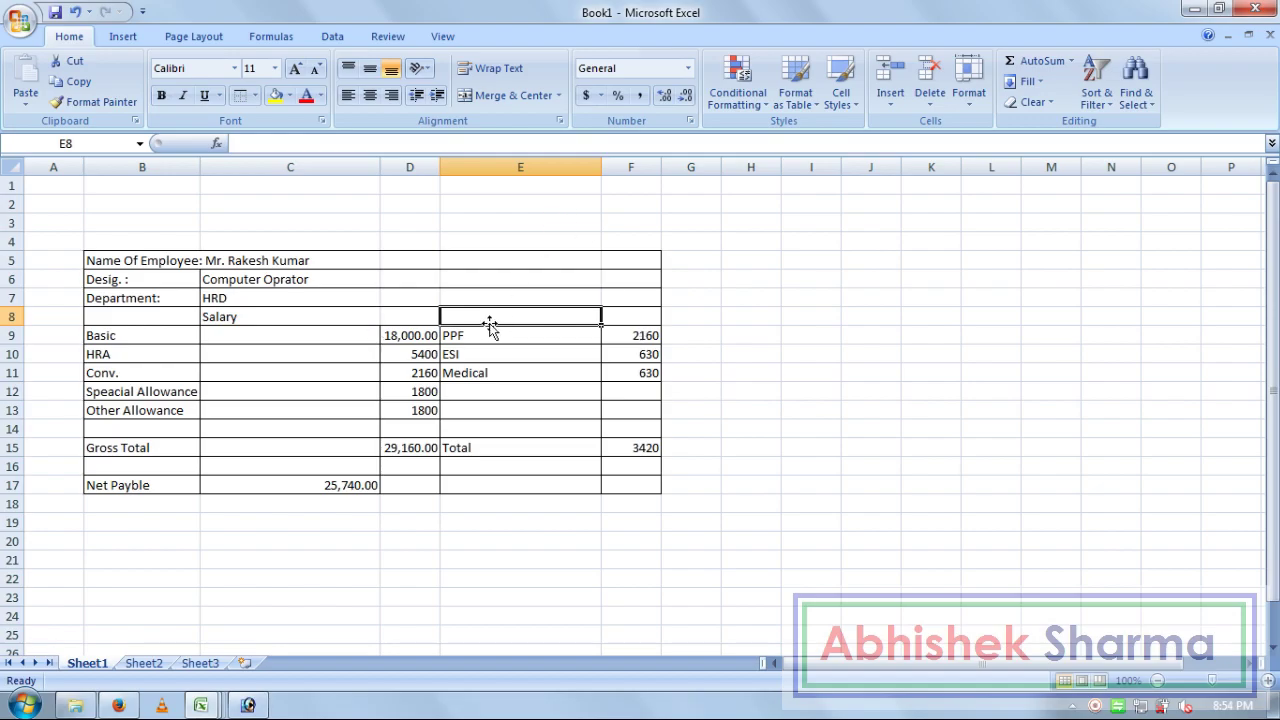
# Step: Type the heading 'Deduction' in E8 and widen column D slightly
pyautogui.write('Deduction')
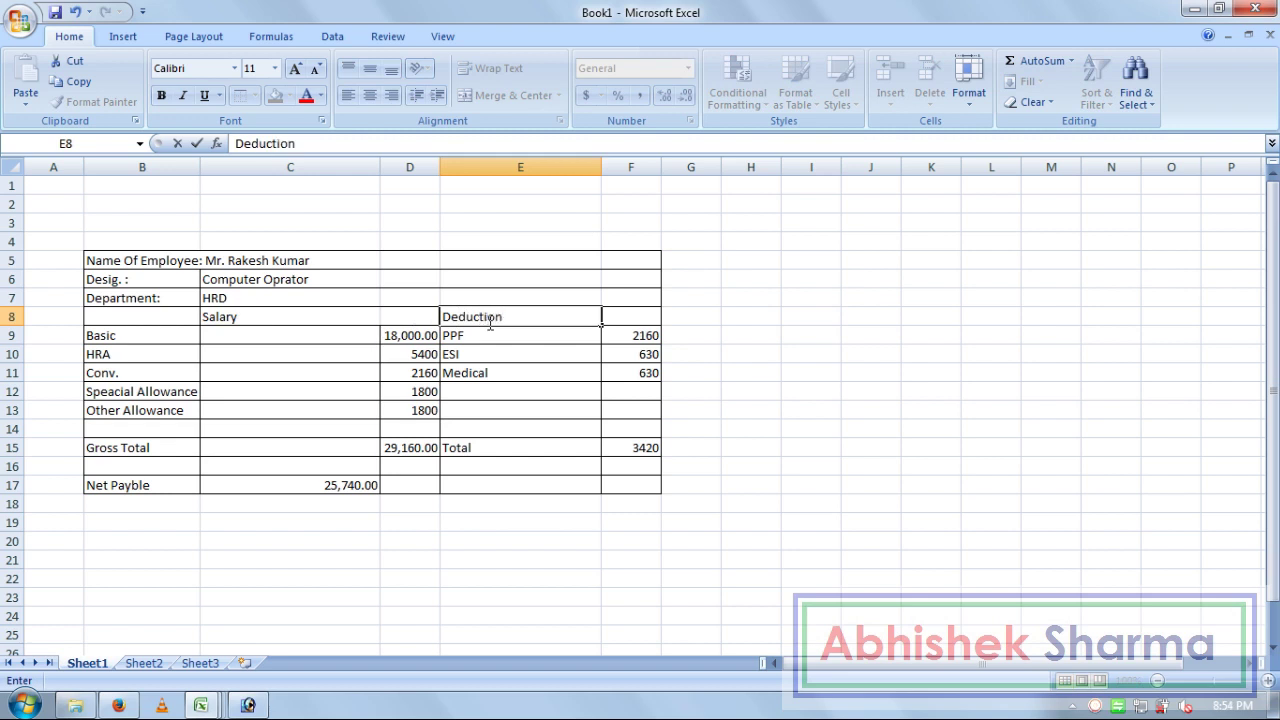
pyautogui.press('Return')
pyautogui.click(488, 318)
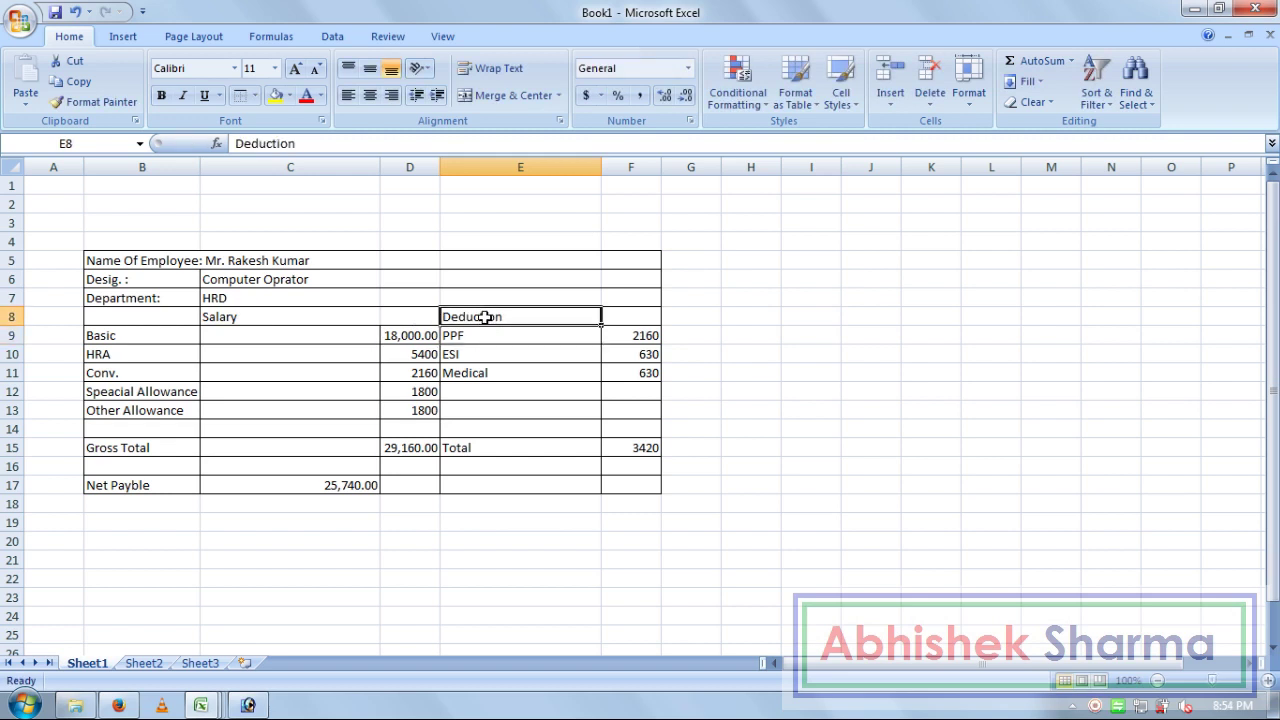
pyautogui.moveTo(442, 171); pyautogui.dragTo(452, 171)
pyautogui.click(718, 437)
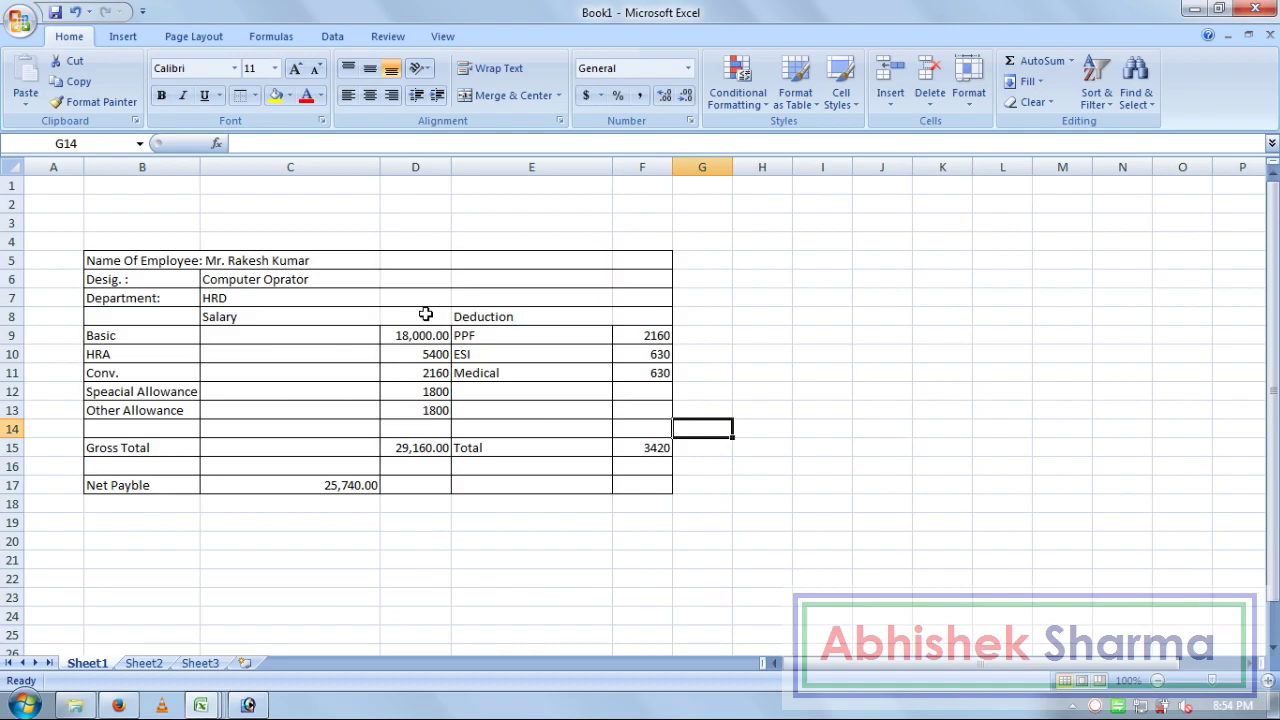
pyautogui.moveTo(391, 314); pyautogui.dragTo(539, 332)
pyautogui.moveTo(612, 318); pyautogui.dragTo(596, 314)
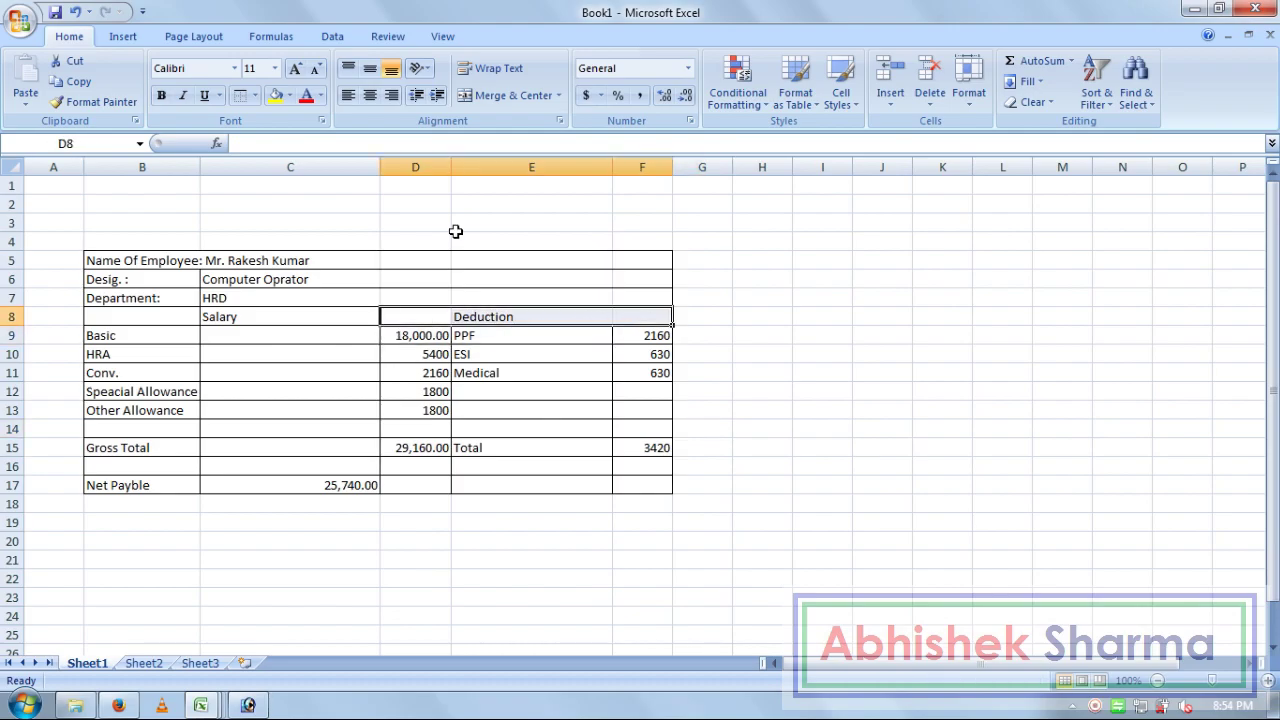
# Step: Apply All Borders to the header cells D8:F8
pyautogui.click(256, 96)
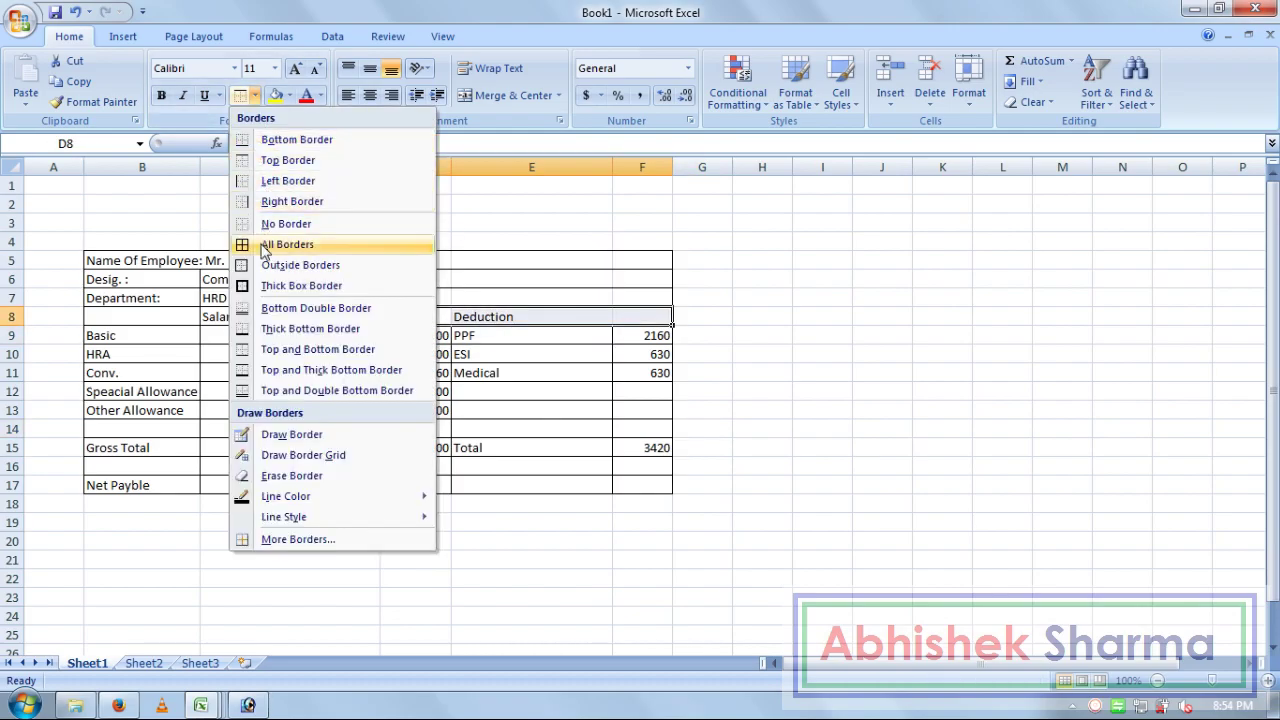
pyautogui.click(275, 243)
pyautogui.click(837, 284)
pyautogui.click(806, 495)
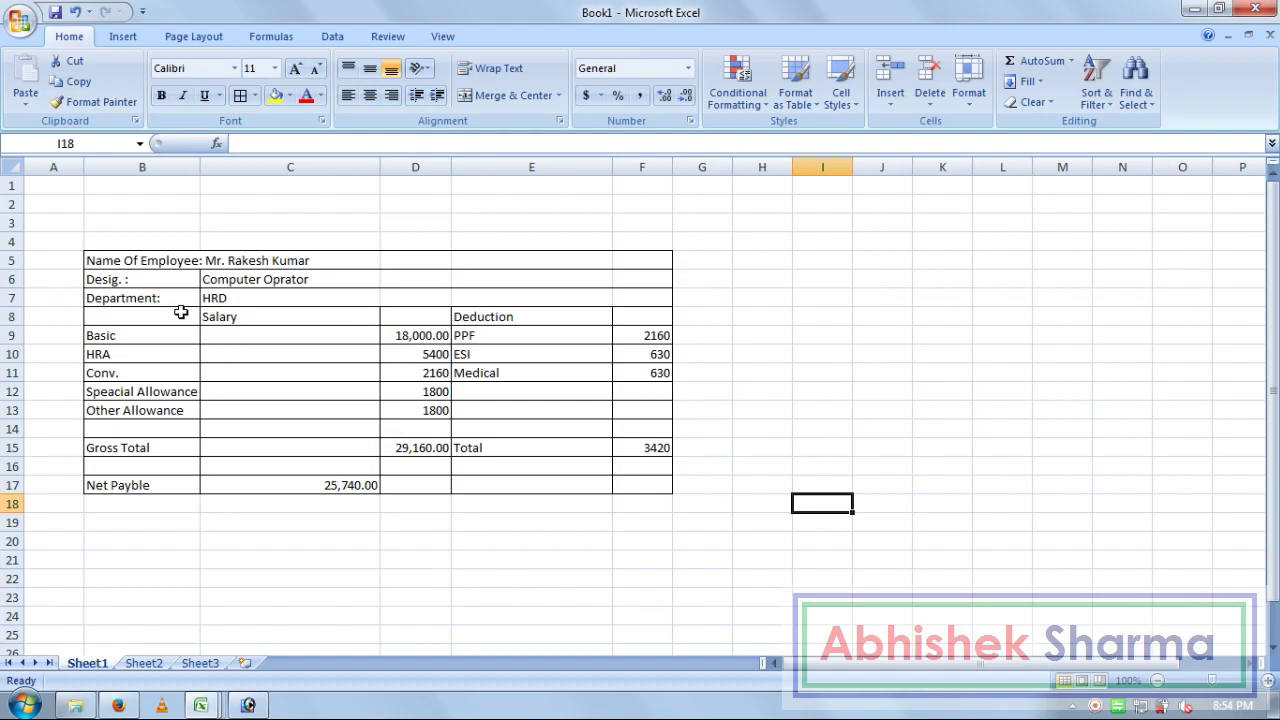
# Step: Apply All Borders to the row 8 header cells B8:E8
pyautogui.moveTo(180, 314); pyautogui.dragTo(609, 320)
pyautogui.click(256, 96)
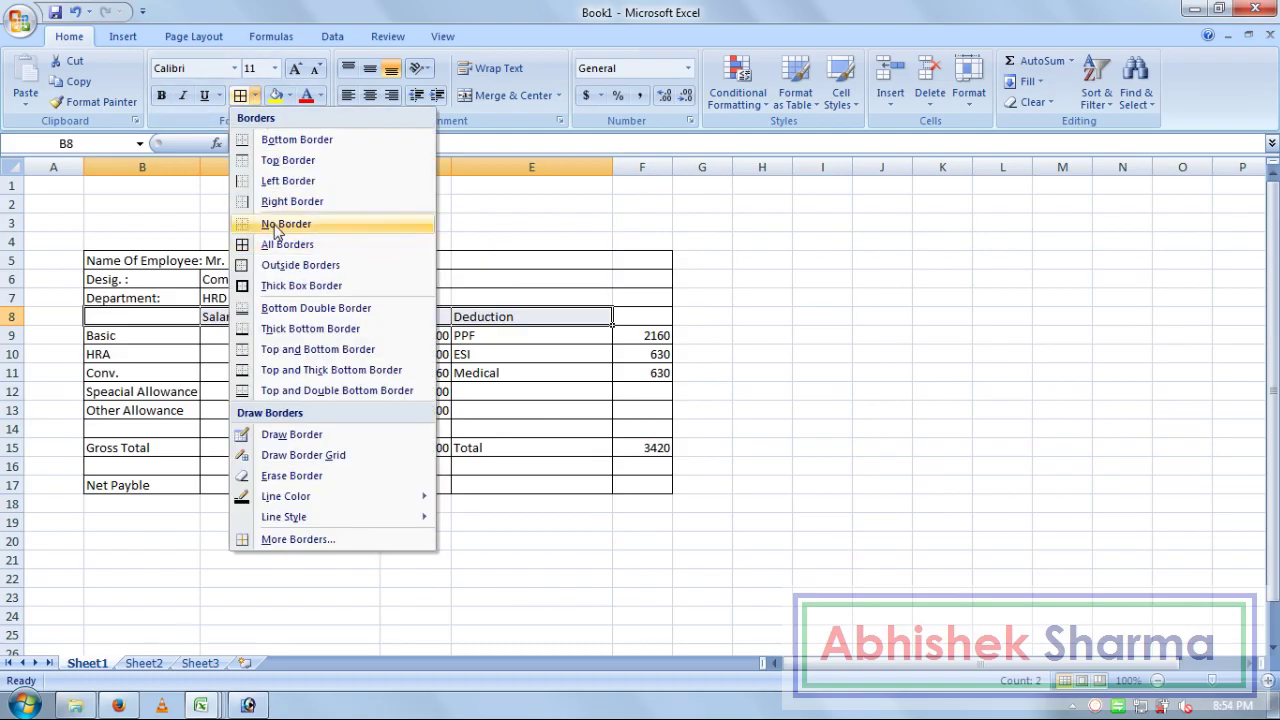
pyautogui.click(290, 243)
pyautogui.click(760, 378)
# Step: Add a top border across B8:E8
pyautogui.moveTo(577, 320)
pyautogui.mouseDown()
pyautogui.moveTo(277, 333)
pyautogui.moveTo(171, 316)
pyautogui.mouseUp()
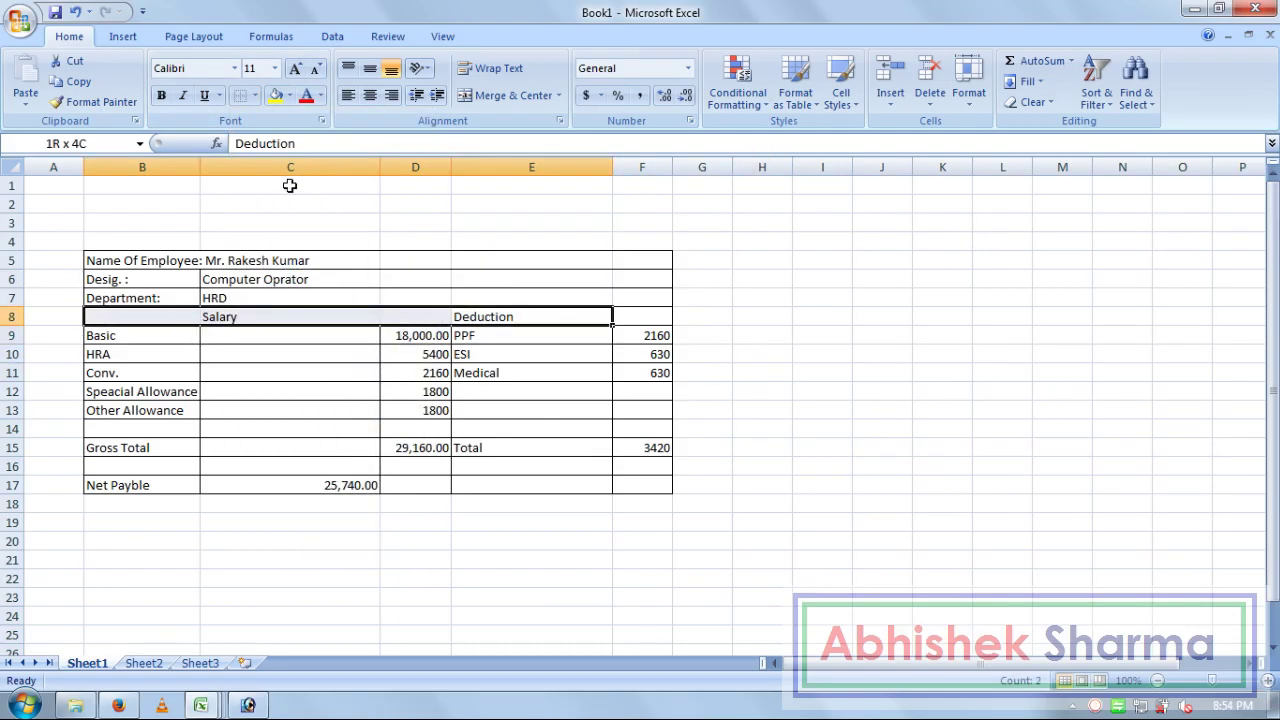
pyautogui.click(257, 95)
pyautogui.click(266, 140)
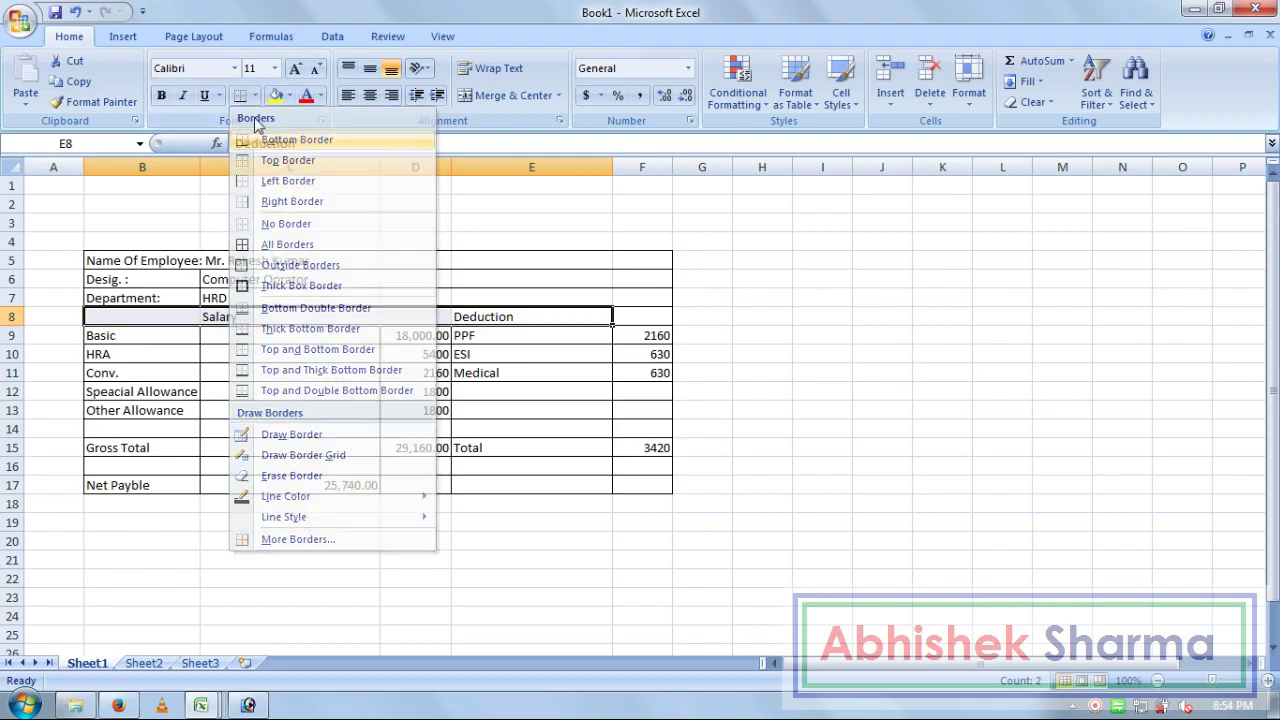
pyautogui.click(256, 95)
pyautogui.click(275, 160)
pyautogui.click(857, 320)
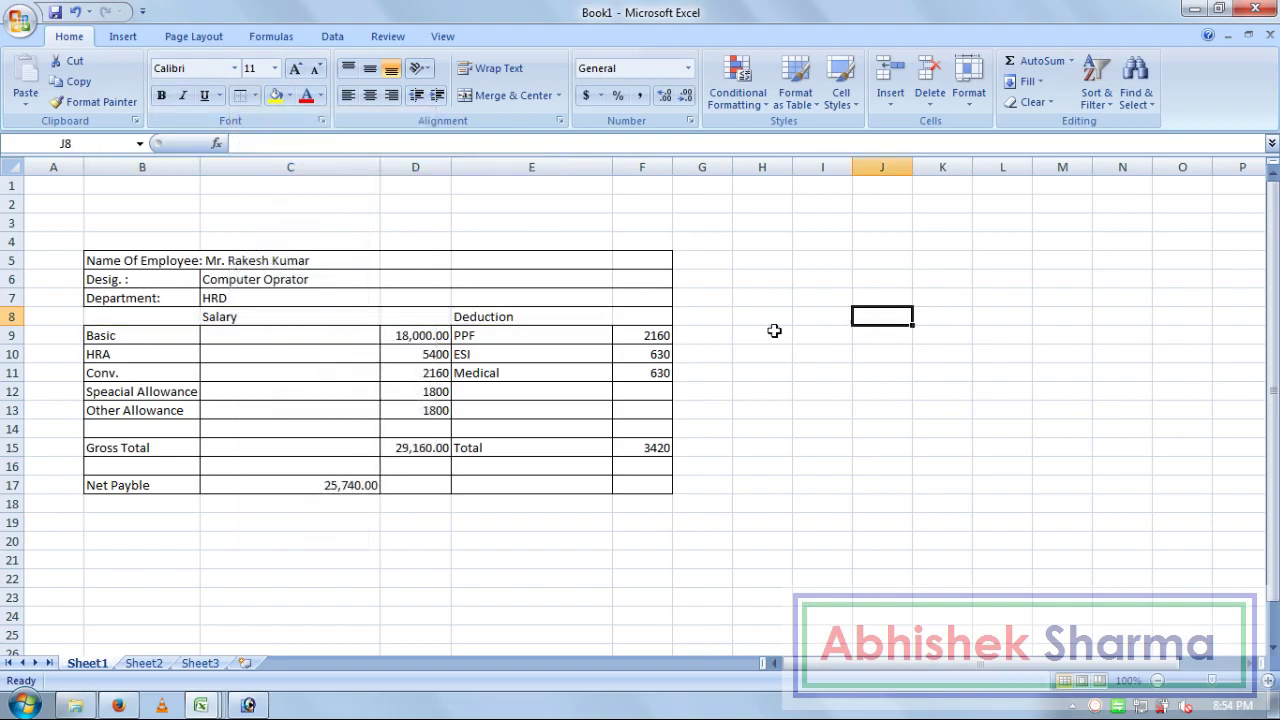
# Step: Review the D8 and E8 header cells and re-enter the Salary heading in C8
pyautogui.click(436, 314)
pyautogui.click(461, 316)
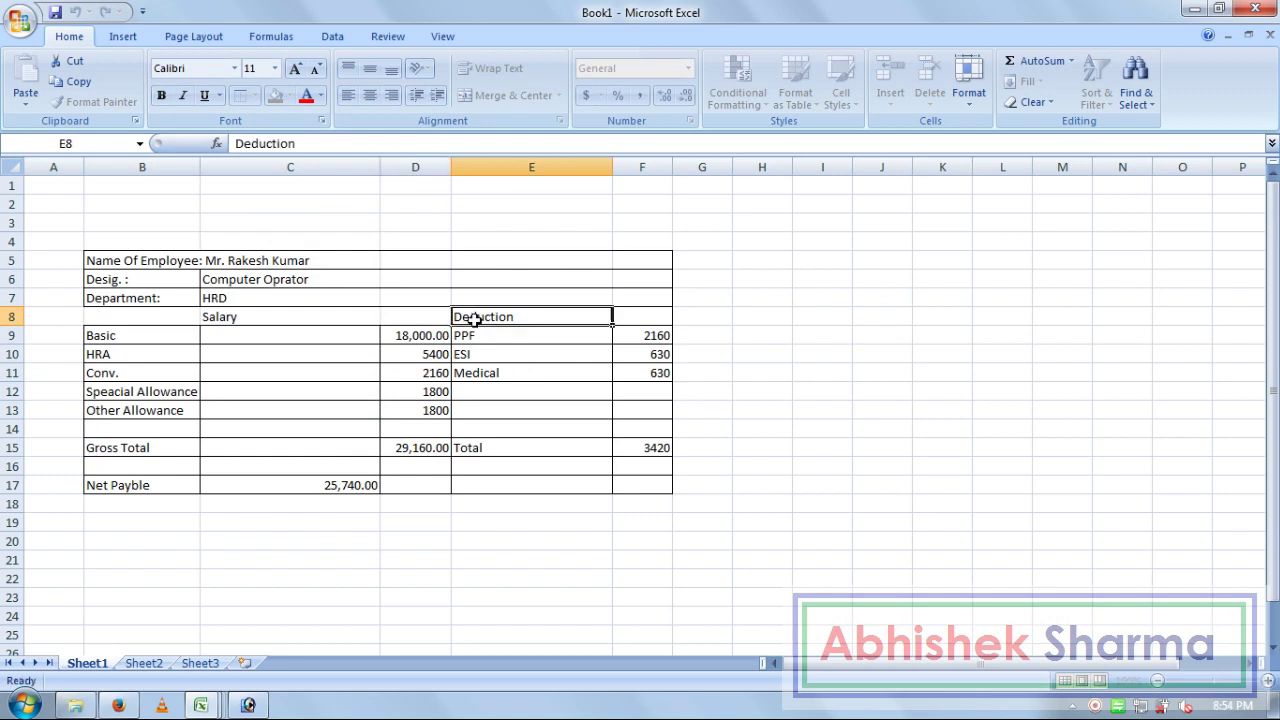
pyautogui.click(449, 316)
pyautogui.click(458, 316)
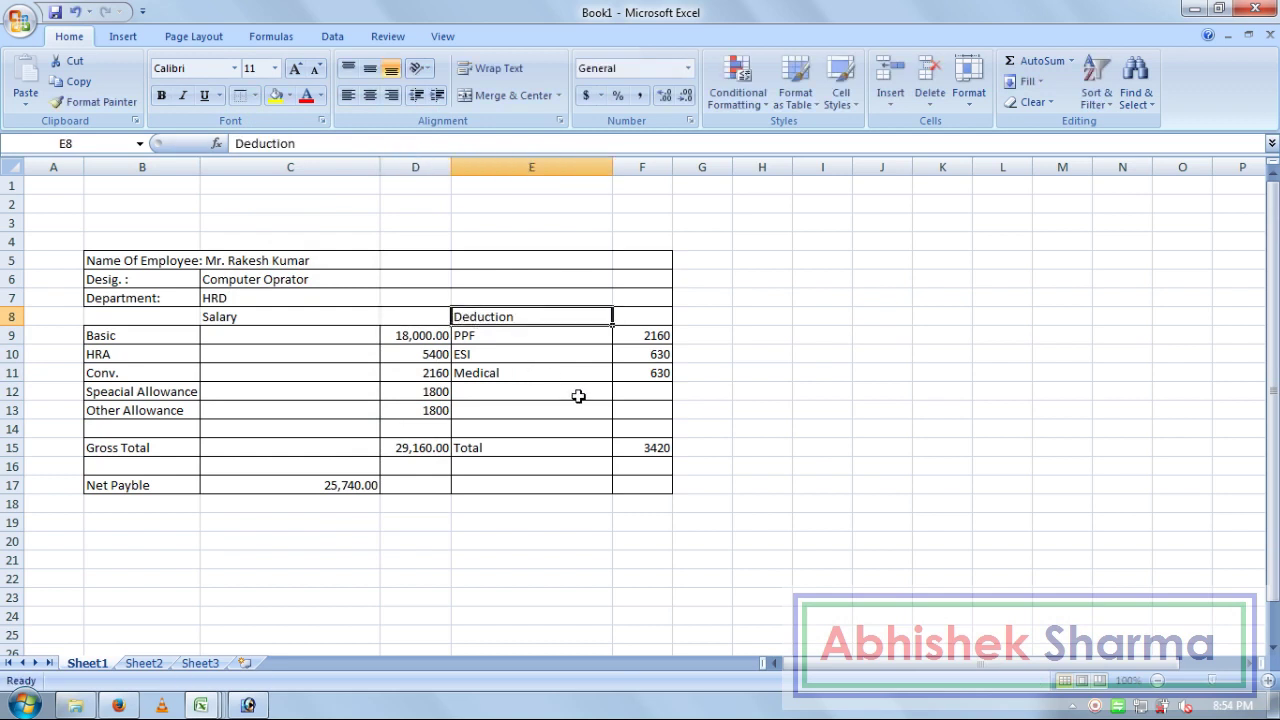
pyautogui.click(728, 315)
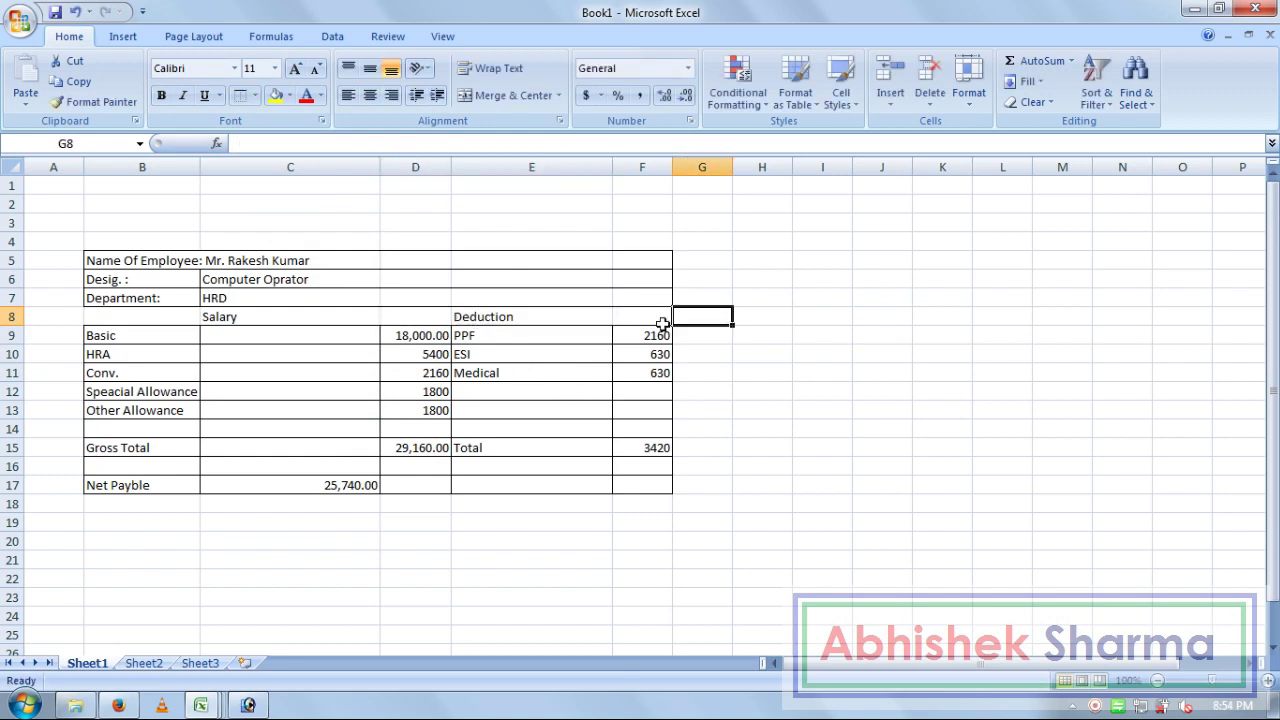
pyautogui.doubleClick(215, 316)
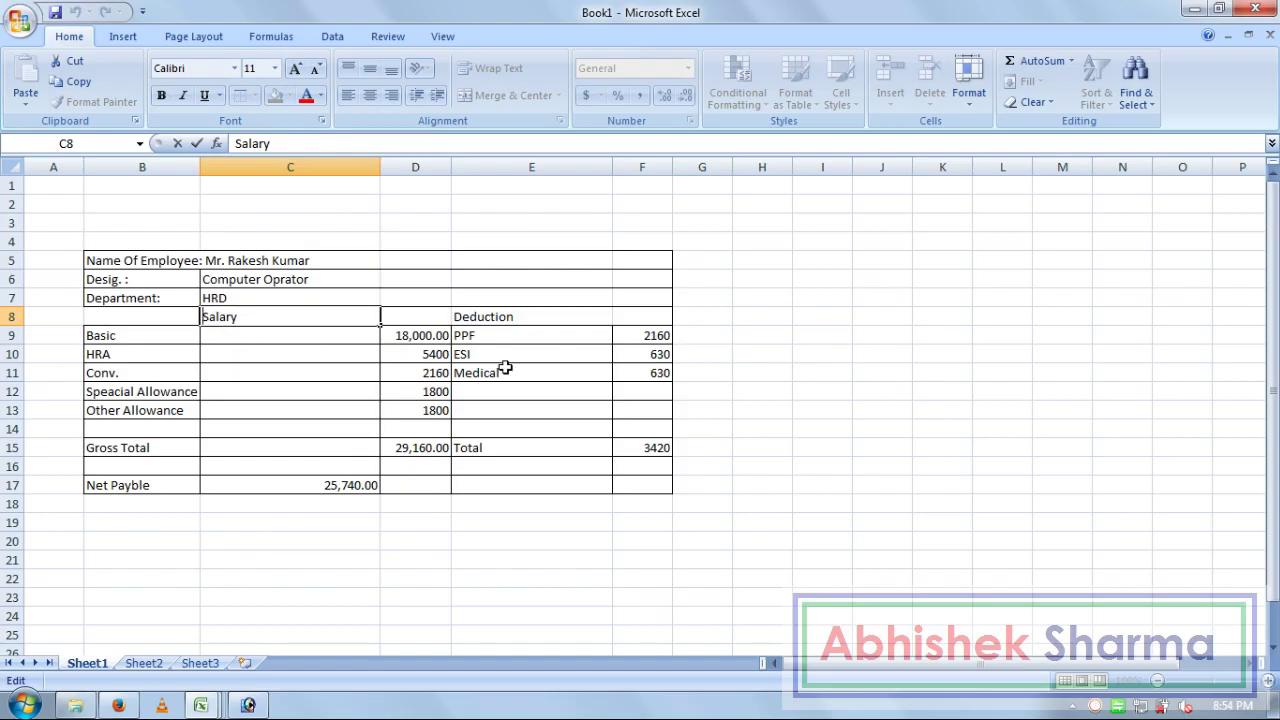
pyautogui.click(596, 356)
# Step: Give cell B8 a left border, undoing an accidental yellow fill first
pyautogui.click(121, 316)
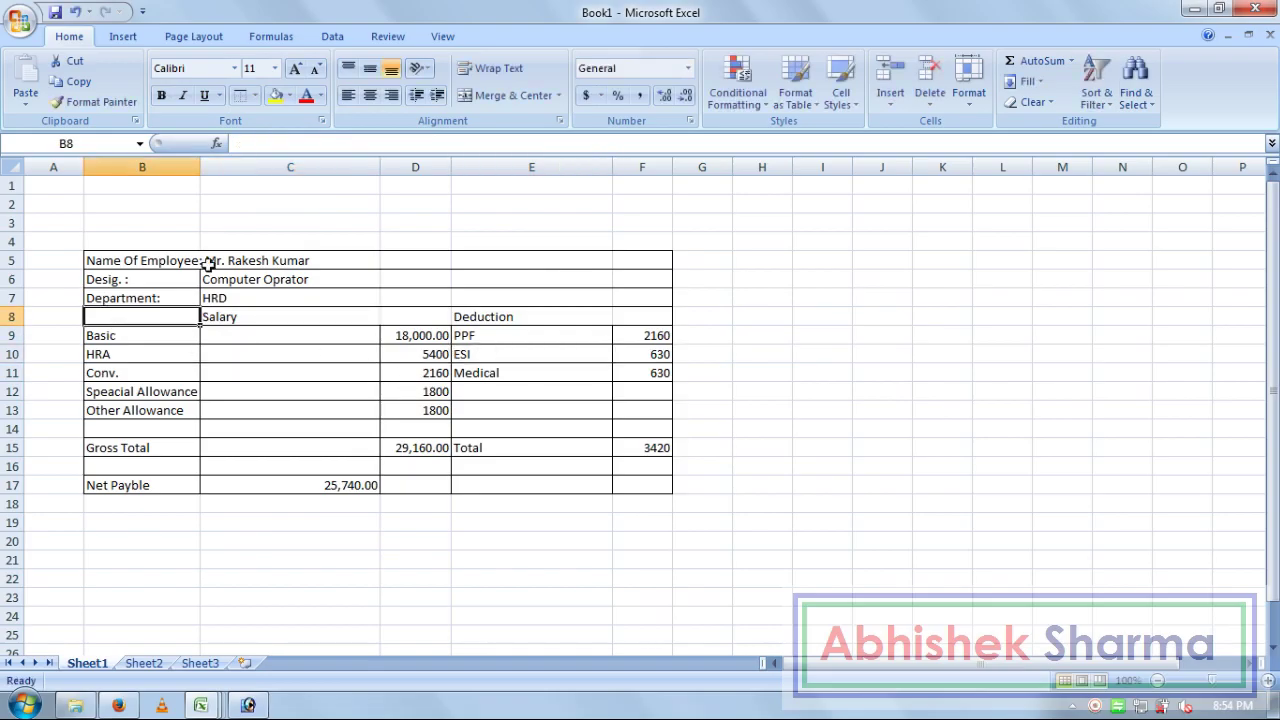
pyautogui.click(276, 96)
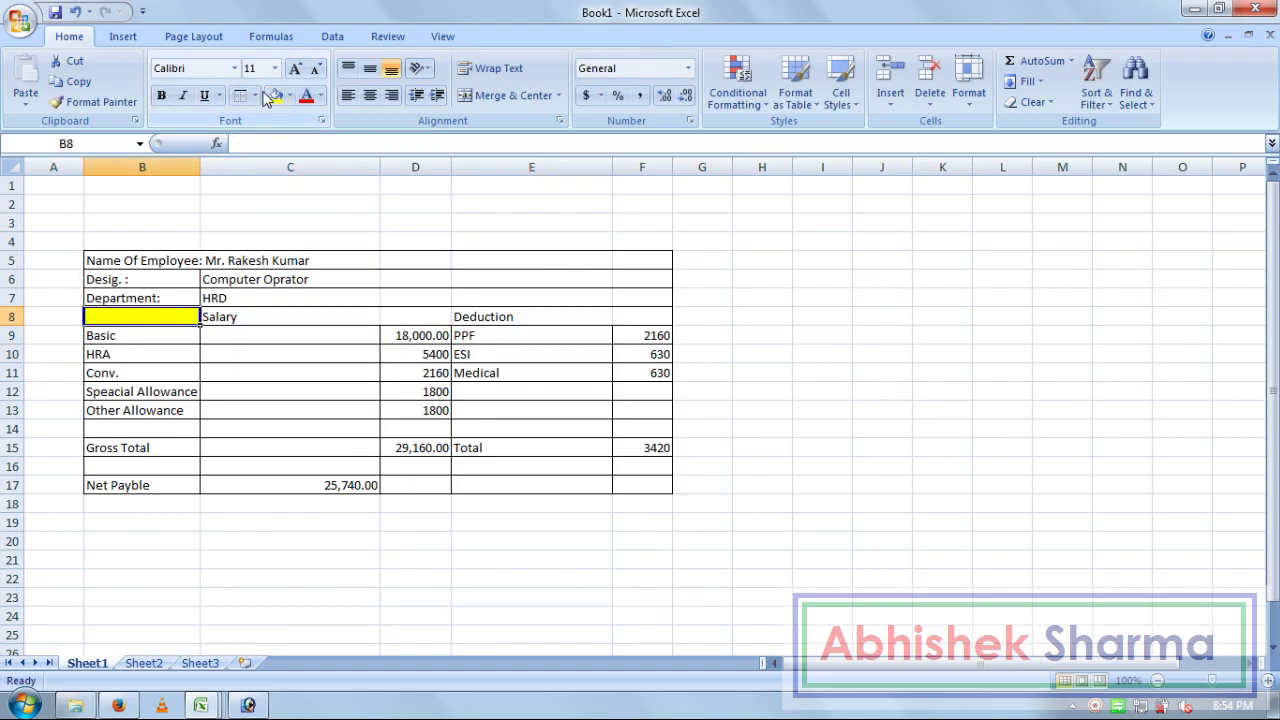
pyautogui.hotkey('ctrl', 'z')
pyautogui.click(256, 96)
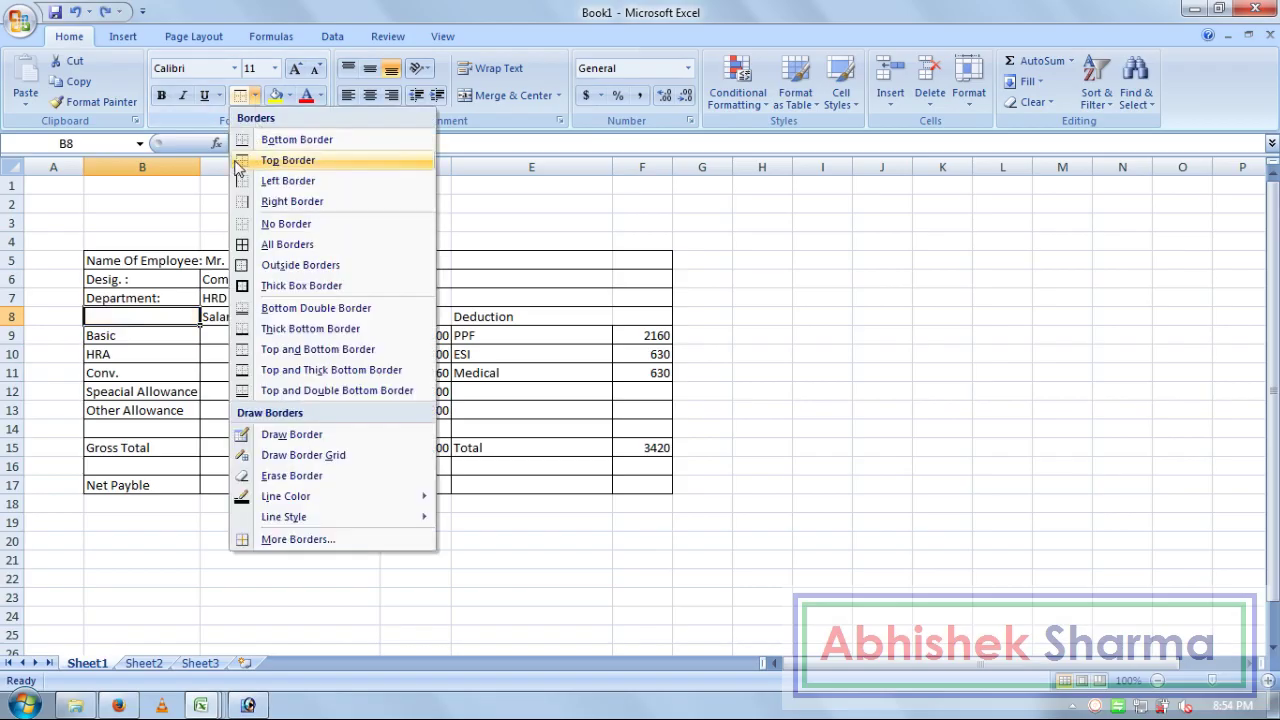
pyautogui.click(258, 190)
pyautogui.click(943, 391)
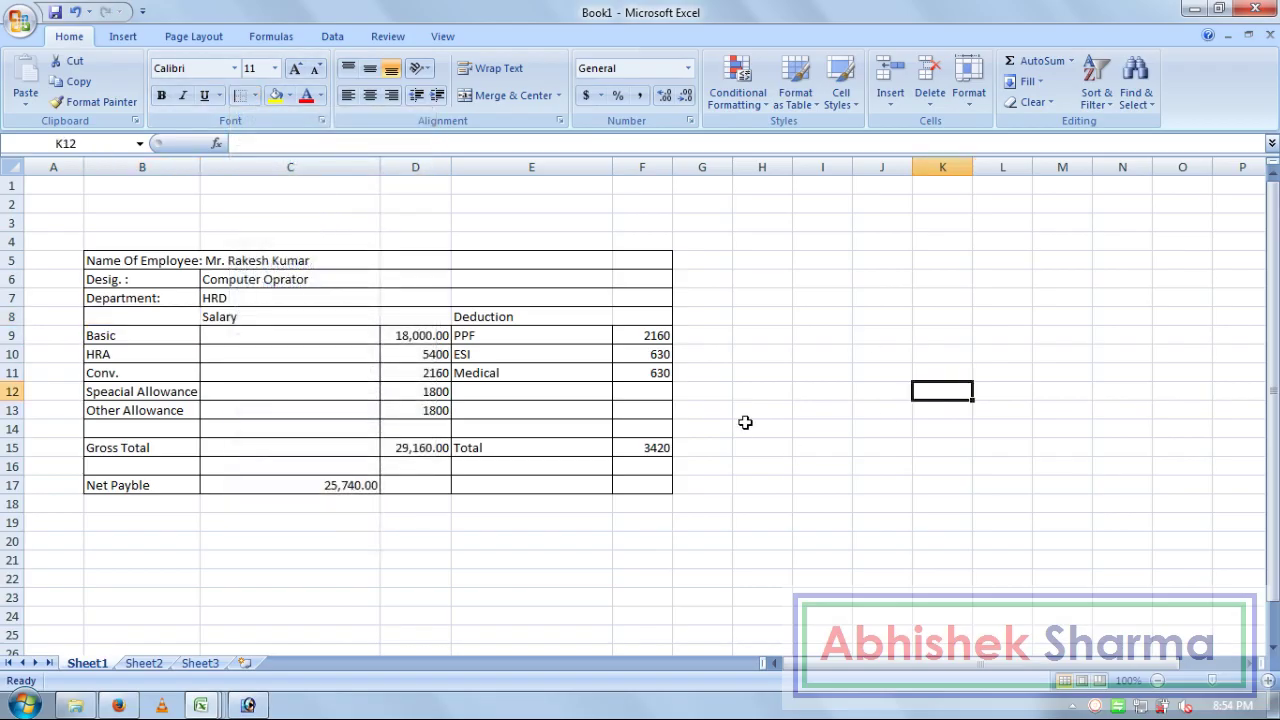
pyautogui.click(160, 260)
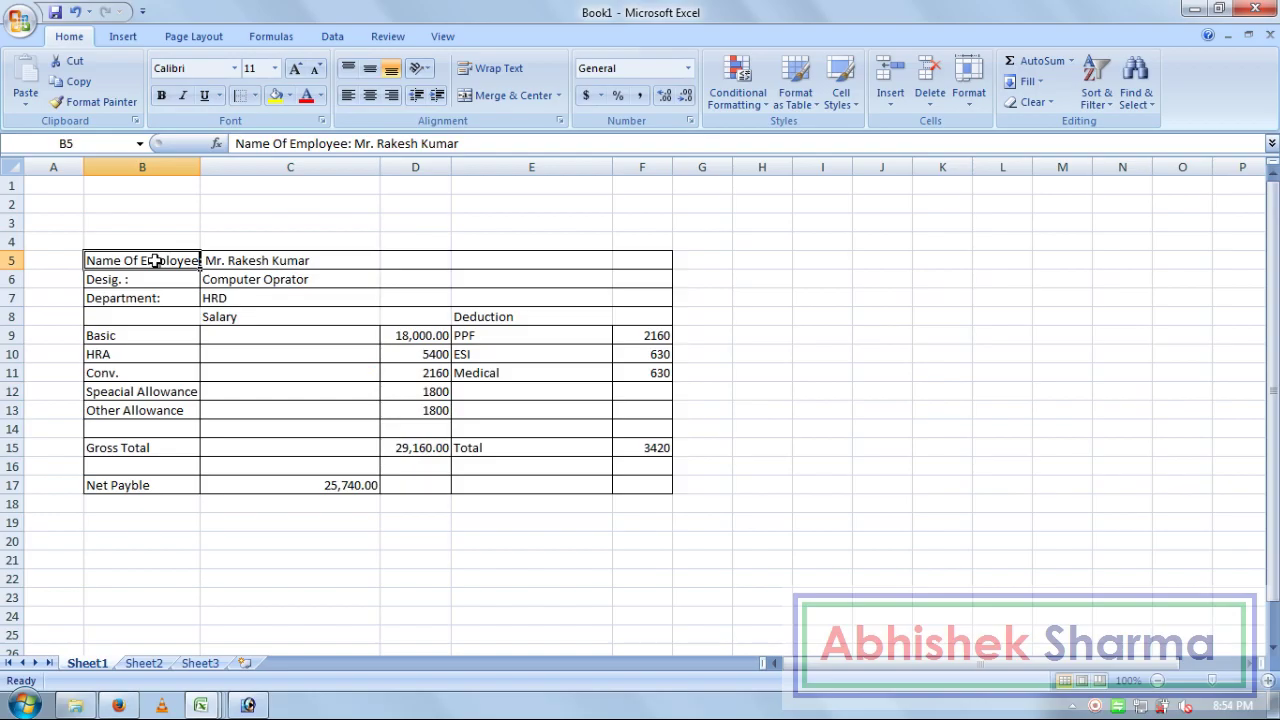
# Step: Bold only the 'Name Of Employee:' label text inside cell B5
pyautogui.moveTo(353, 144); pyautogui.dragTo(458, 144)
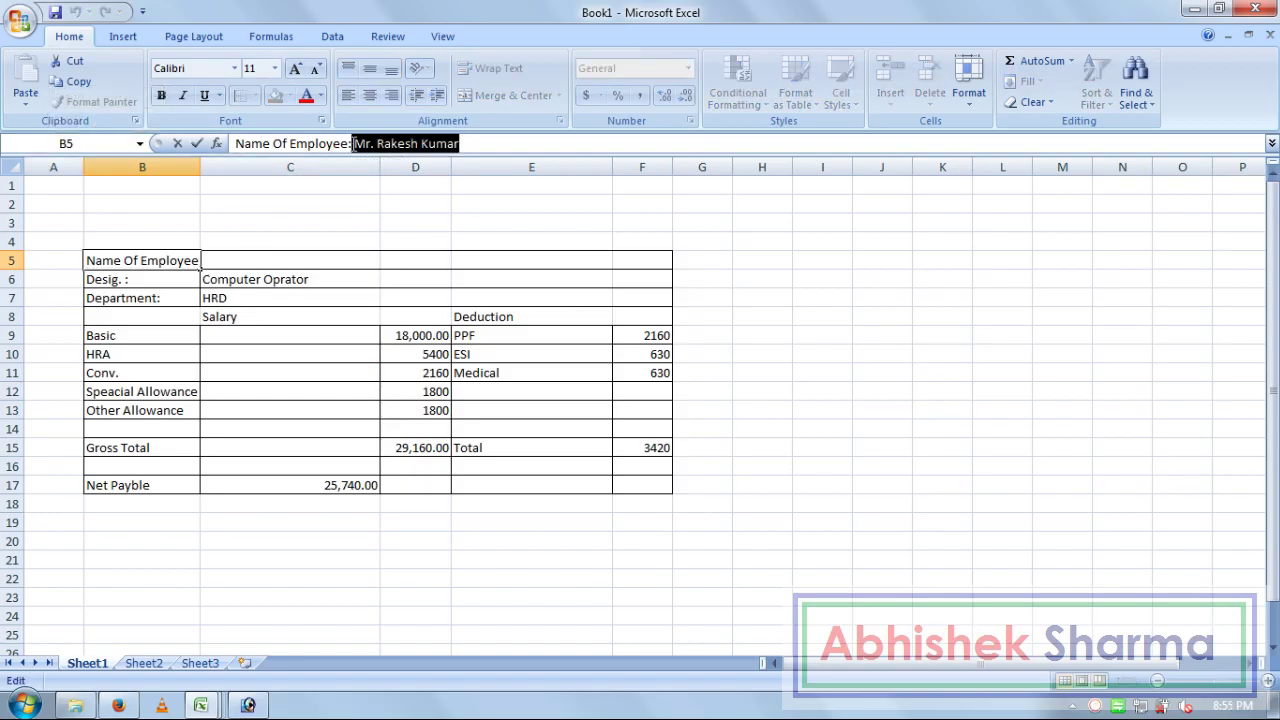
pyautogui.moveTo(352, 144); pyautogui.dragTo(236, 144)
pyautogui.click(182, 122)
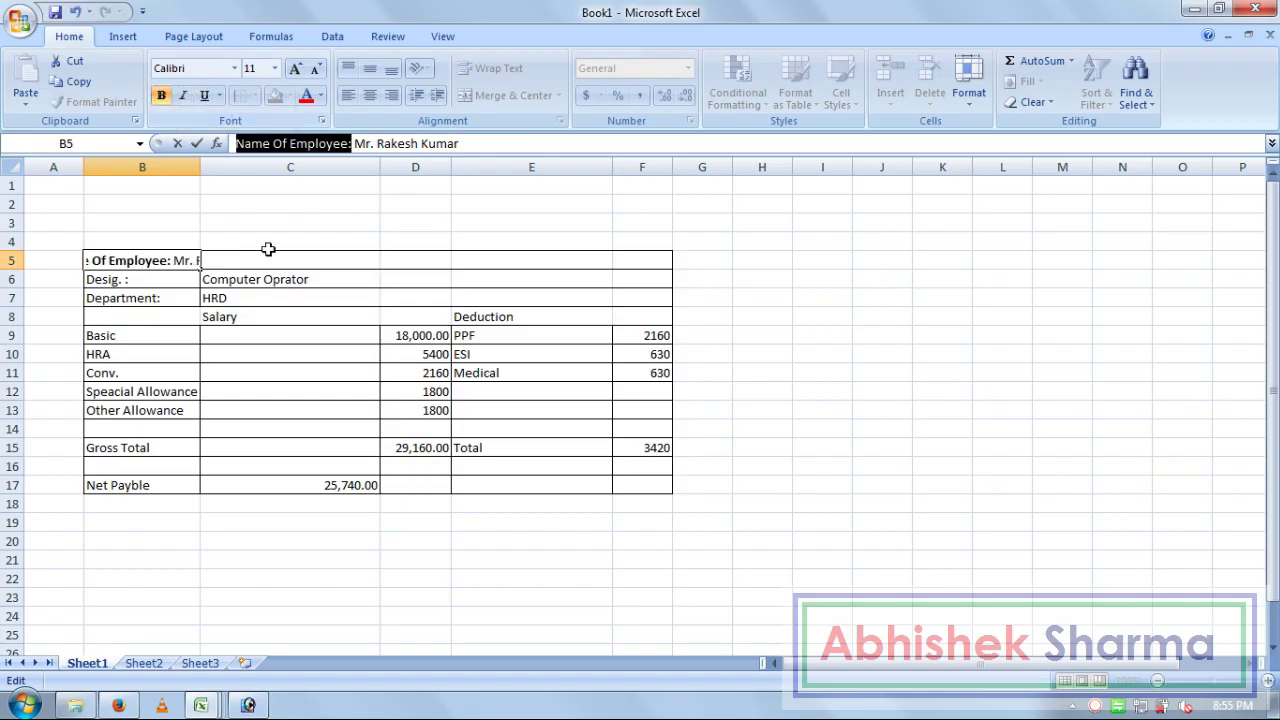
pyautogui.click(212, 284)
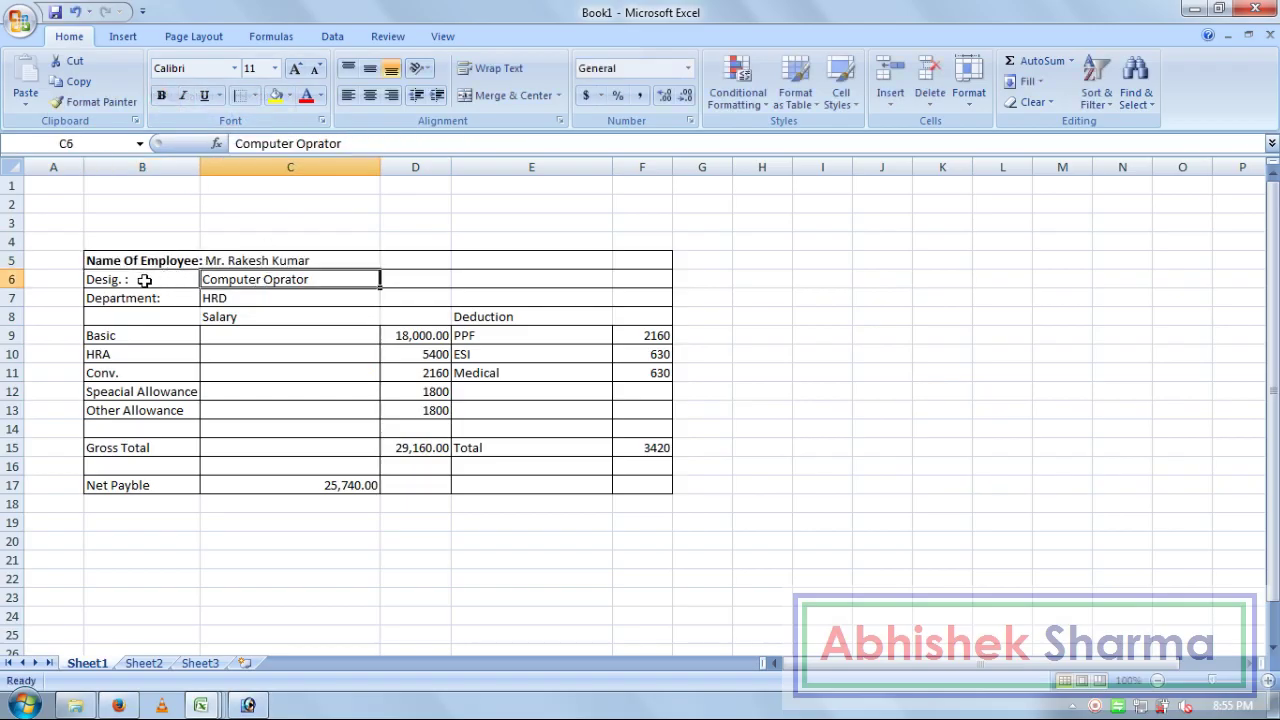
# Step: Bold the Desig. :, Department:, Gross Total, Net Payble and Total labels
pyautogui.click(146, 279)
pyautogui.click(161, 95)
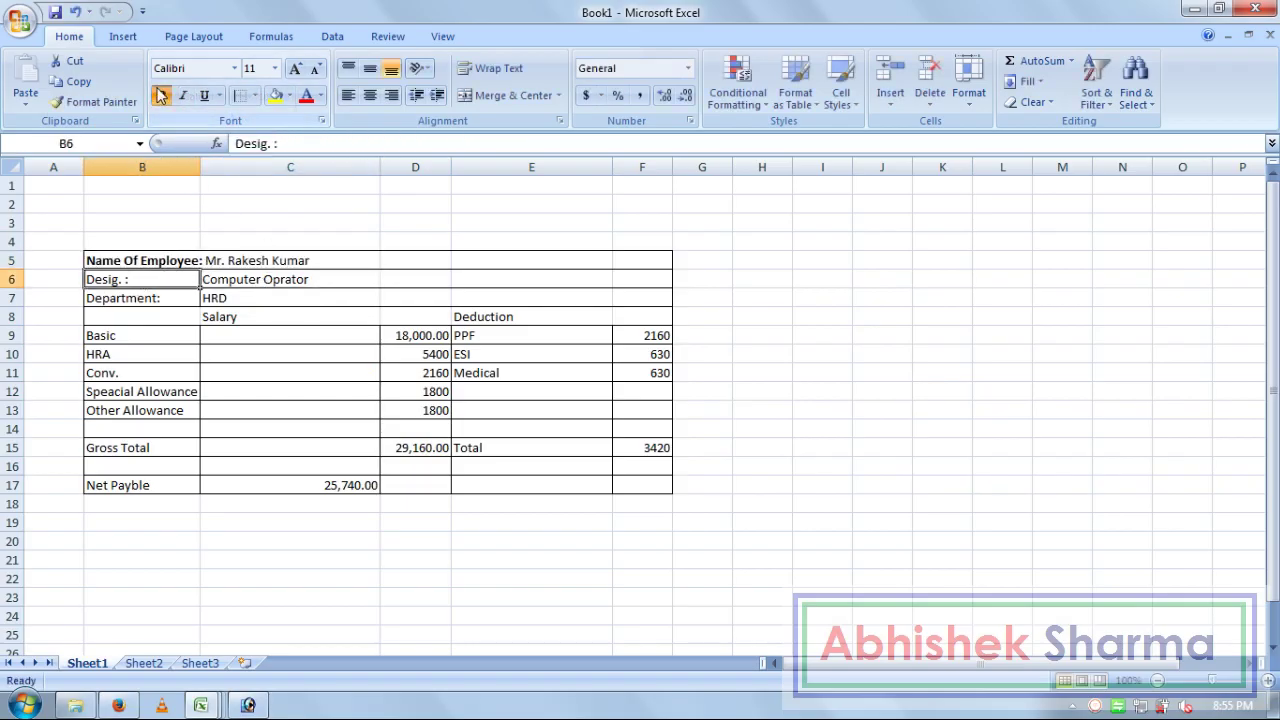
pyautogui.click(177, 298)
pyautogui.click(161, 95)
pyautogui.click(155, 447)
pyautogui.click(161, 95)
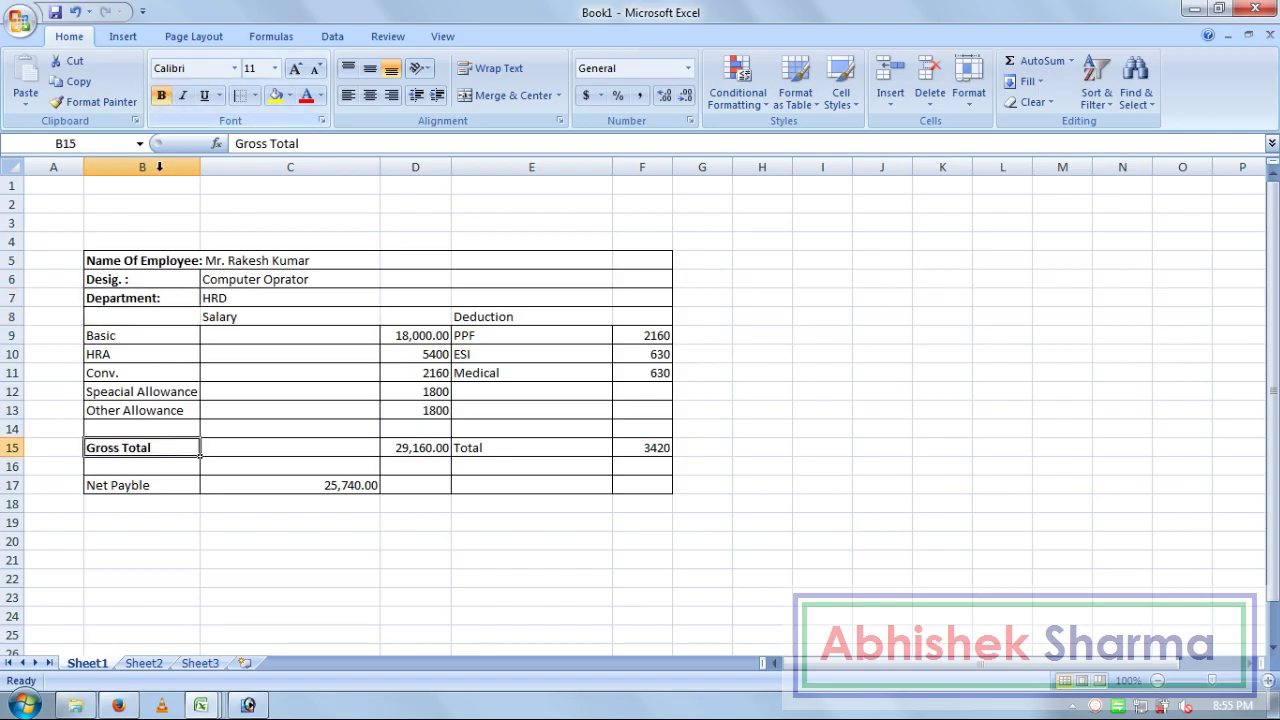
pyautogui.click(155, 486)
pyautogui.click(161, 95)
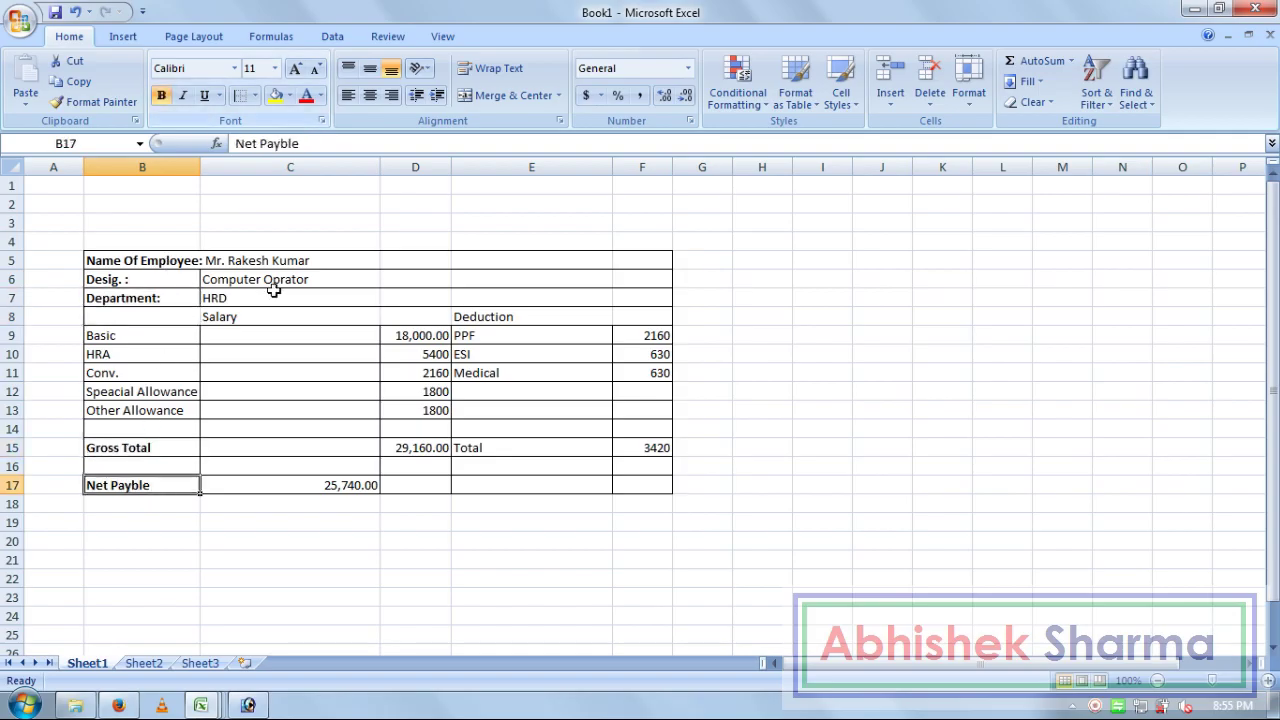
pyautogui.click(463, 448)
pyautogui.click(161, 95)
# Step: Bold the Salary and Deduction header row B8:F8
pyautogui.moveTo(150, 317)
pyautogui.mouseDown()
pyautogui.moveTo(549, 298)
pyautogui.moveTo(631, 317)
pyautogui.mouseUp()
pyautogui.click(160, 96)
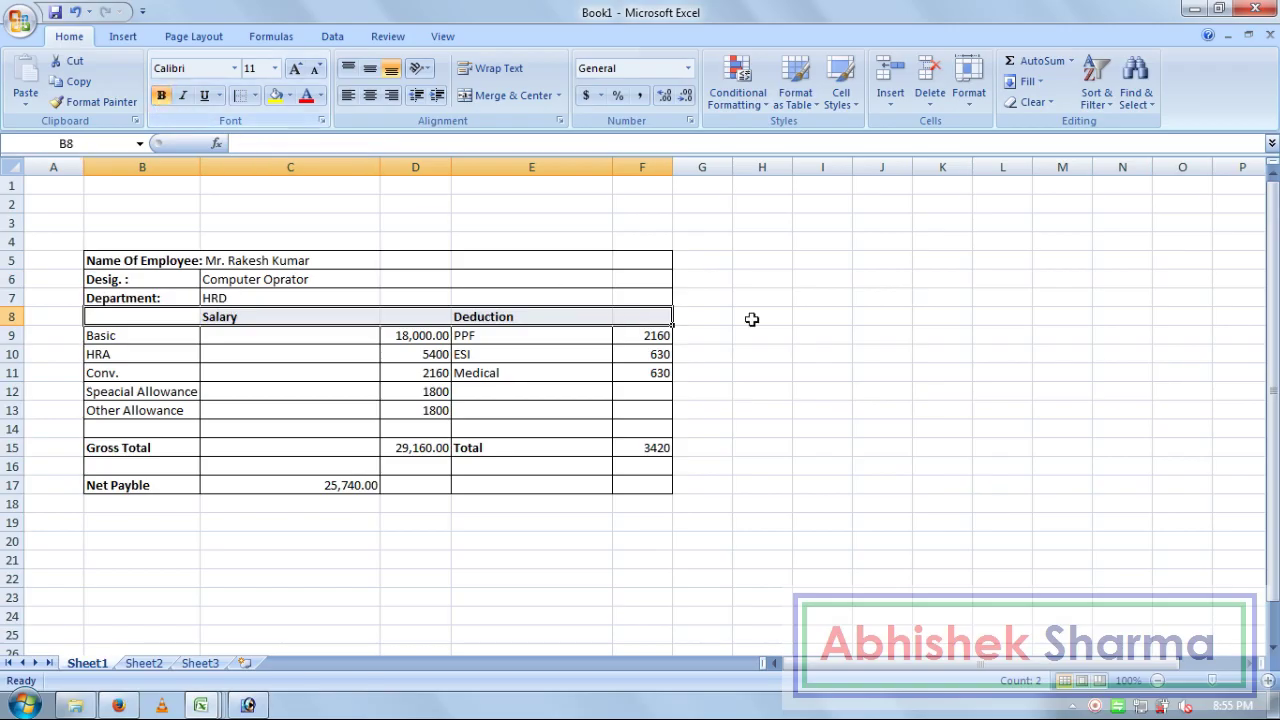
pyautogui.click(858, 354)
pyautogui.click(807, 297)
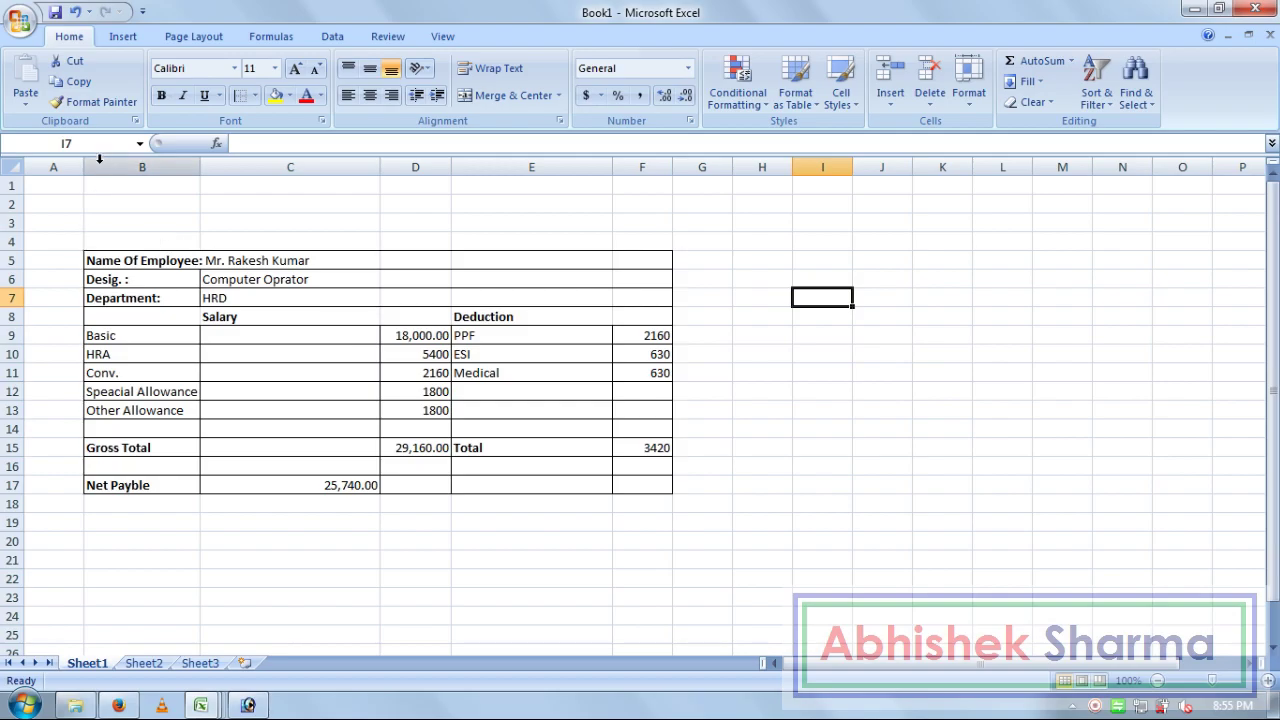
# Step: Drag column A's right edge wider so the slip shifts right, then pick cell C3
pyautogui.moveTo(83, 167); pyautogui.dragTo(167, 167)
pyautogui.click(920, 523)
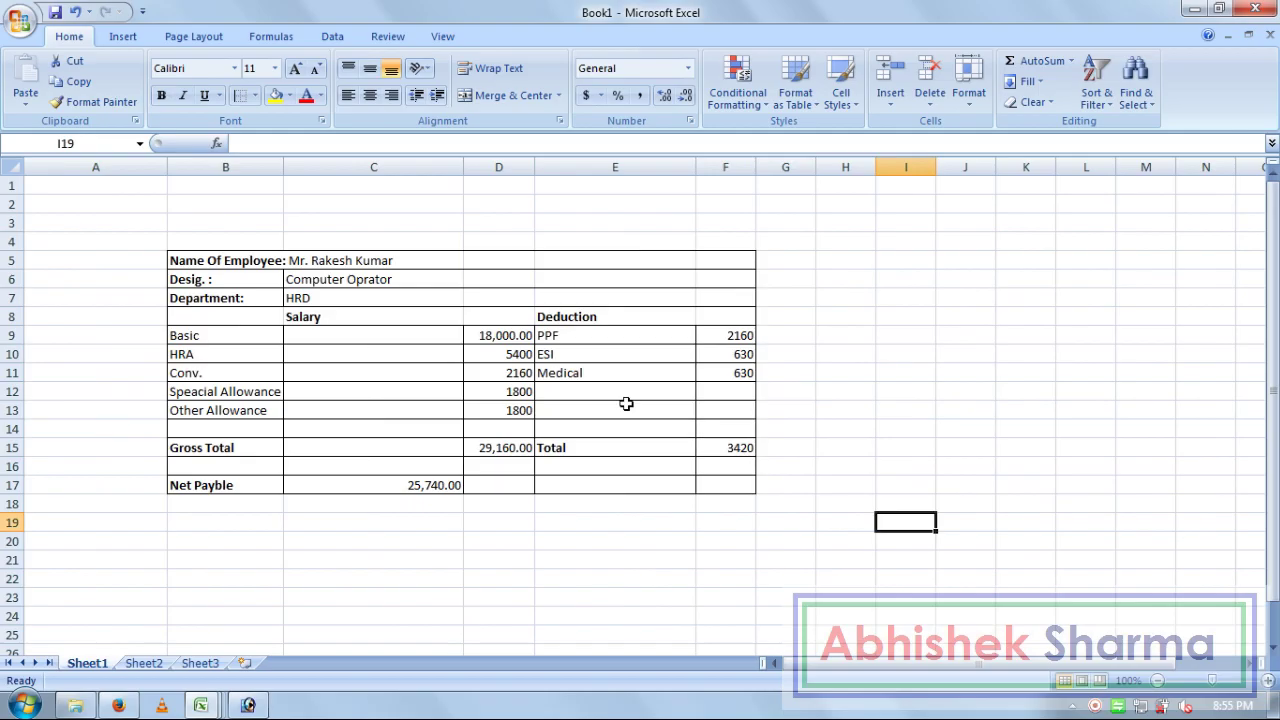
pyautogui.click(447, 222)
pyautogui.click(492, 222)
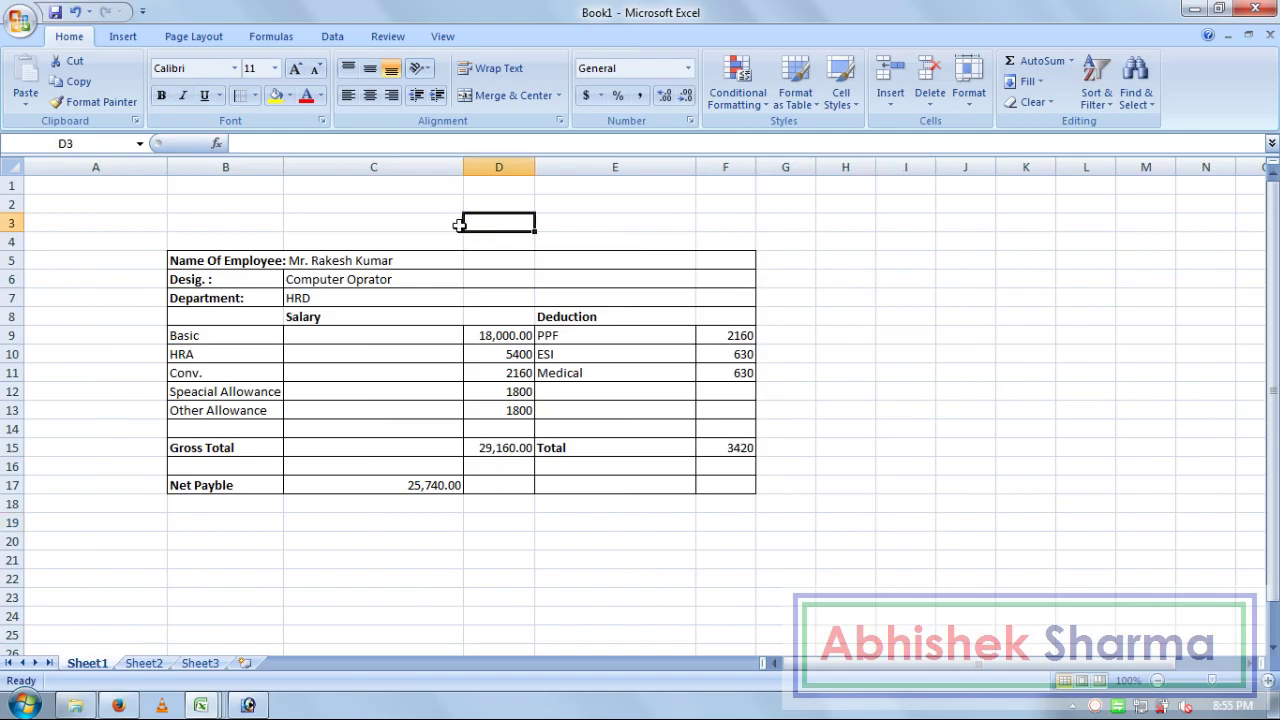
pyautogui.click(459, 224)
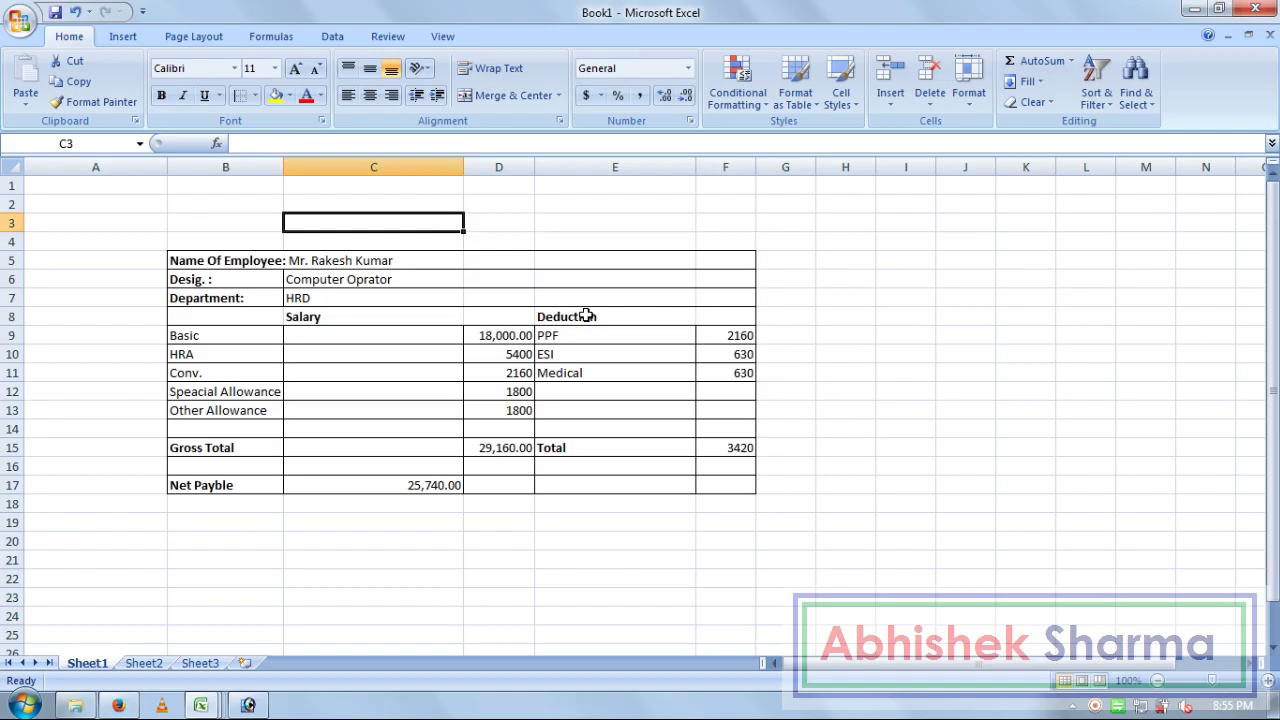
# Step: Enter the title 'Pay Slip' in C3 and right-align it
pyautogui.write('pa')
pyautogui.press('BackSpace')
pyautogui.press('BackSpace')
pyautogui.write('Sl')
pyautogui.press('Return')
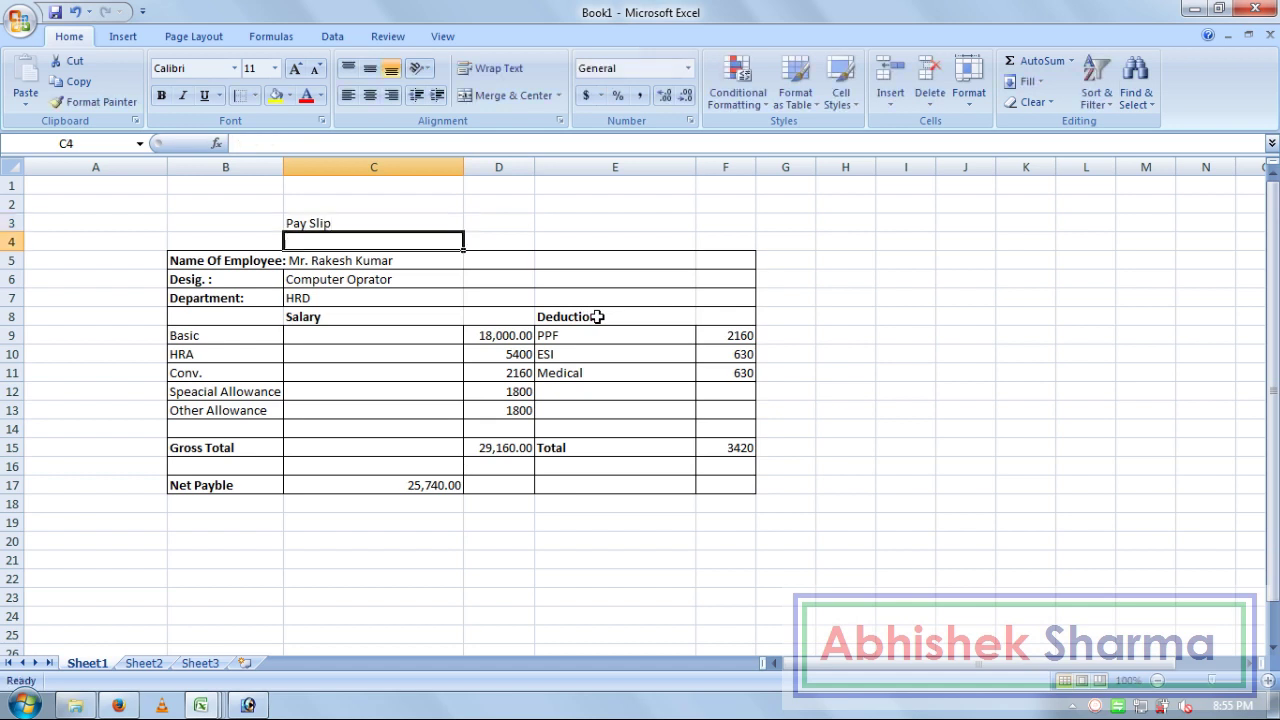
pyautogui.click(446, 221)
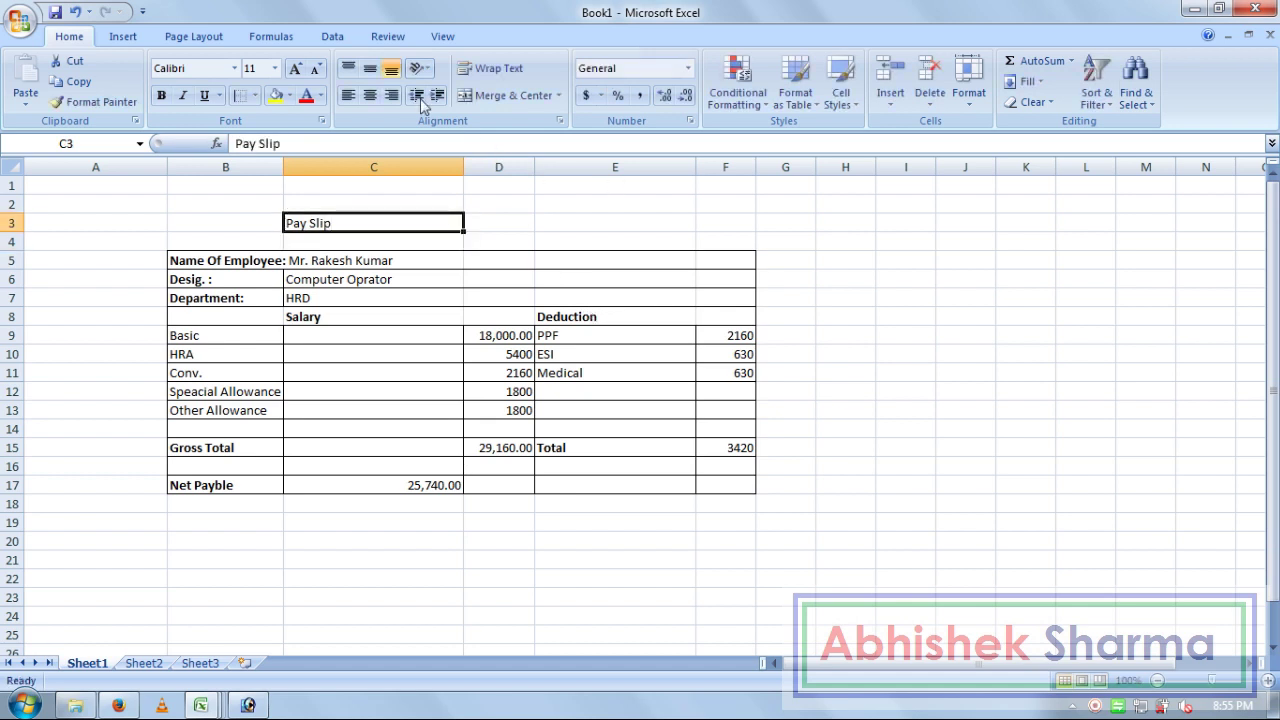
pyautogui.click(369, 95)
pyautogui.click(392, 97)
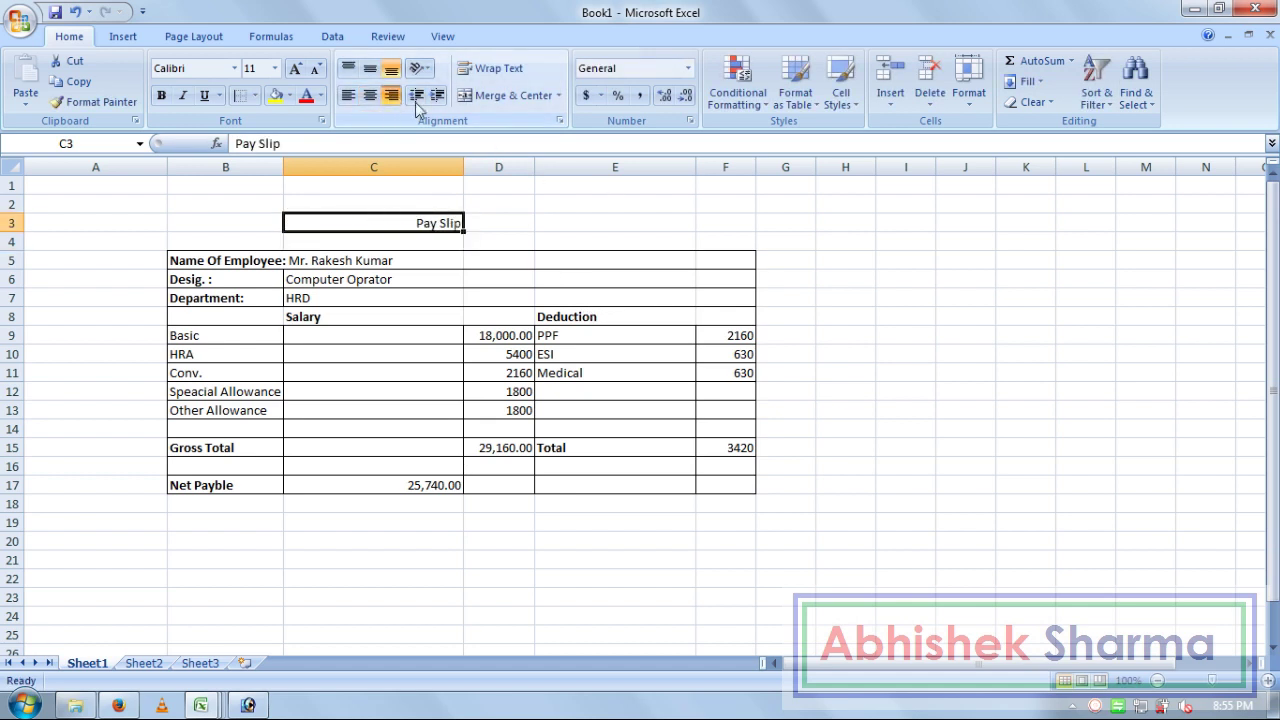
pyautogui.click(886, 260)
pyautogui.click(837, 480)
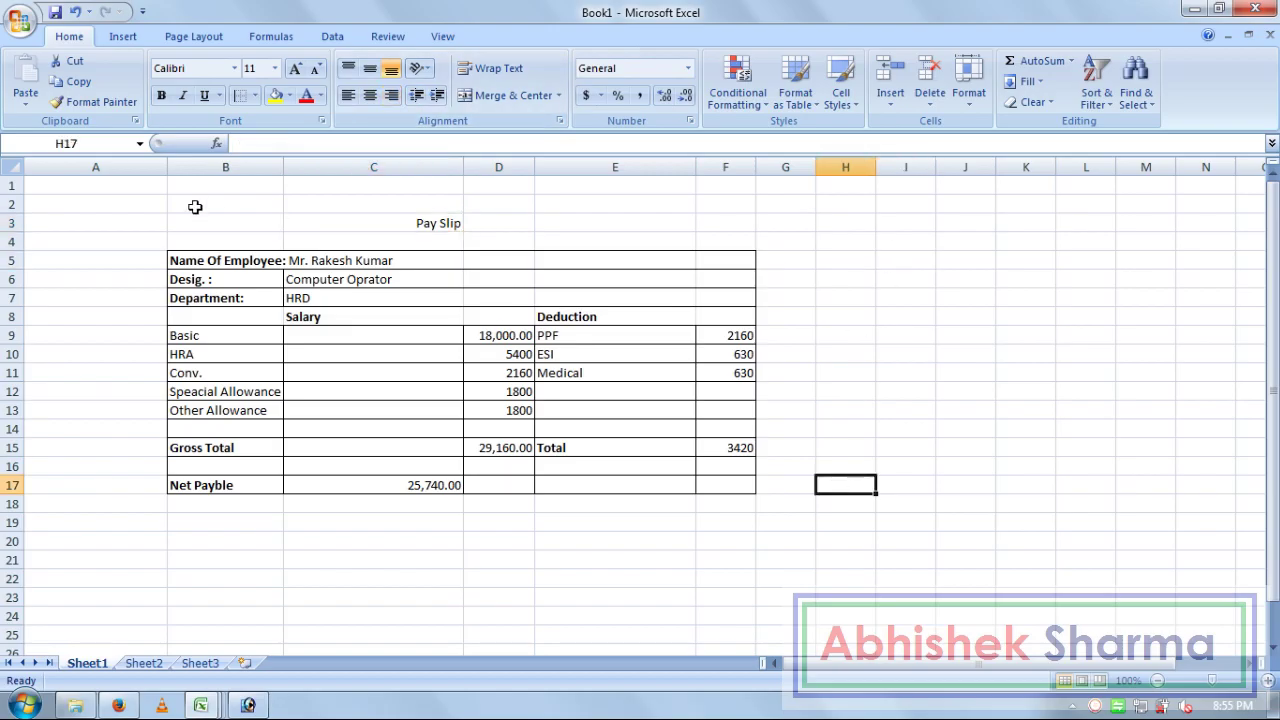
# Step: Put a thick box border around the whole slip area B2:F17
pyautogui.moveTo(191, 205); pyautogui.dragTo(722, 482)
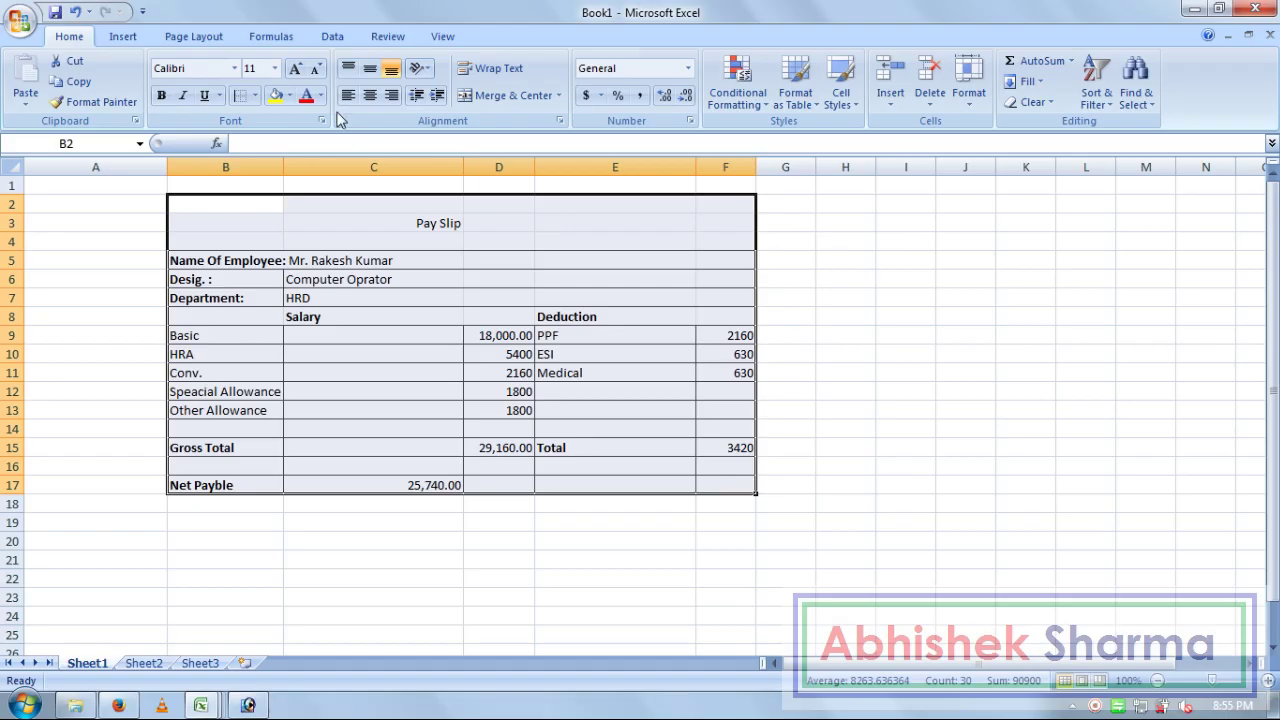
pyautogui.click(254, 95)
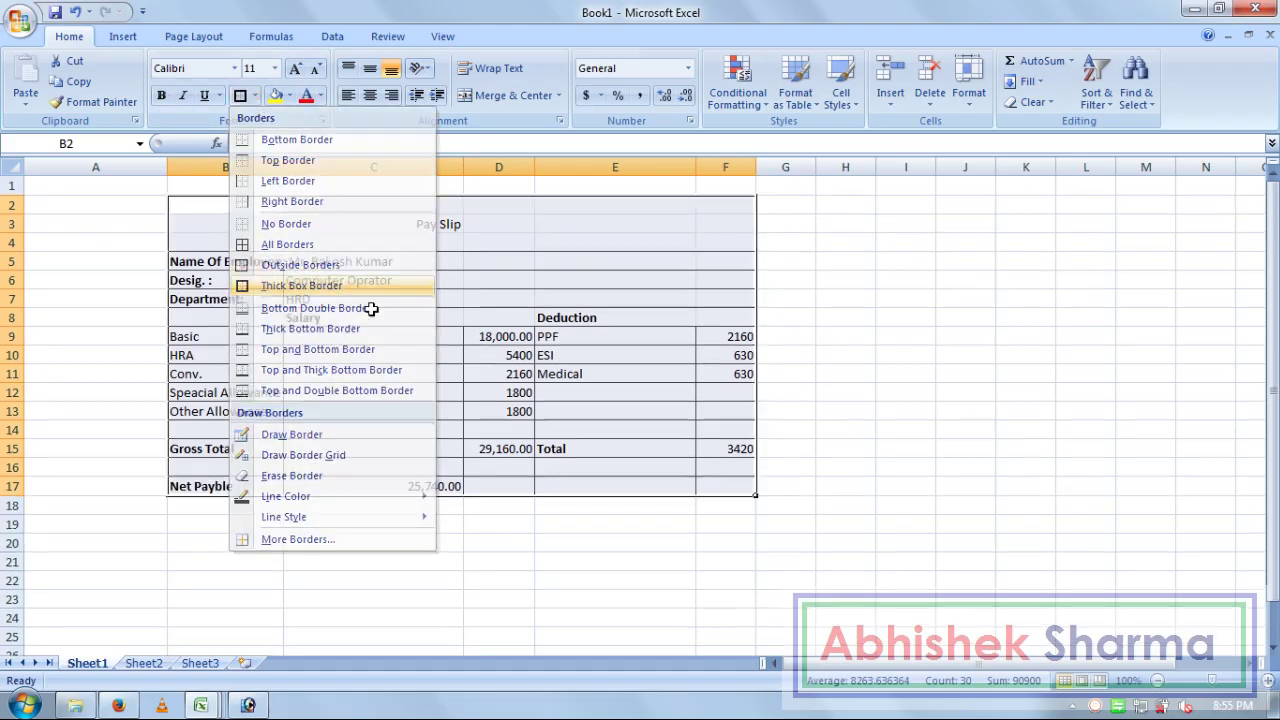
pyautogui.click(940, 360)
pyautogui.click(903, 503)
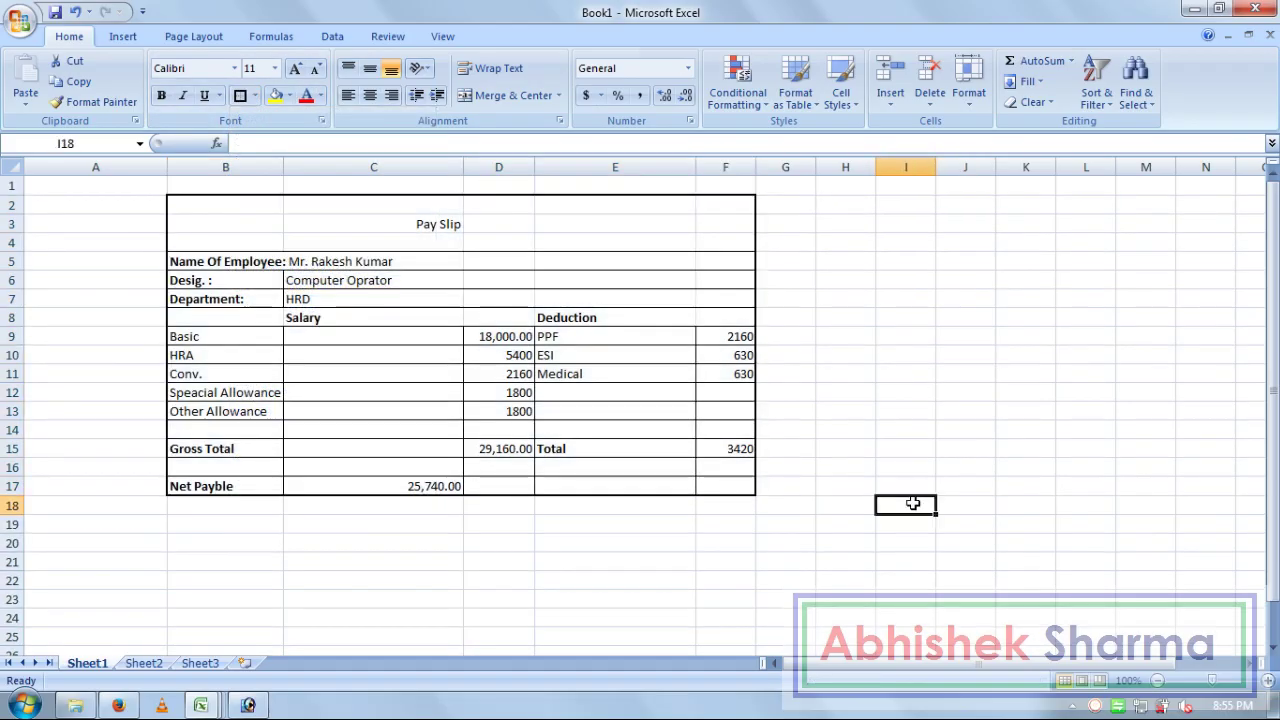
# Step: Make Pay Slip bold and one font size larger, trying and then removing an indent
pyautogui.click(425, 224)
pyautogui.click(161, 95)
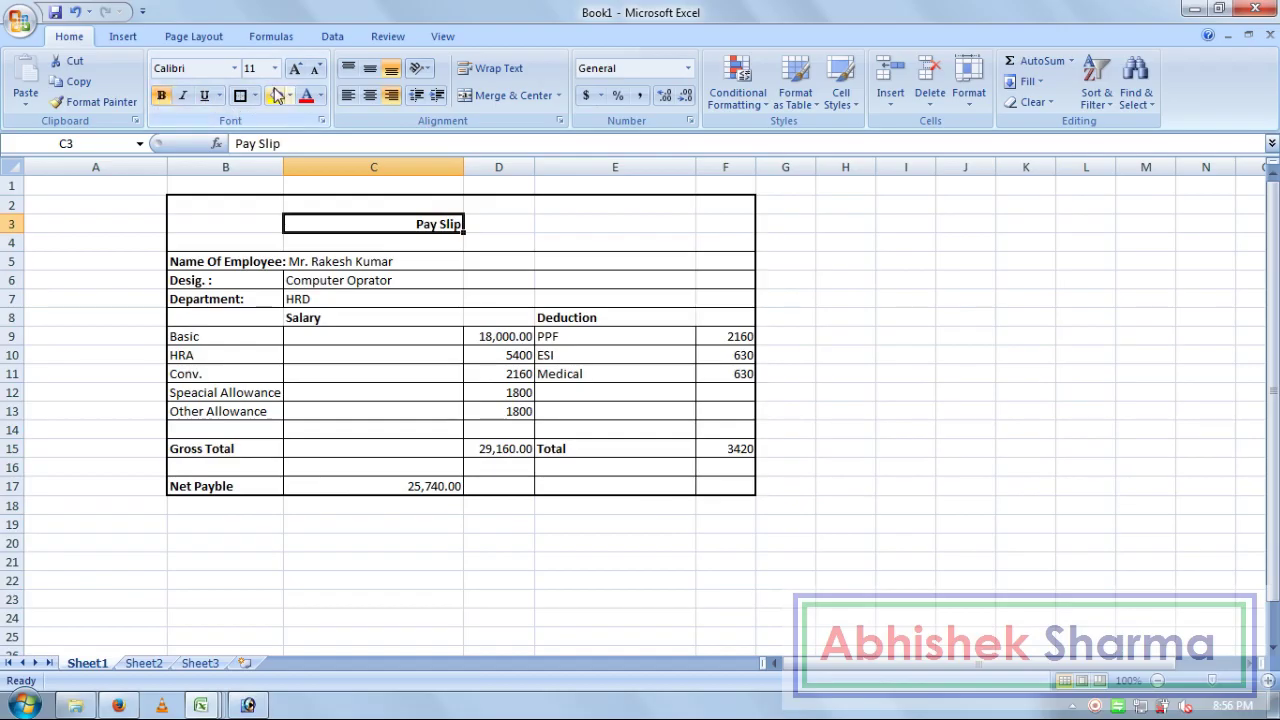
pyautogui.click(295, 68)
pyautogui.click(895, 373)
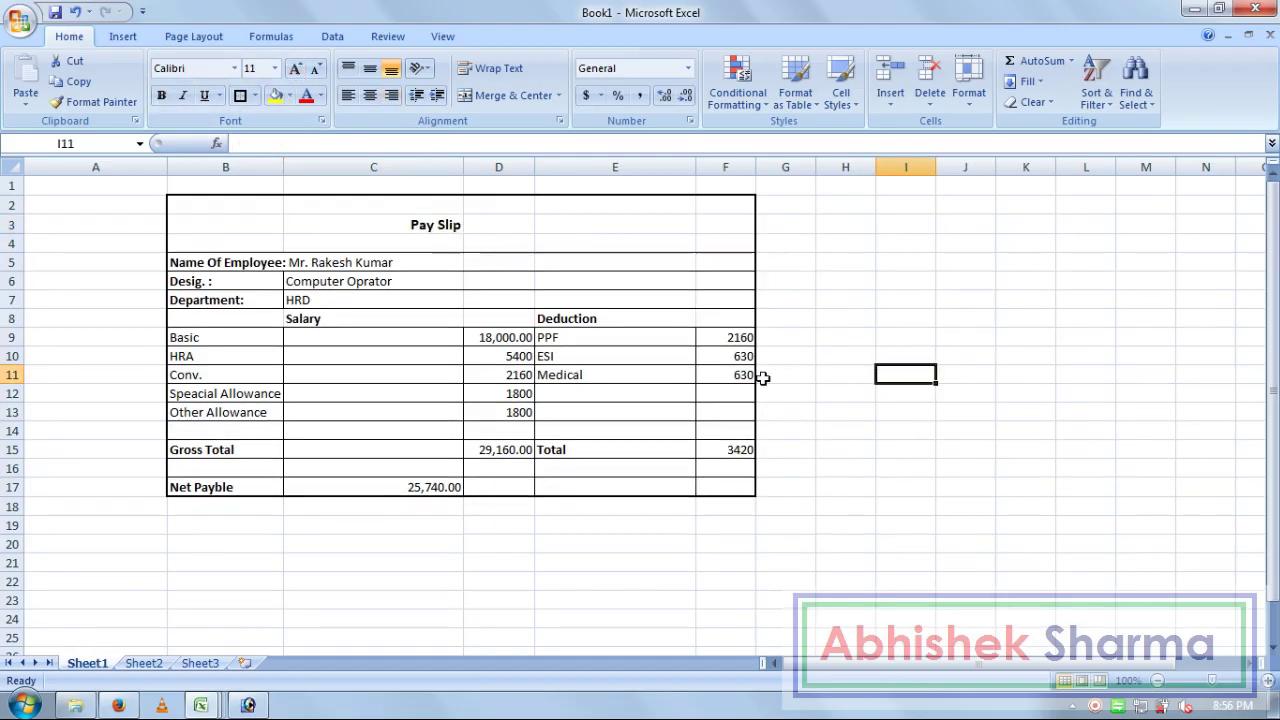
pyautogui.click(432, 218)
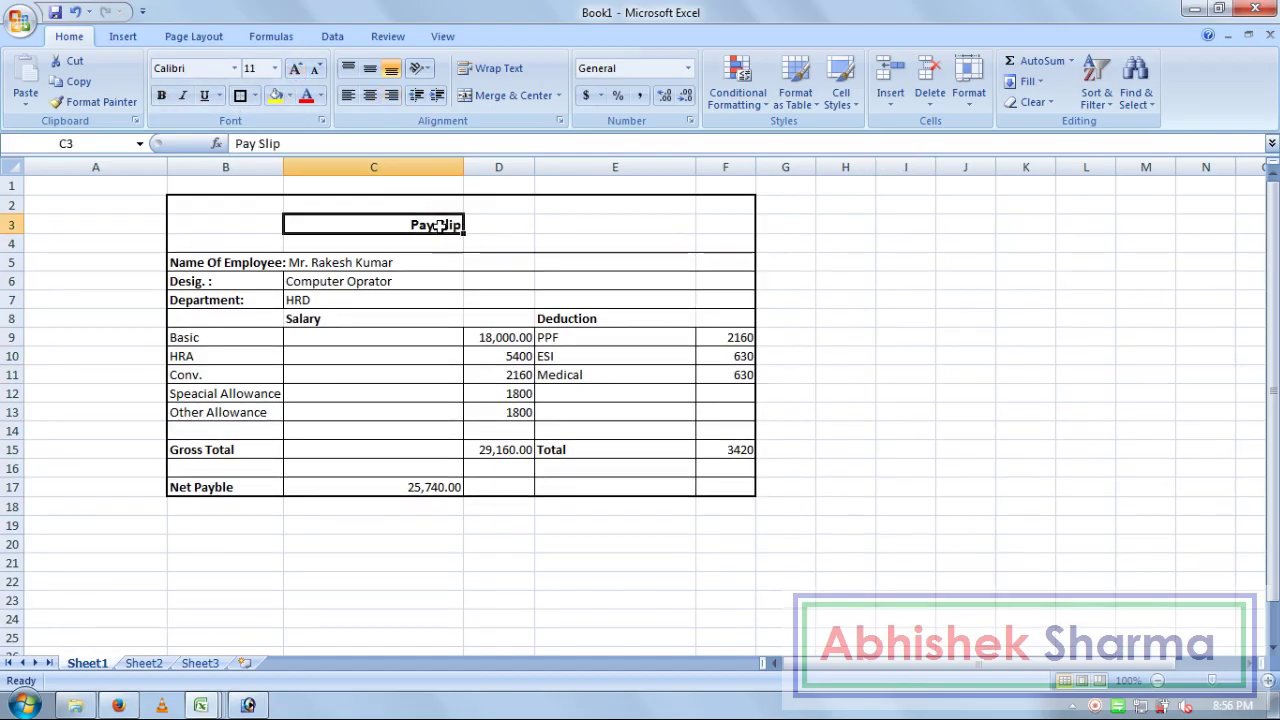
pyautogui.click(437, 95)
pyautogui.click(437, 95)
pyautogui.click(417, 95)
pyautogui.click(417, 97)
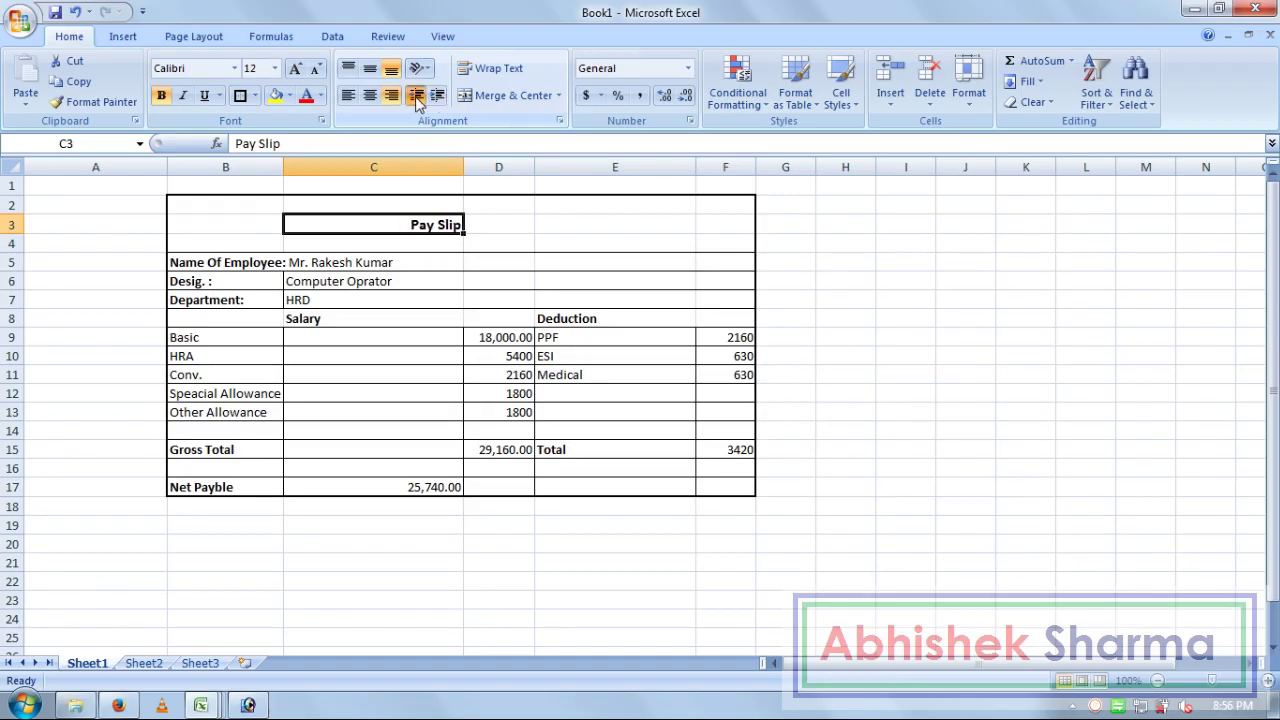
pyautogui.click(852, 296)
pyautogui.click(852, 470)
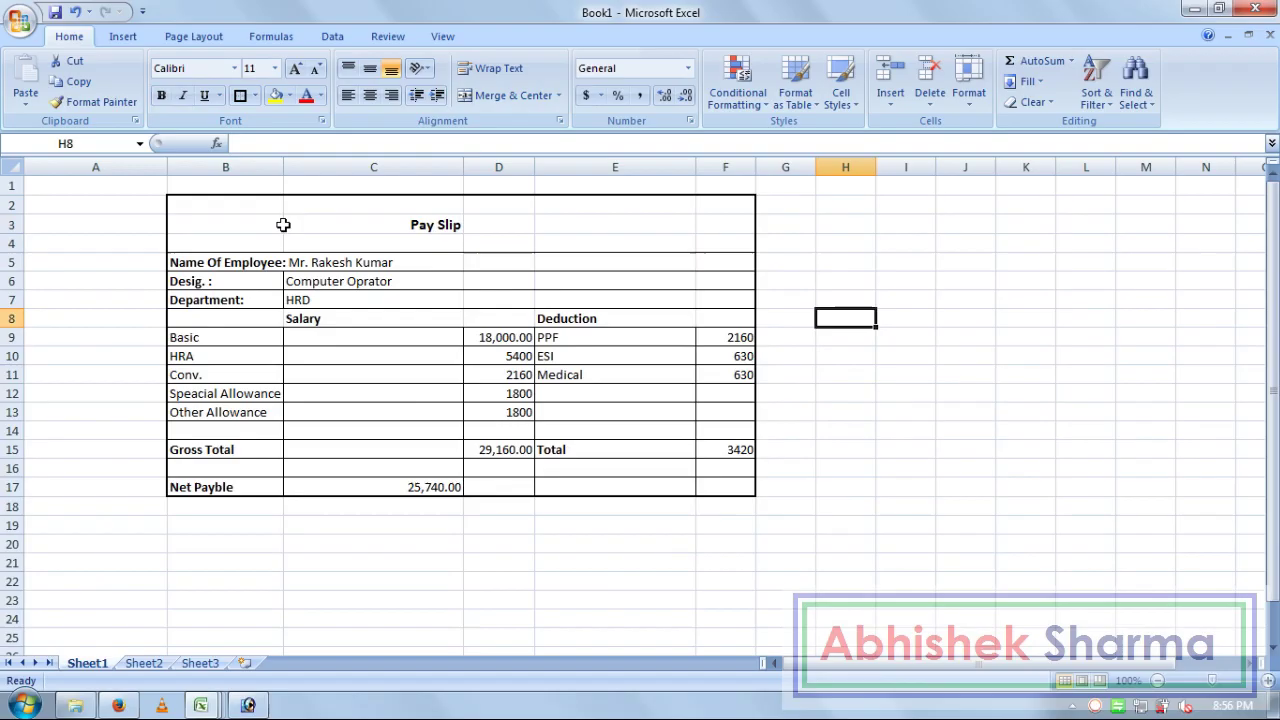
# Step: Try a bottom border under Pay Slip and its neighbouring cell, then undo it
pyautogui.click(245, 231)
pyautogui.click(685, 241)
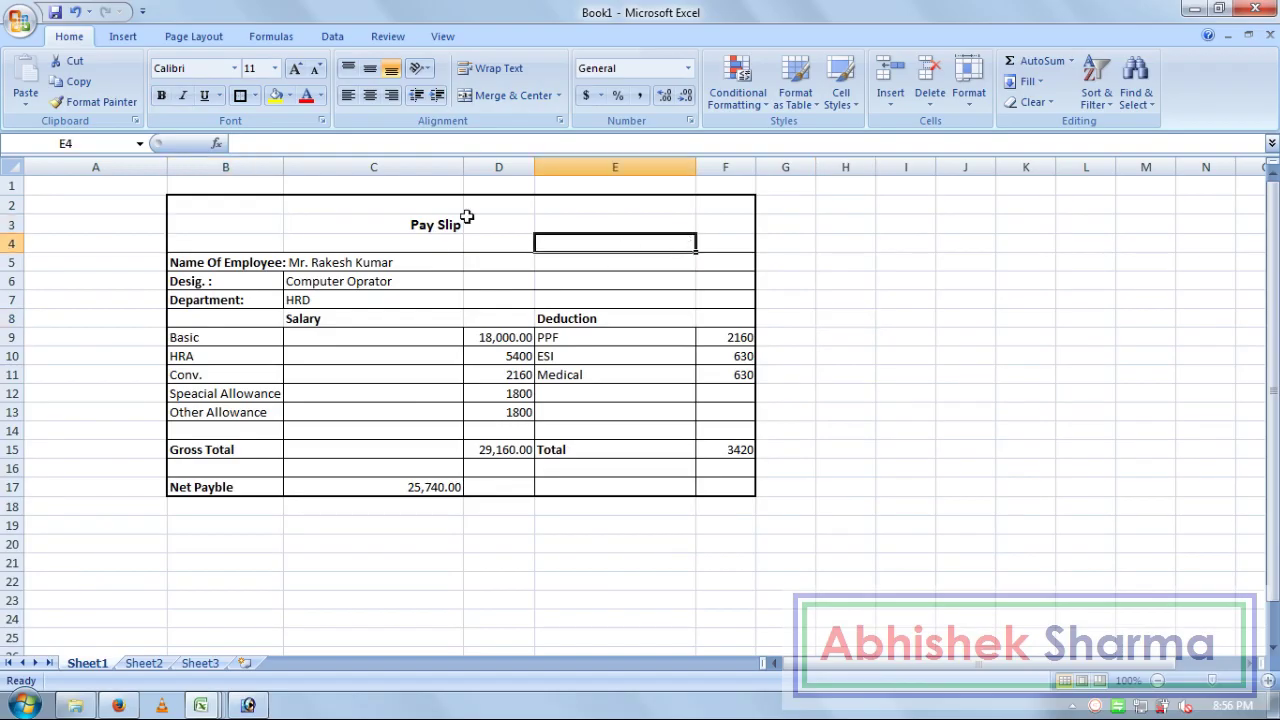
pyautogui.moveTo(363, 225); pyautogui.dragTo(506, 222)
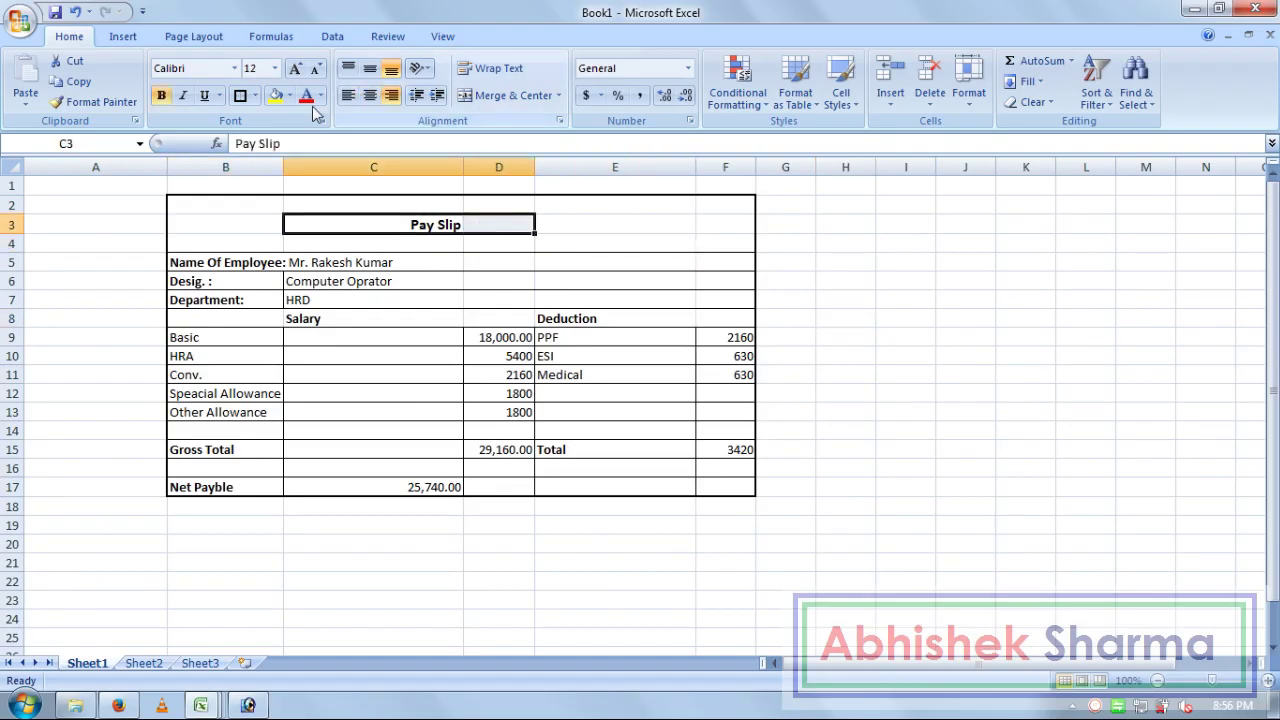
pyautogui.click(256, 96)
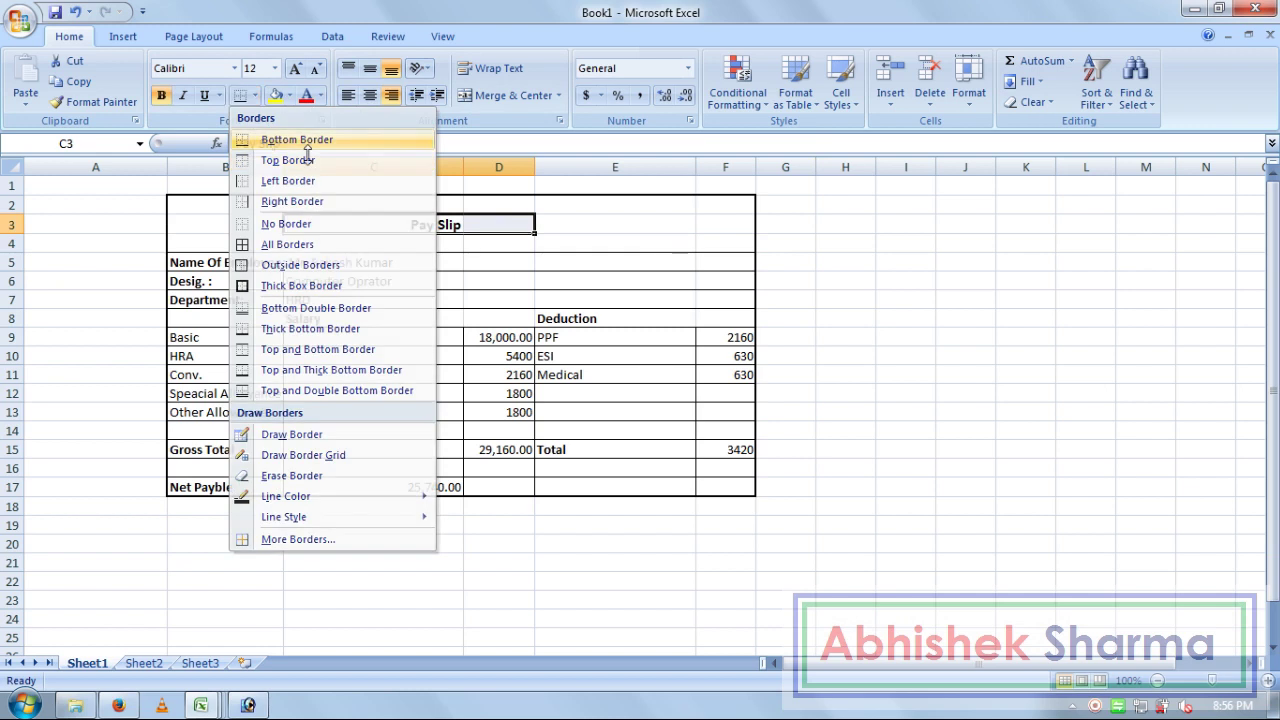
pyautogui.click(285, 137)
pyautogui.click(880, 322)
pyautogui.click(862, 413)
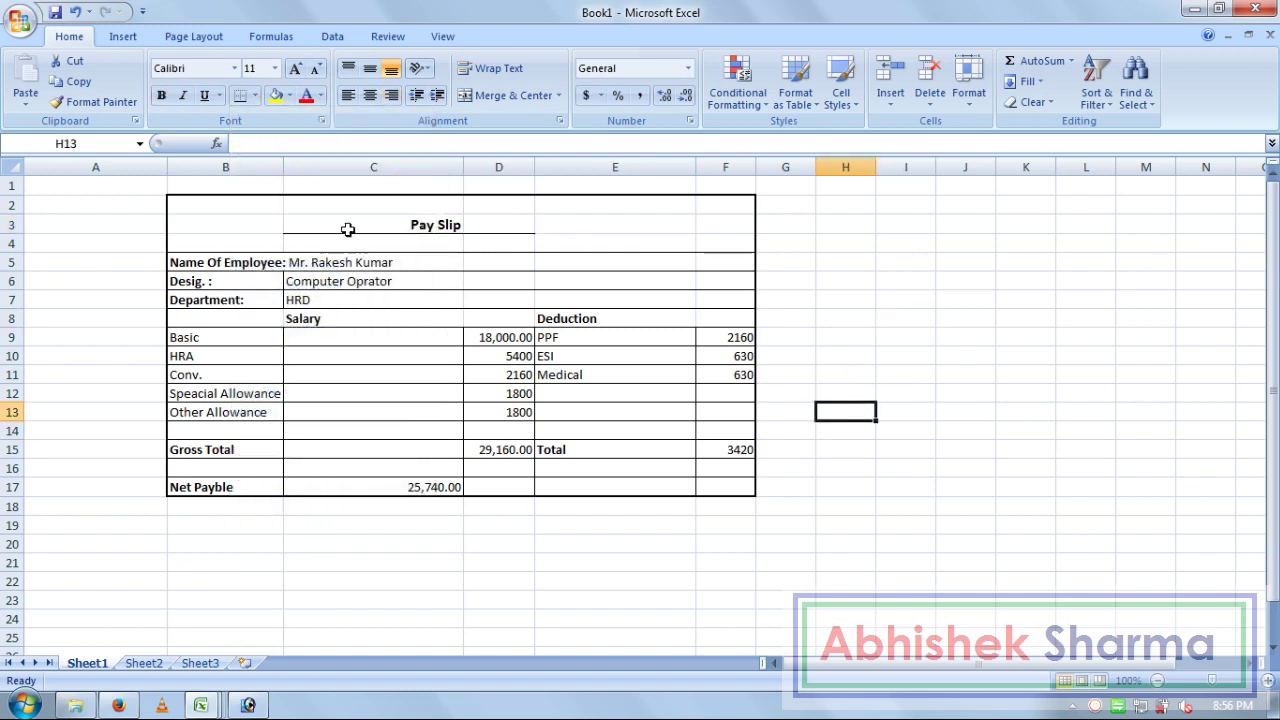
pyautogui.hotkey('ctrl', 'z')
pyautogui.hotkey('ctrl', 'z')
pyautogui.hotkey('ctrl', 'z')
pyautogui.hotkey('ctrl', 'z')
# Step: Shrink the Pay Slip title back to 11 point
pyautogui.click(570, 244)
pyautogui.click(450, 222)
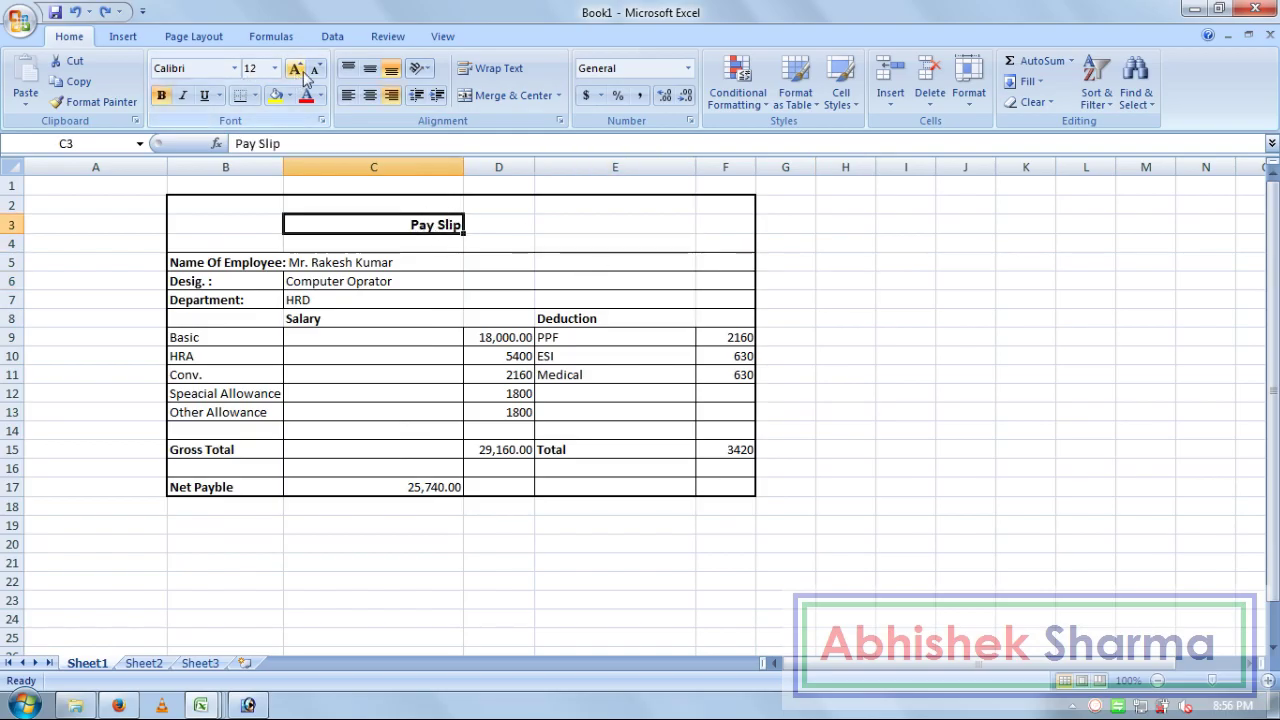
pyautogui.click(315, 68)
pyautogui.click(806, 280)
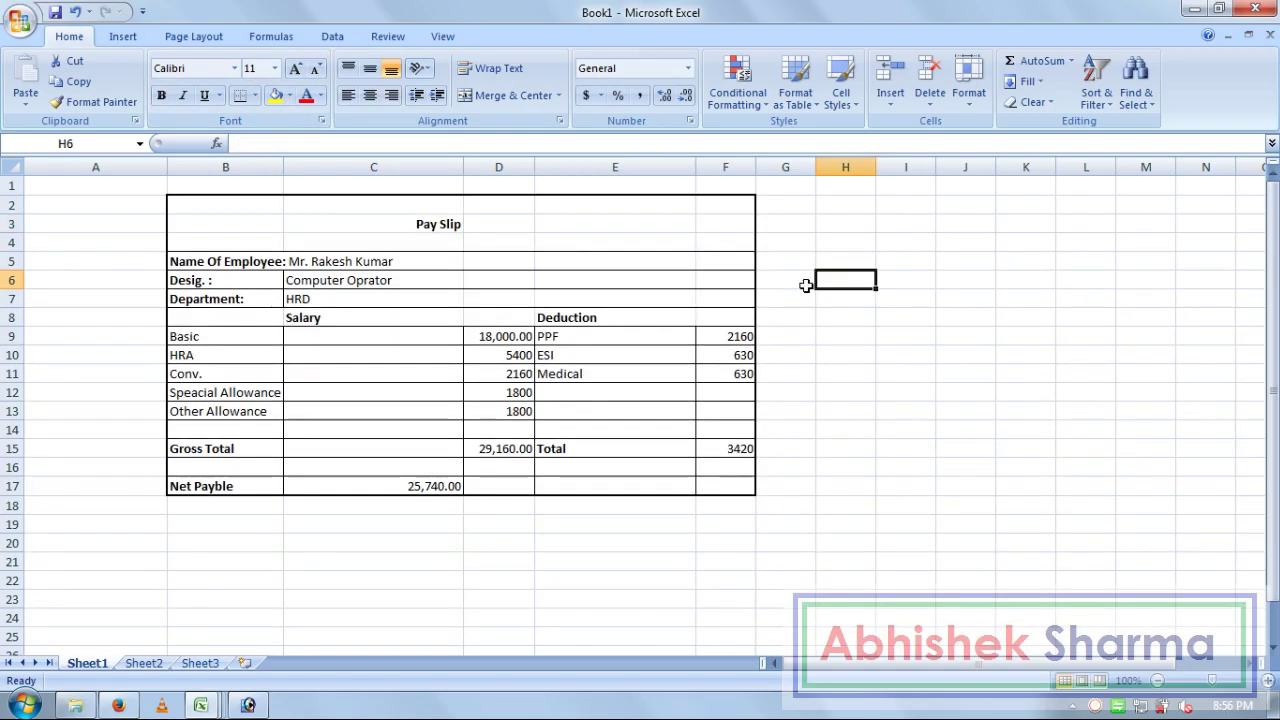
pyautogui.click(423, 224)
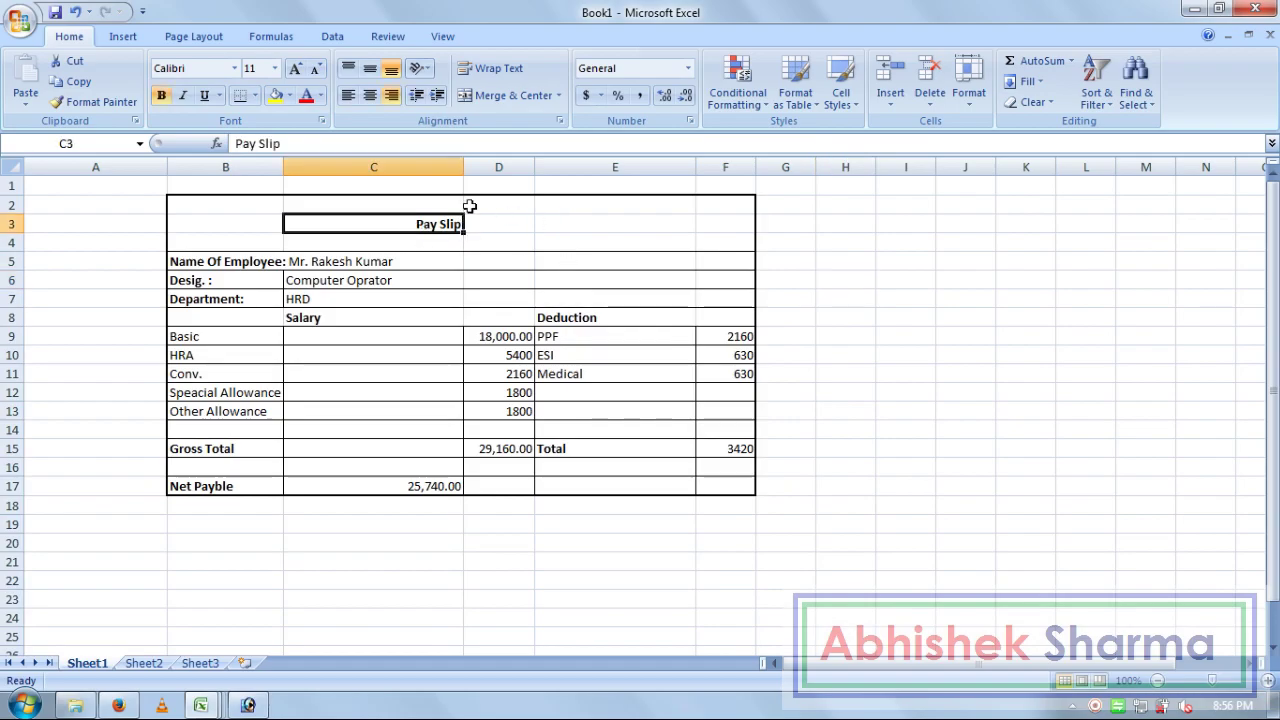
# Step: Look over the cells around the title, then start typing the date label in E4
pyautogui.click(391, 200)
pyautogui.moveTo(266, 200); pyautogui.dragTo(509, 220)
pyautogui.click(671, 243)
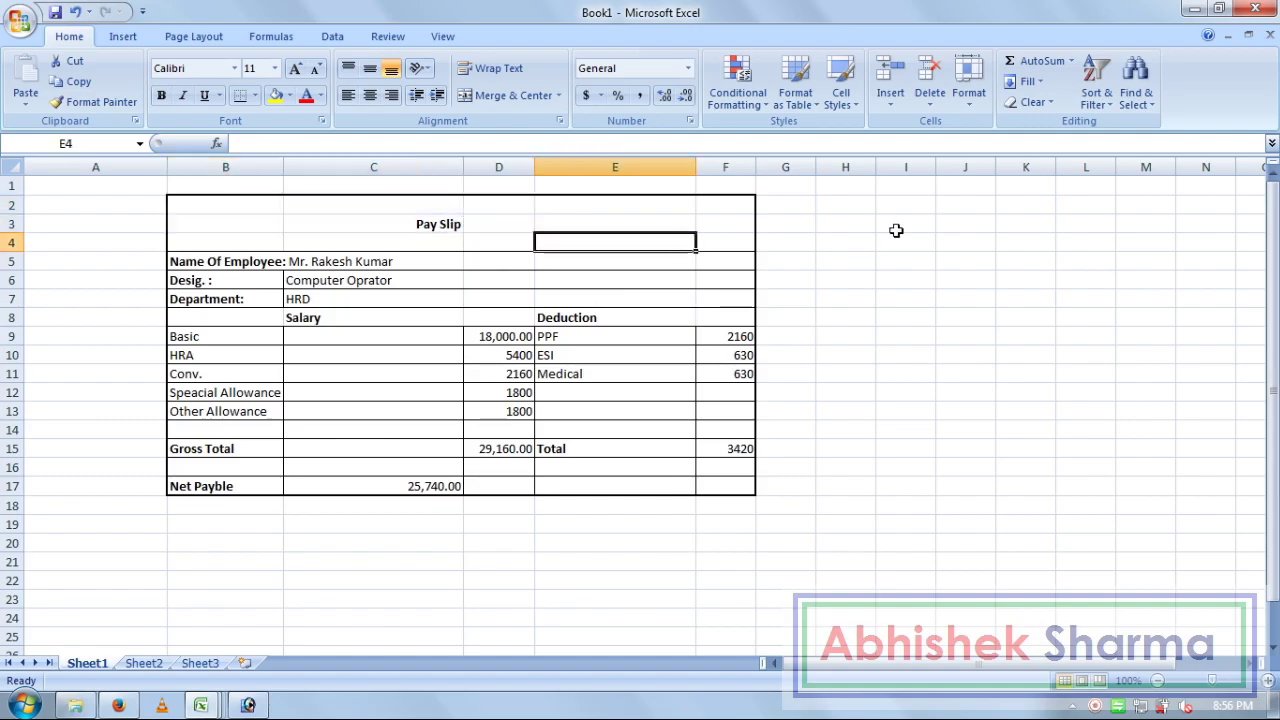
pyautogui.click(897, 229)
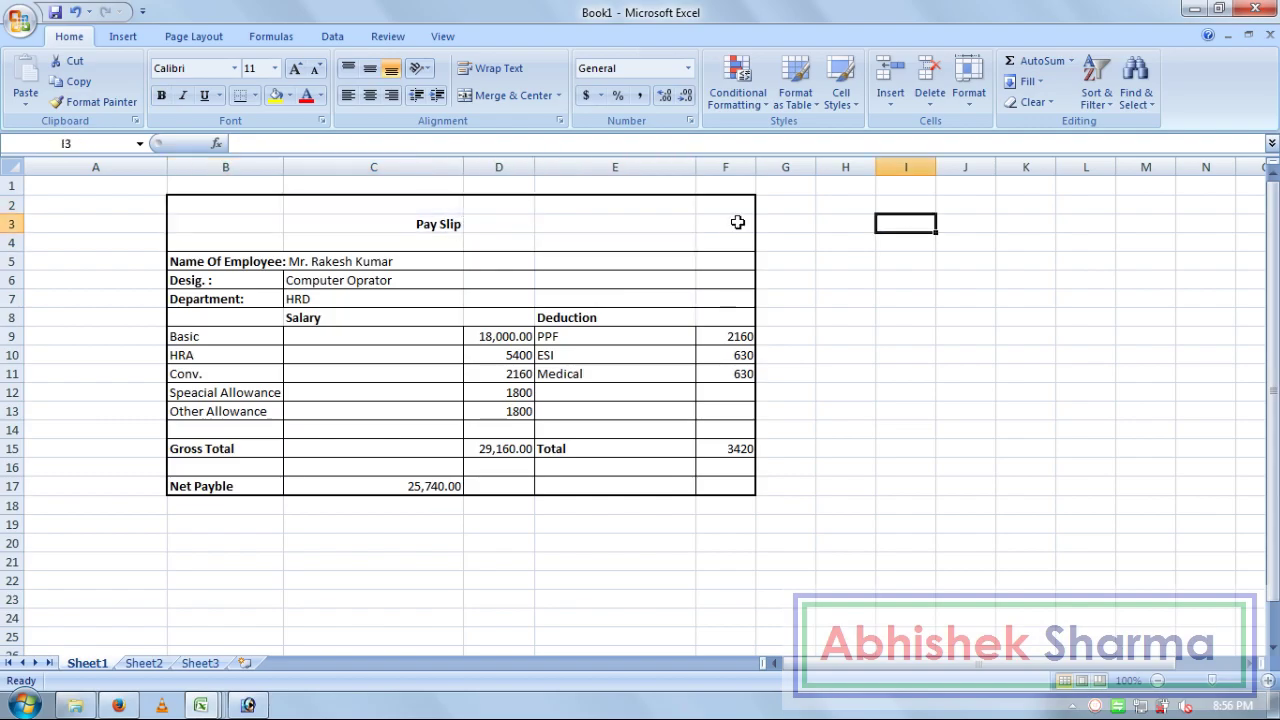
pyautogui.click(458, 226)
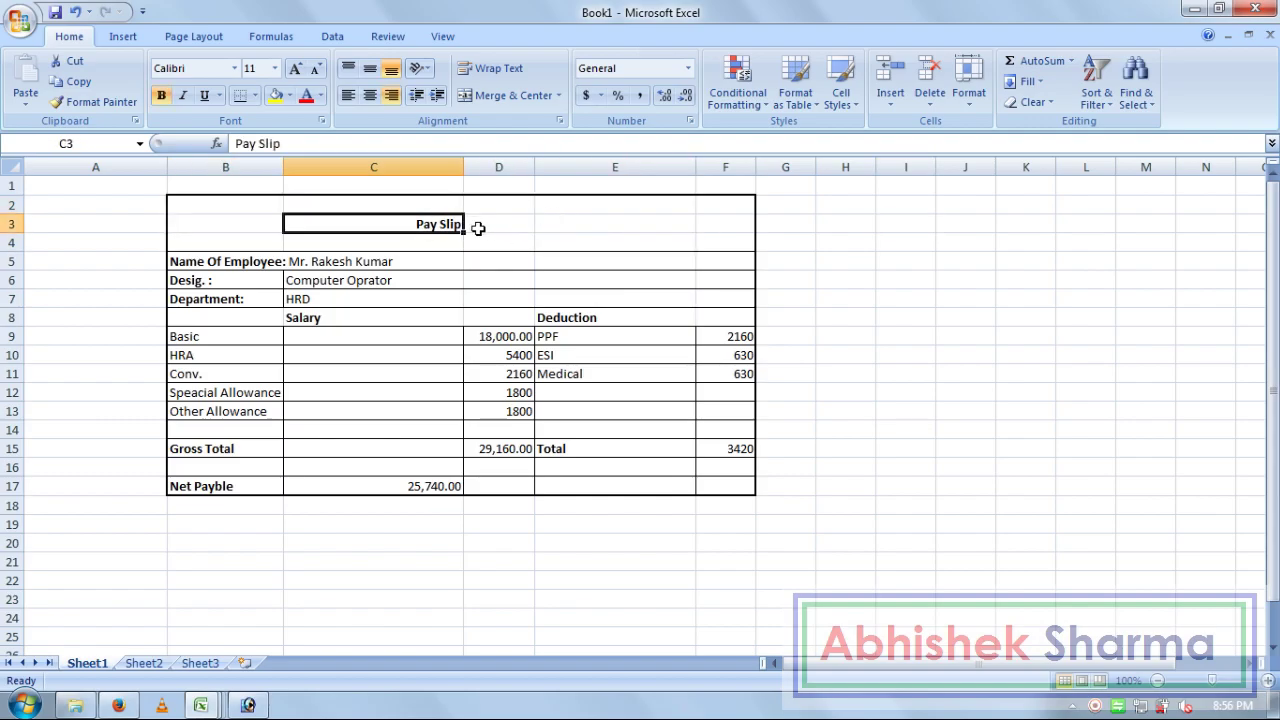
pyautogui.click(664, 240)
pyautogui.write('Date:')
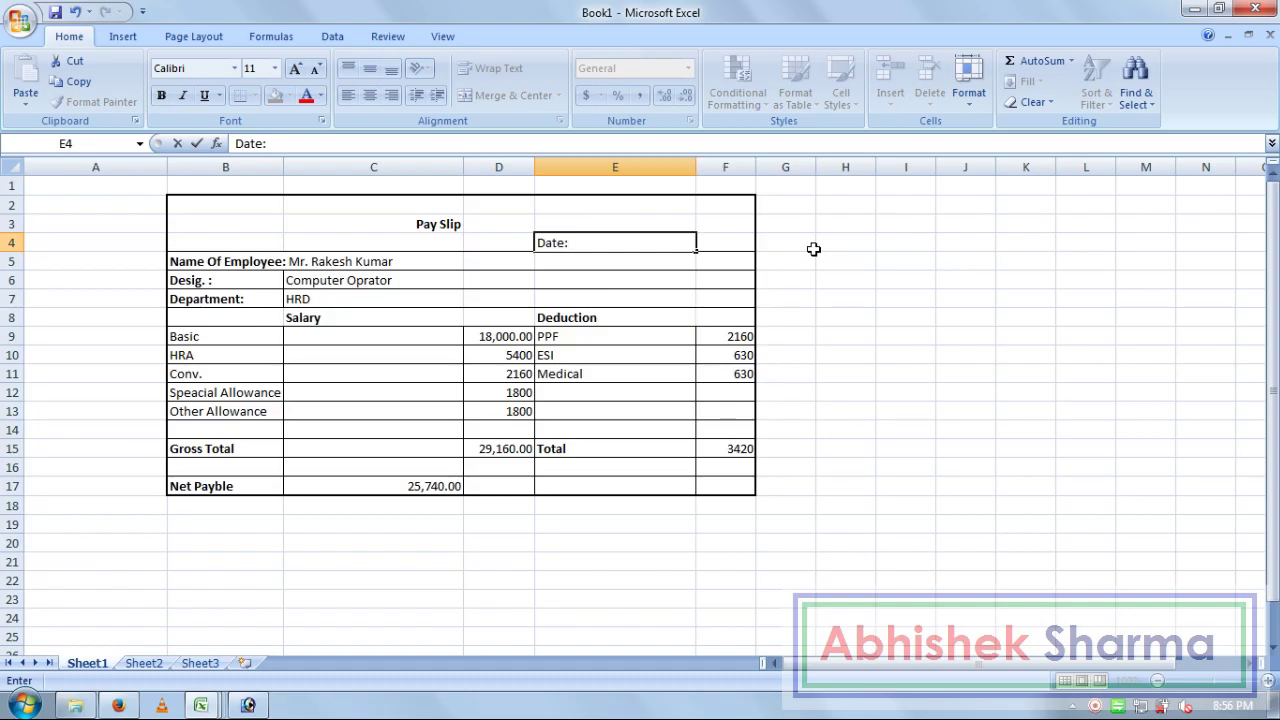
pyautogui.write(' 31/Jan/2017')
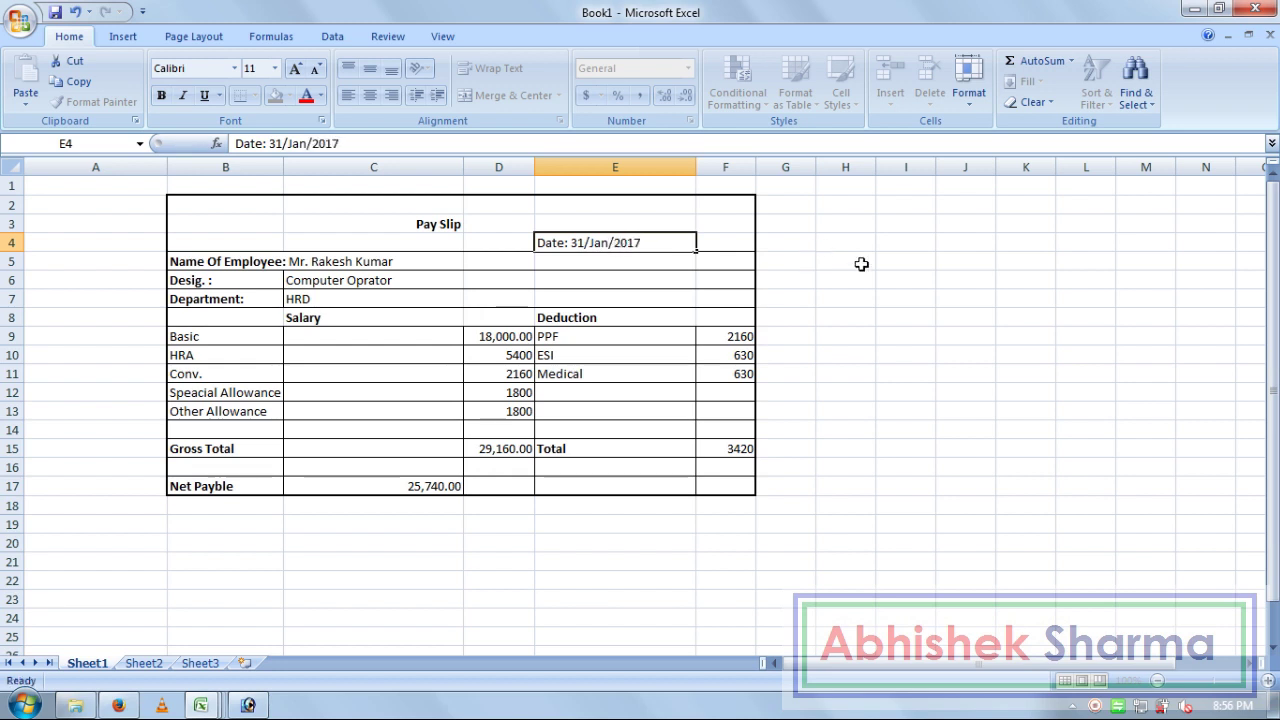
# Step: Commit 'Date: 31/Jan/2017' in E4 and make it bold
pyautogui.click(858, 262)
pyautogui.click(652, 242)
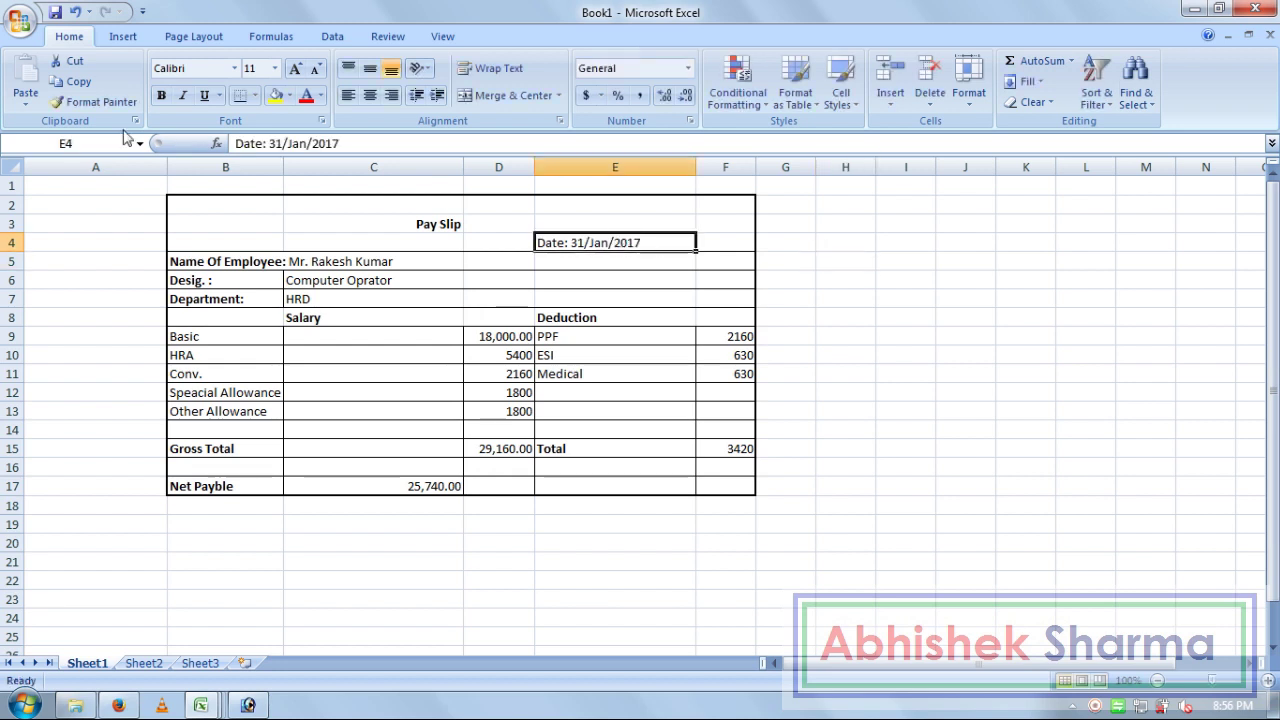
pyautogui.click(161, 95)
pyautogui.click(903, 258)
pyautogui.click(866, 470)
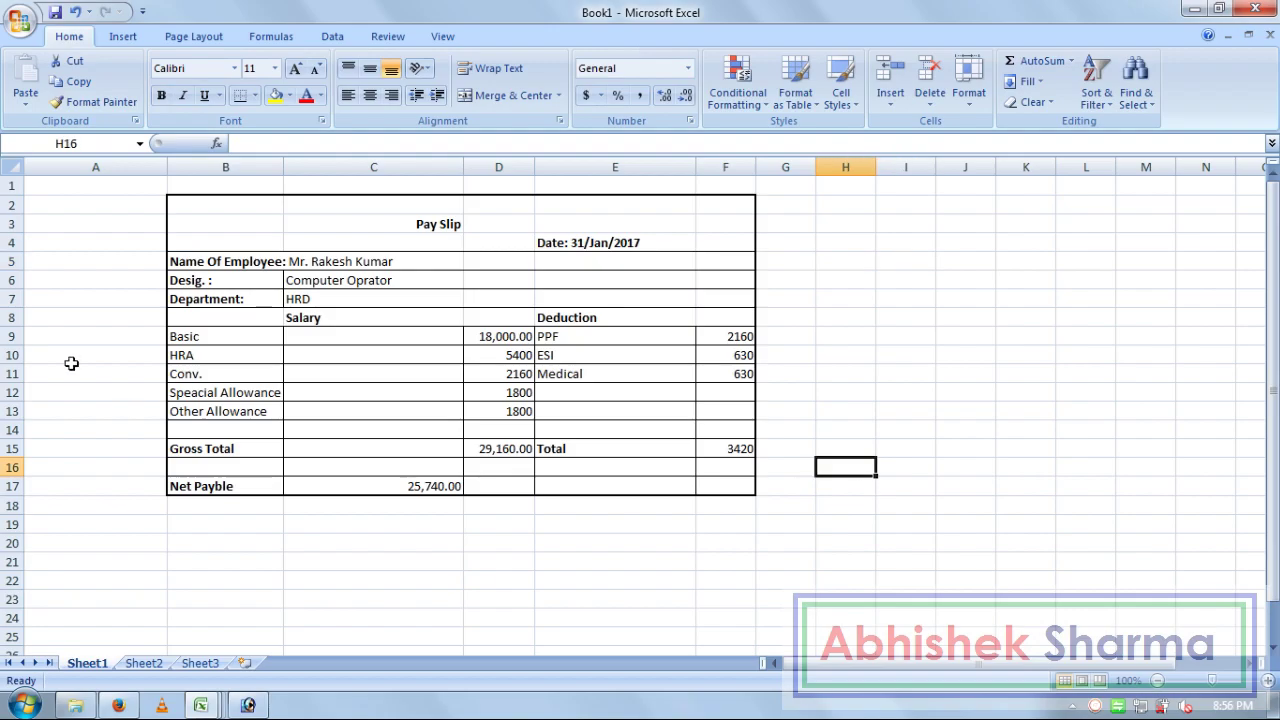
# Step: Fill the header row B8:F8 with black
pyautogui.moveTo(217, 313); pyautogui.dragTo(708, 314)
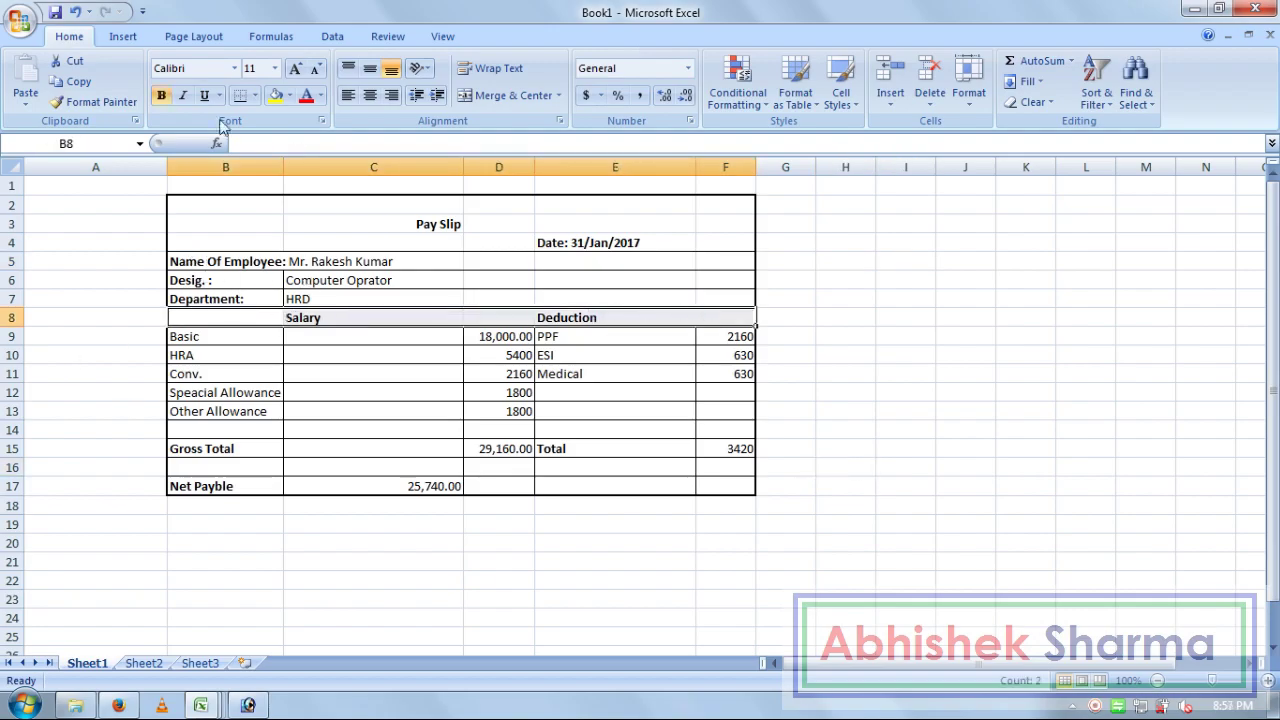
pyautogui.click(288, 95)
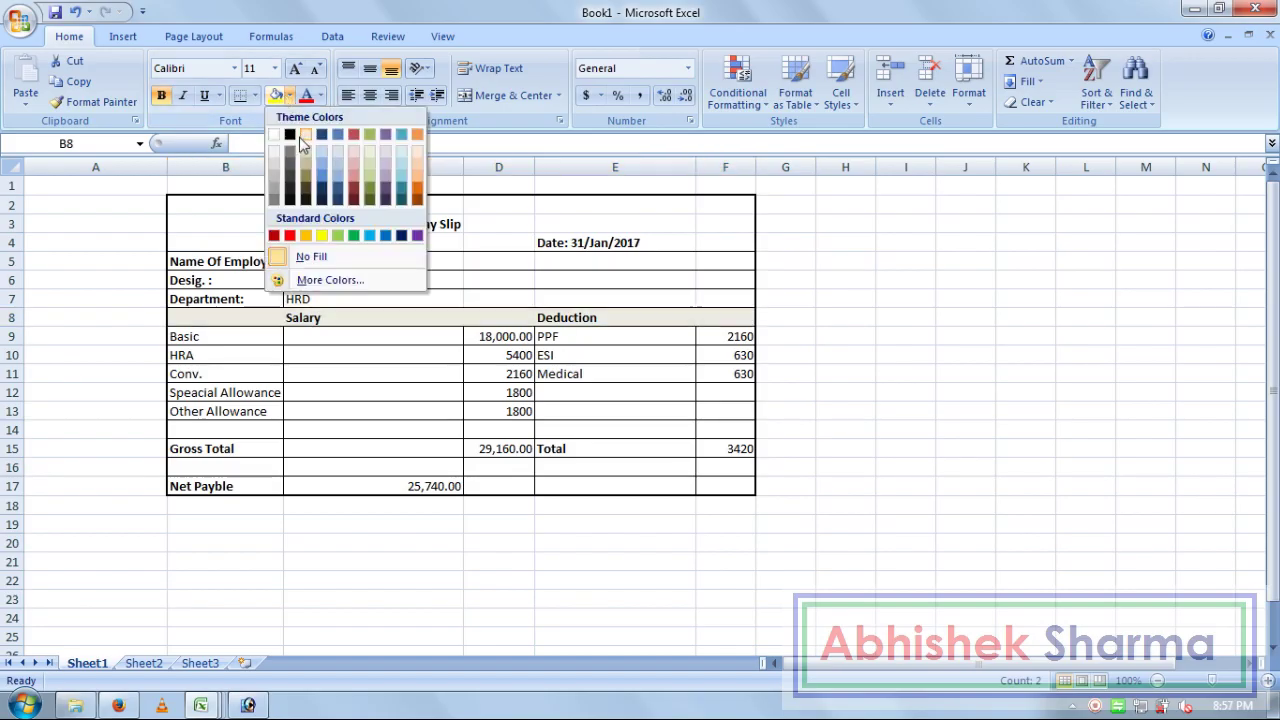
pyautogui.click(289, 129)
pyautogui.click(320, 95)
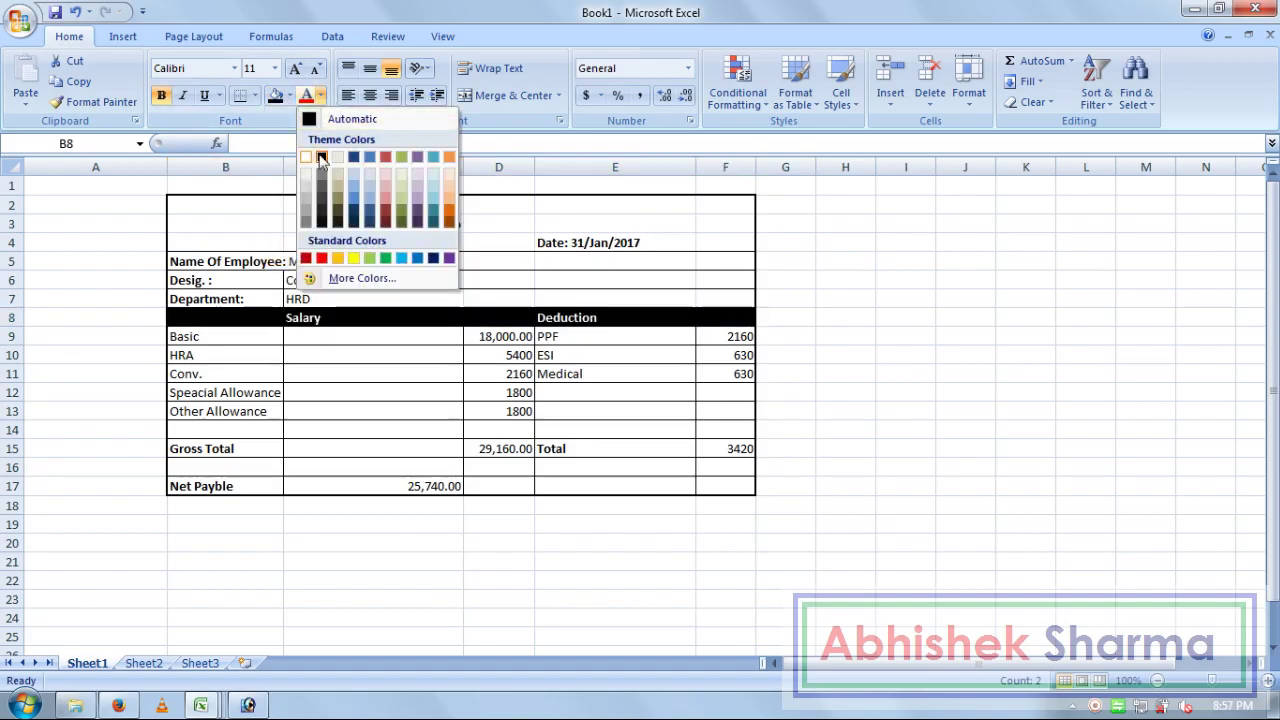
pyautogui.click(808, 336)
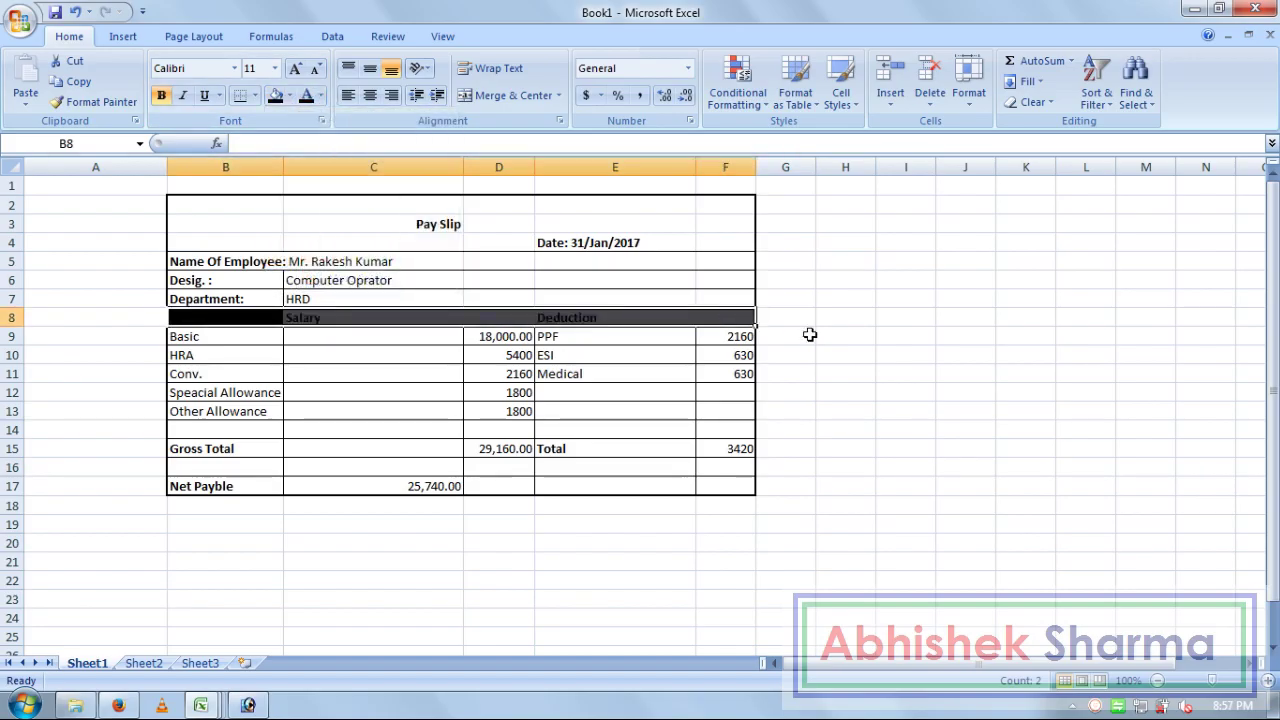
# Step: Make the Salary and Deduction heading text in B8:E8 white
pyautogui.click(538, 318)
pyautogui.moveTo(439, 310); pyautogui.dragTo(257, 318)
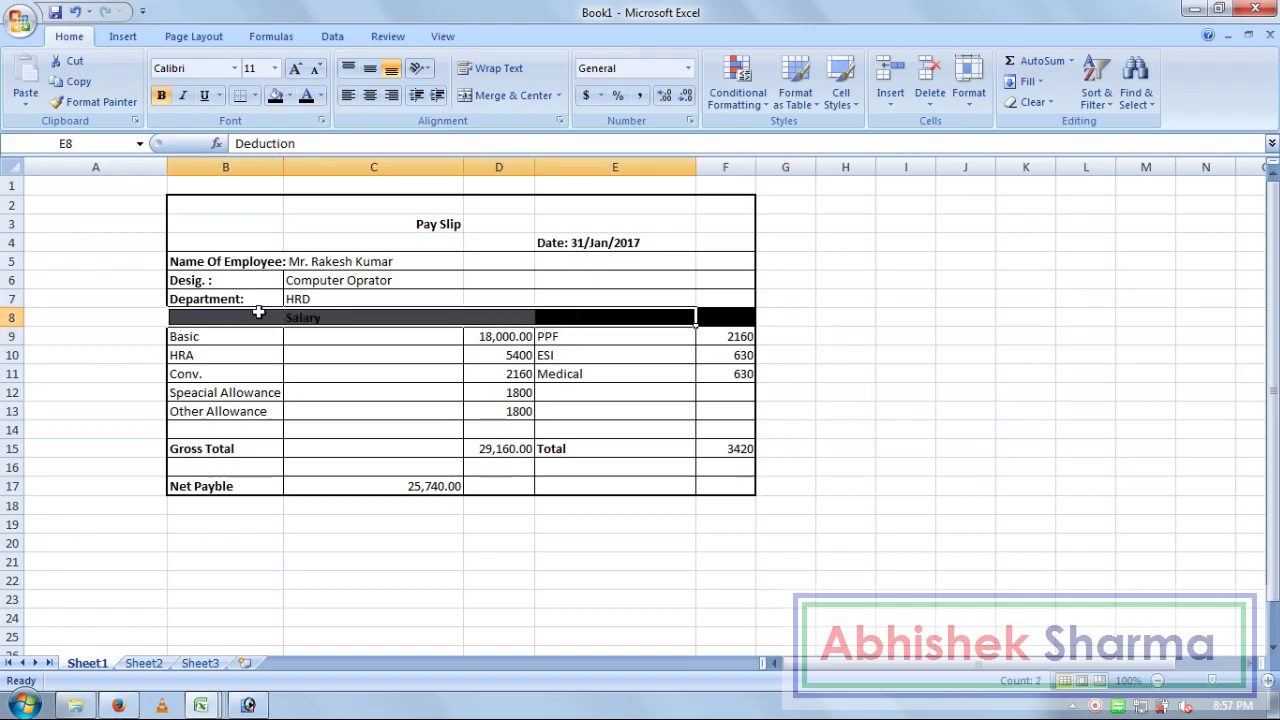
pyautogui.click(320, 95)
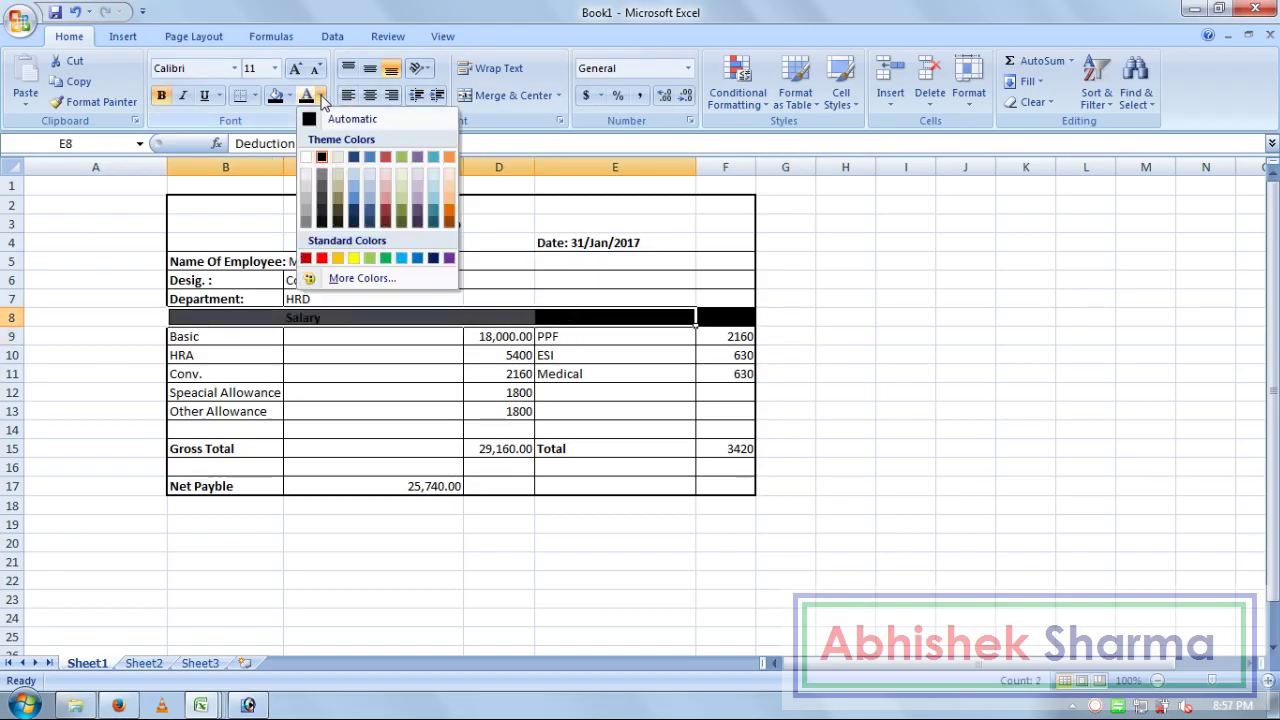
pyautogui.click(306, 158)
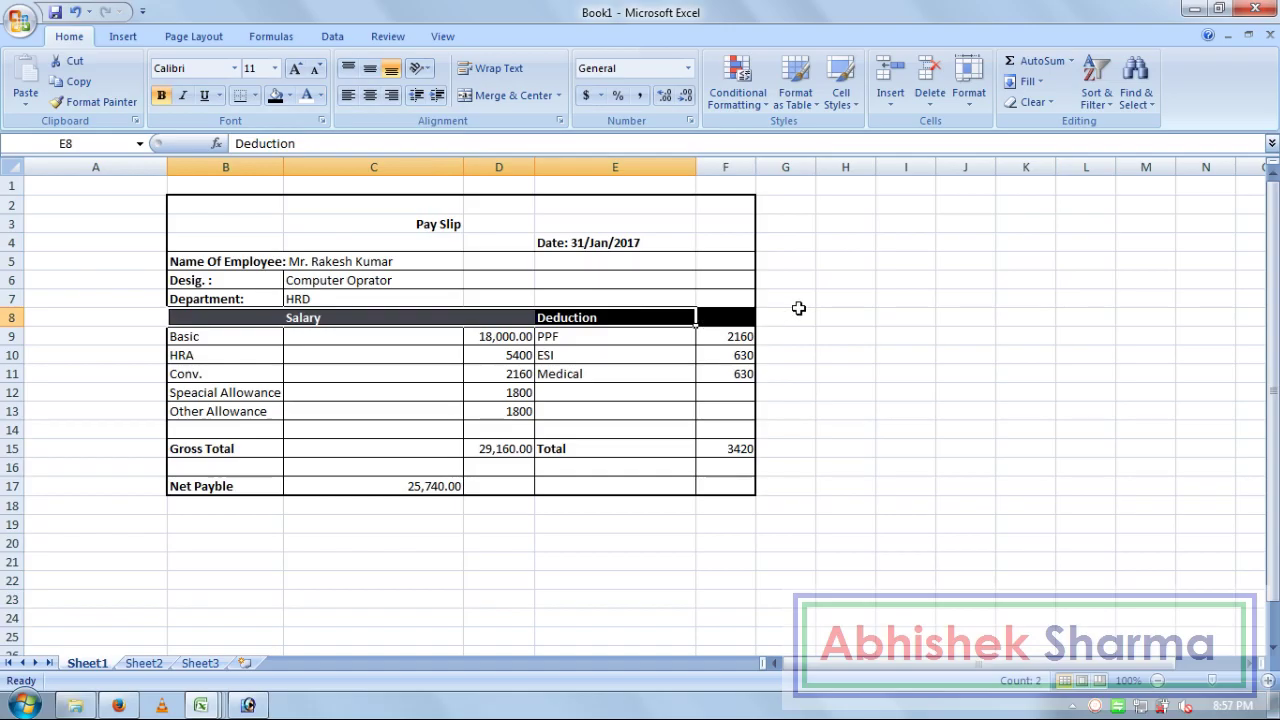
pyautogui.click(862, 300)
pyautogui.click(862, 414)
pyautogui.click(1070, 323)
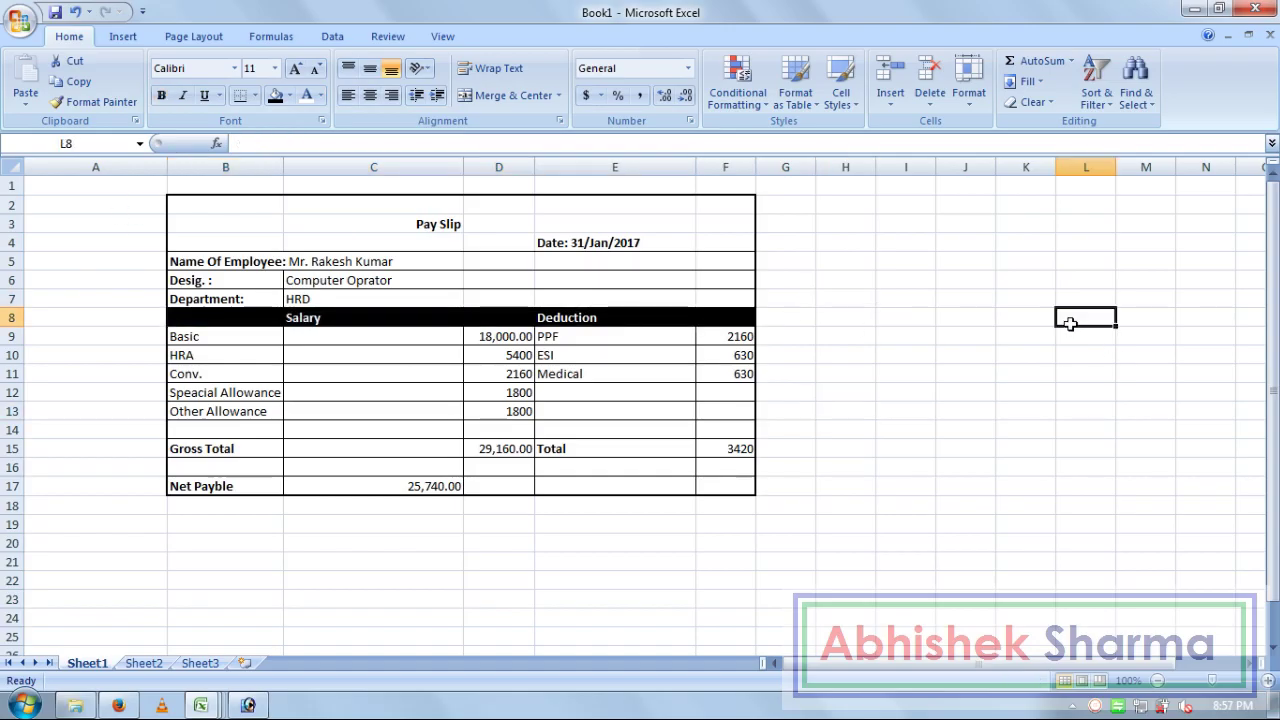
pyautogui.click(238, 484)
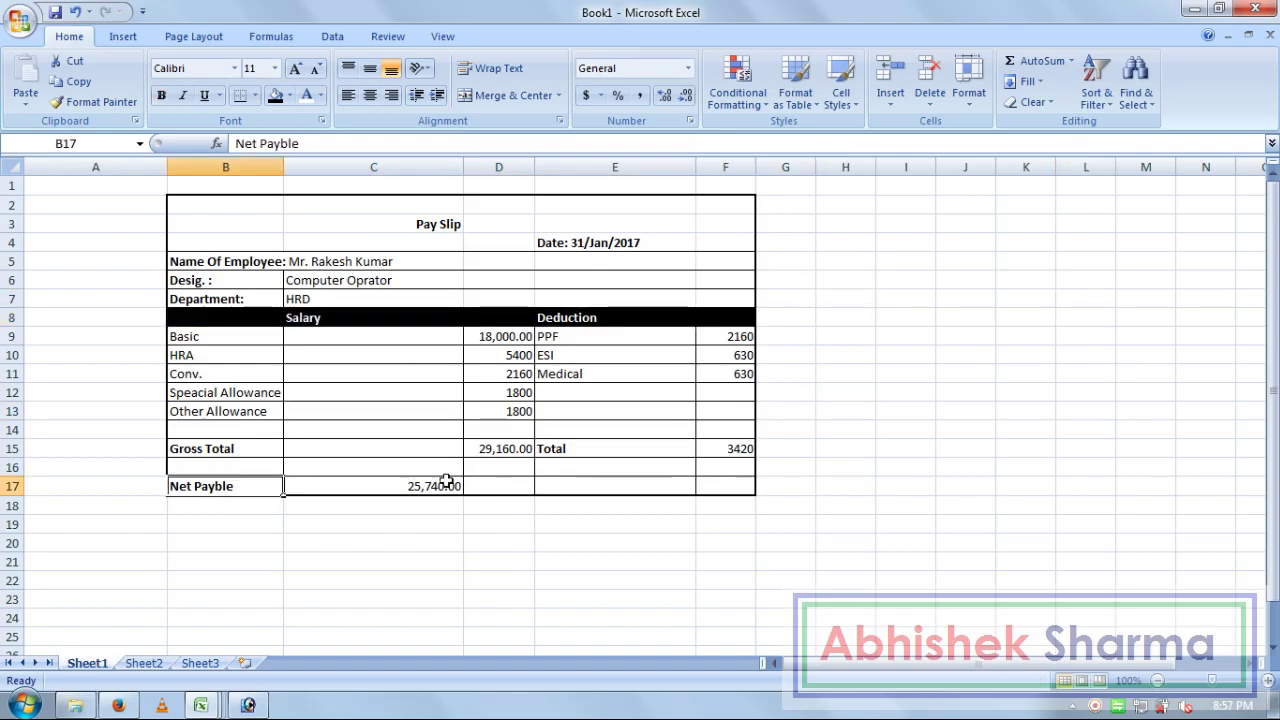
# Step: Insert a blank row at row 1, pushing the whole pay slip down one row
pyautogui.click(847, 464)
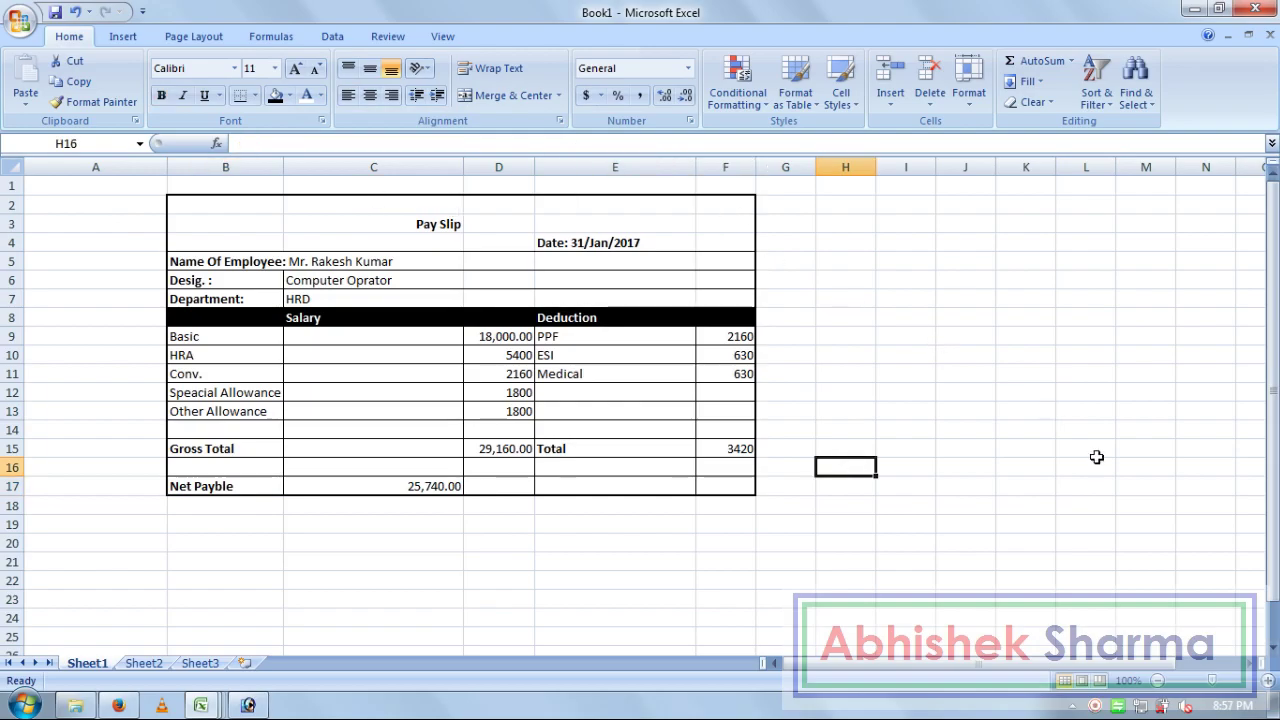
pyautogui.moveTo(1272, 405); pyautogui.dragTo(1272, 405)
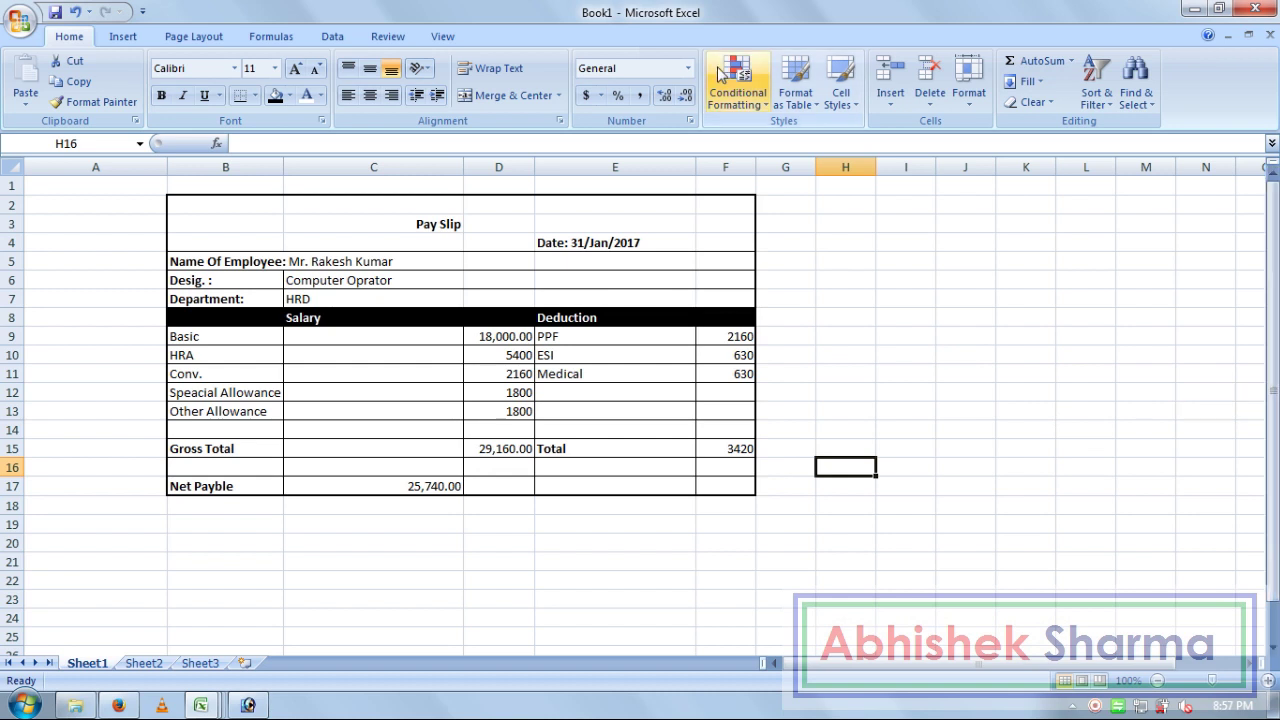
pyautogui.click(918, 286)
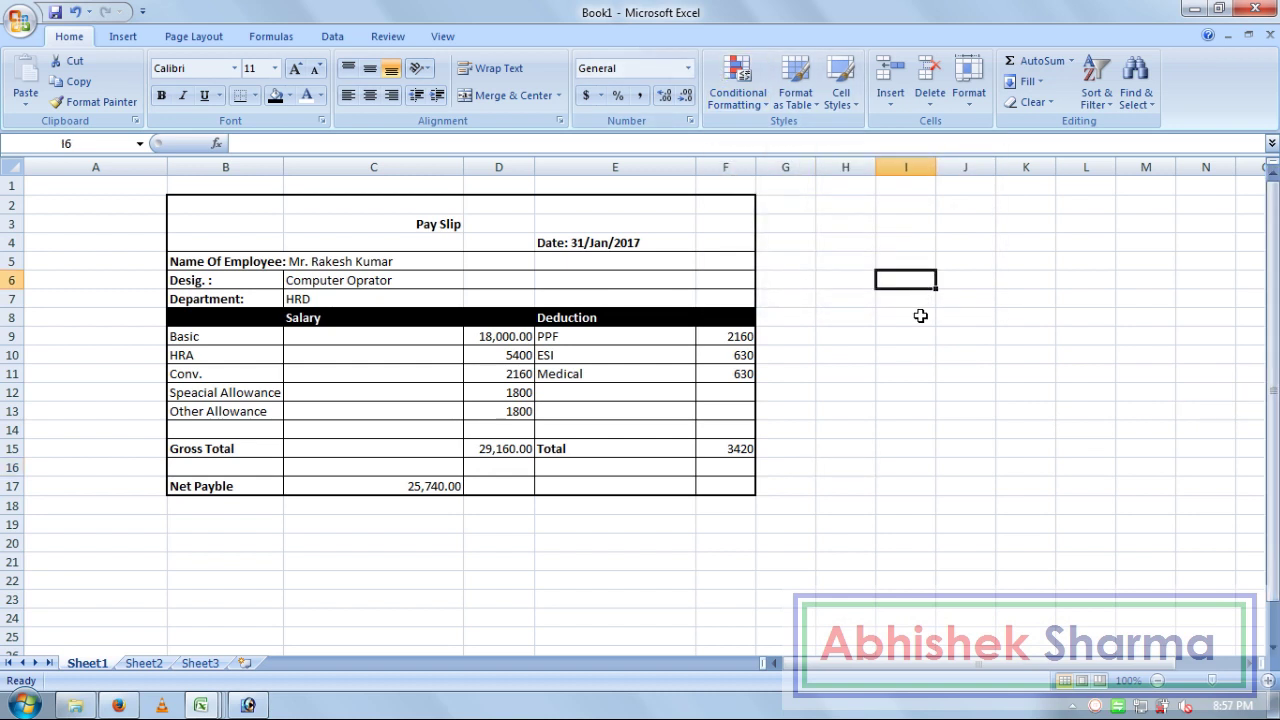
pyautogui.rightClick(13, 186)
pyautogui.click(62, 283)
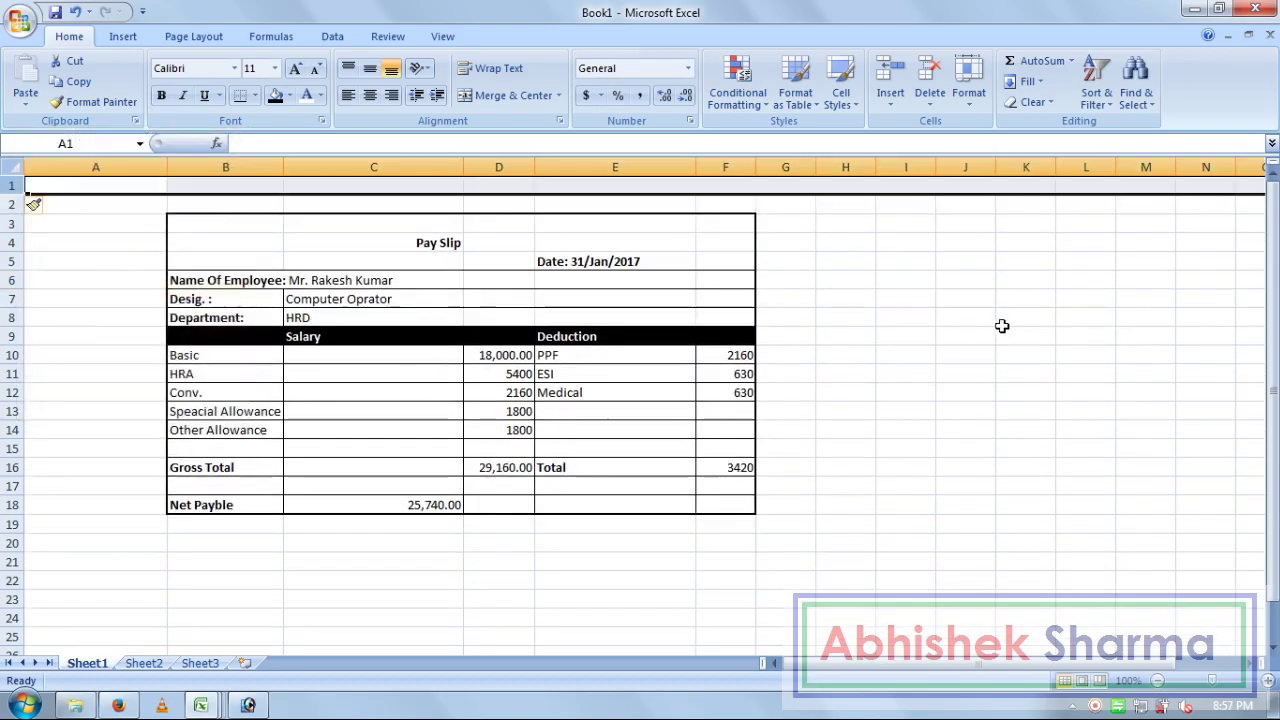
pyautogui.click(1003, 322)
pyautogui.click(993, 474)
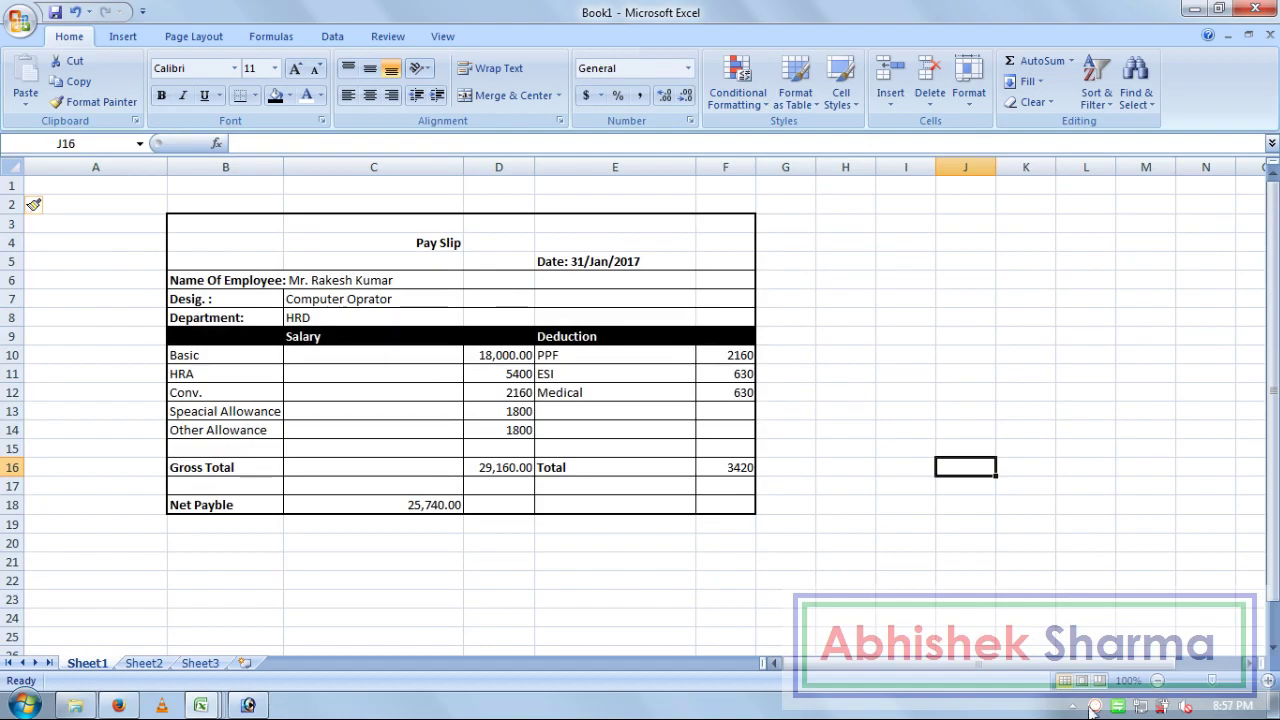